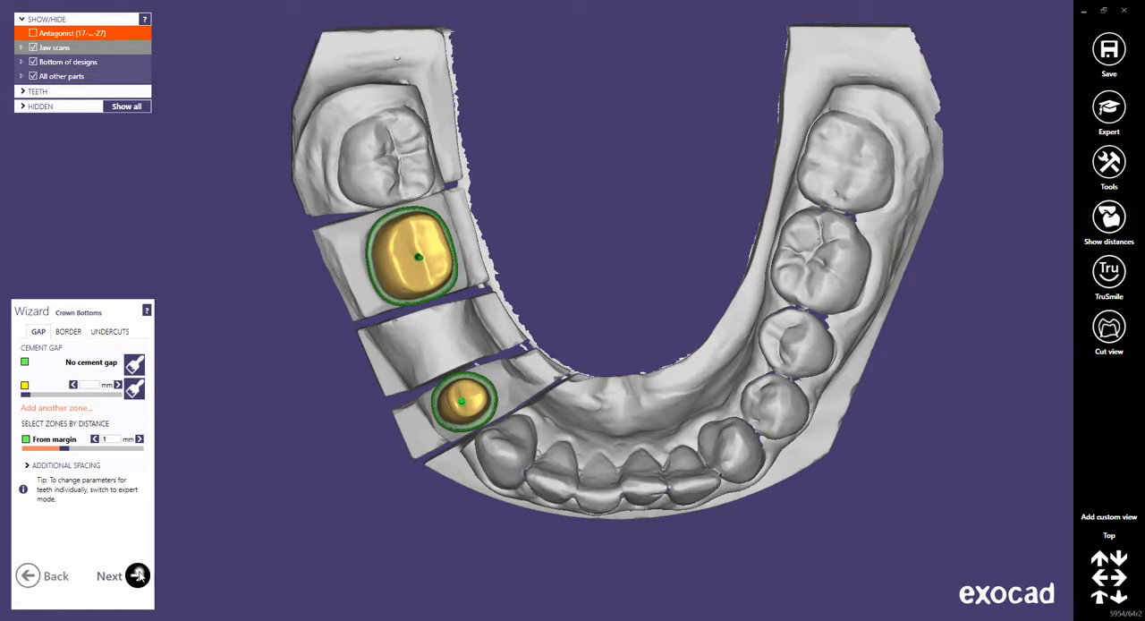
Accept the crown bottoms and mirror first molar 36 onto the prepared molar at position 46 as a pre-op model.
left_click(141, 576)
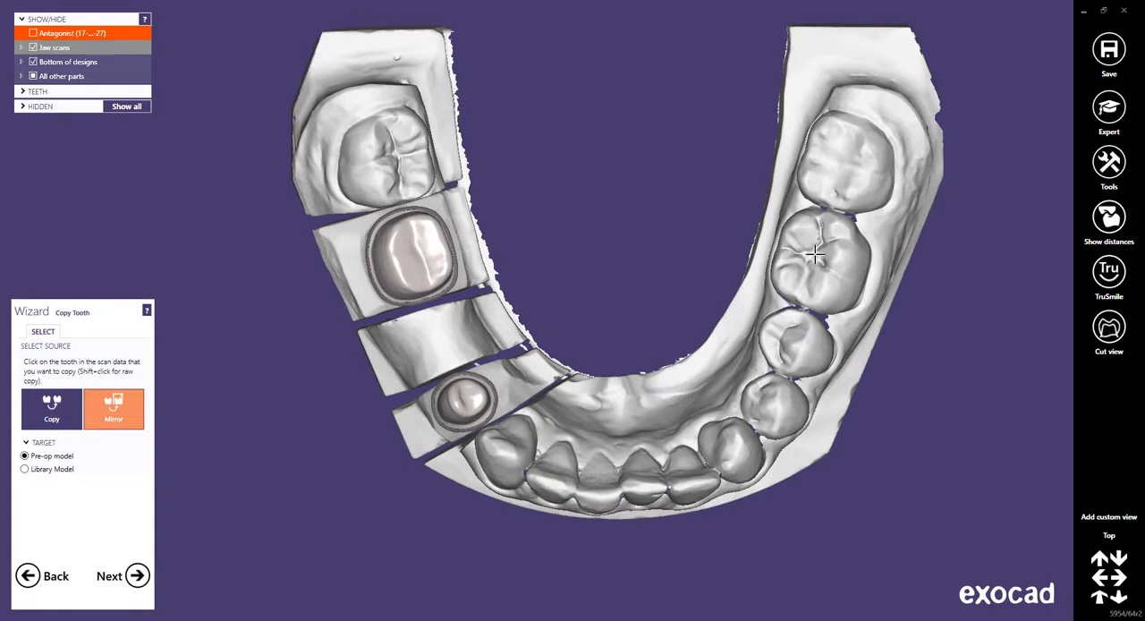
left_click(810, 257)
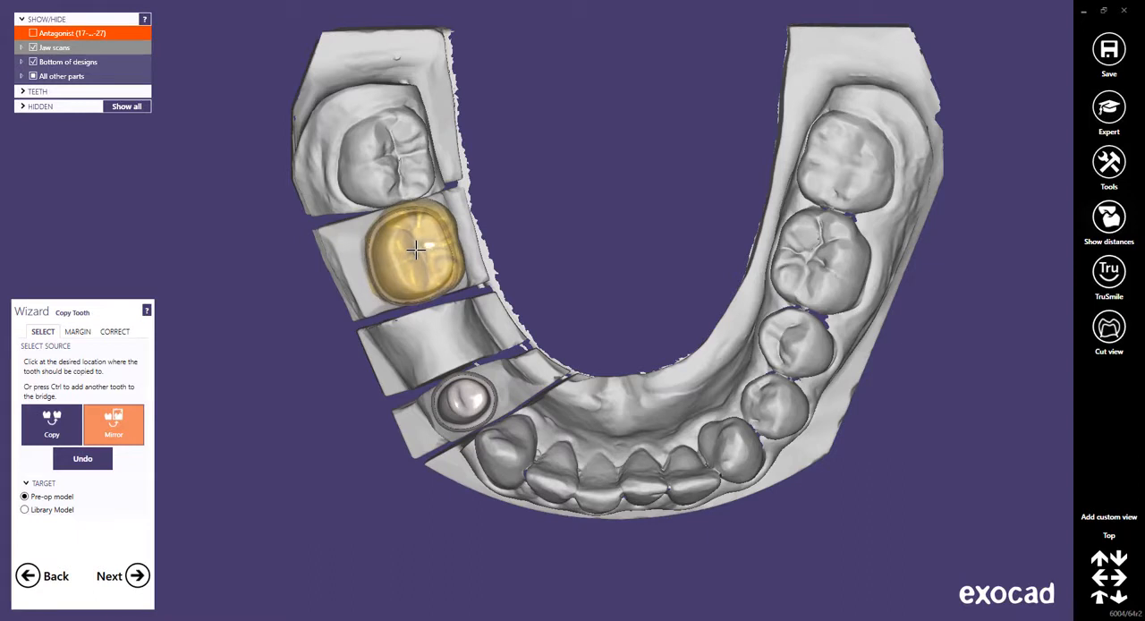
left_click(416, 249)
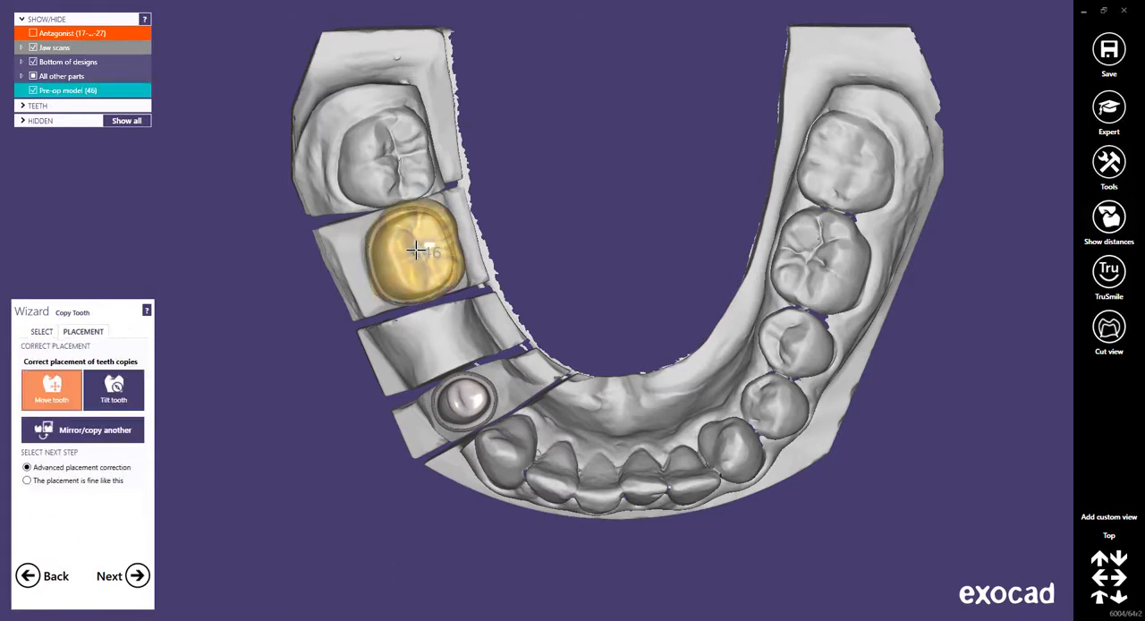
Choose second premolar 35 as the source for another mirrored copy and open the manual correction of its detected area.
left_click(101, 431)
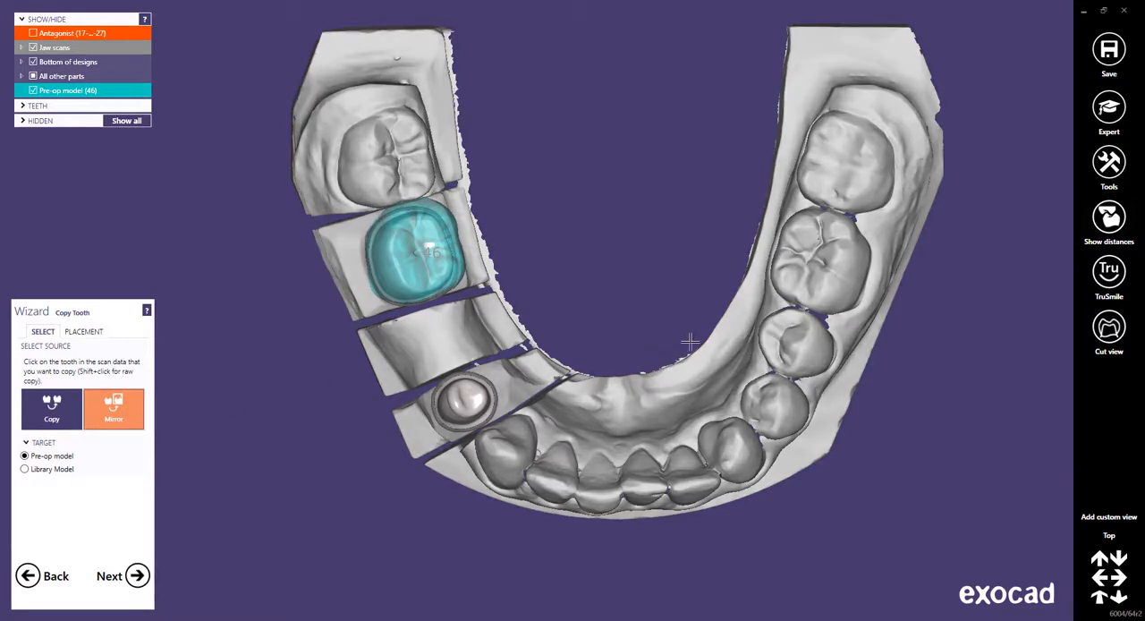
left_click(789, 340)
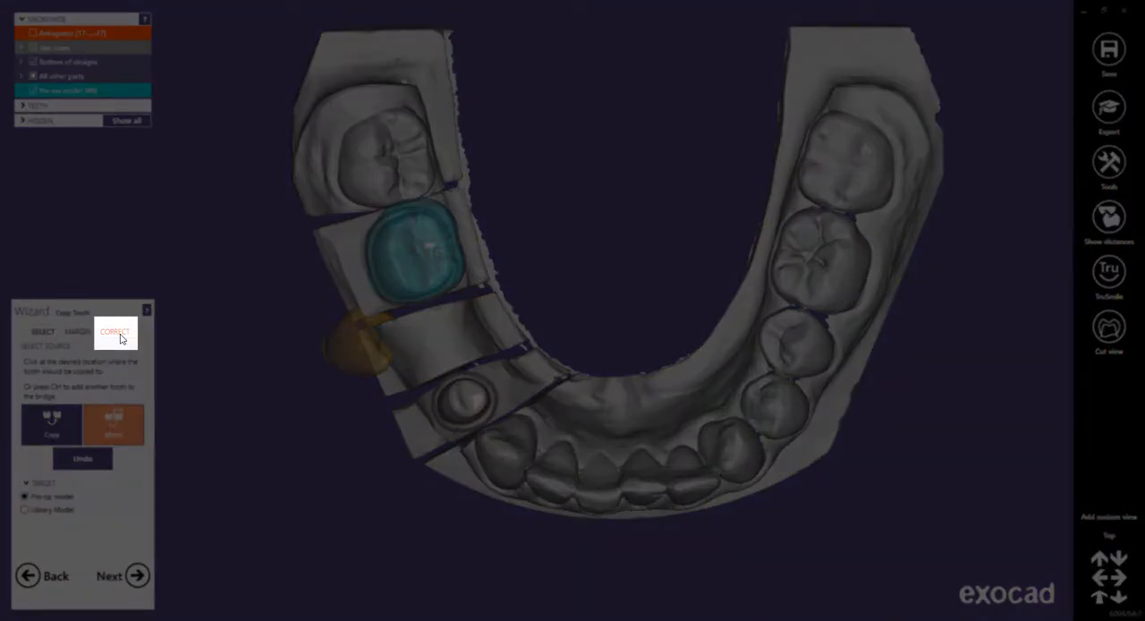
left_click(121, 336)
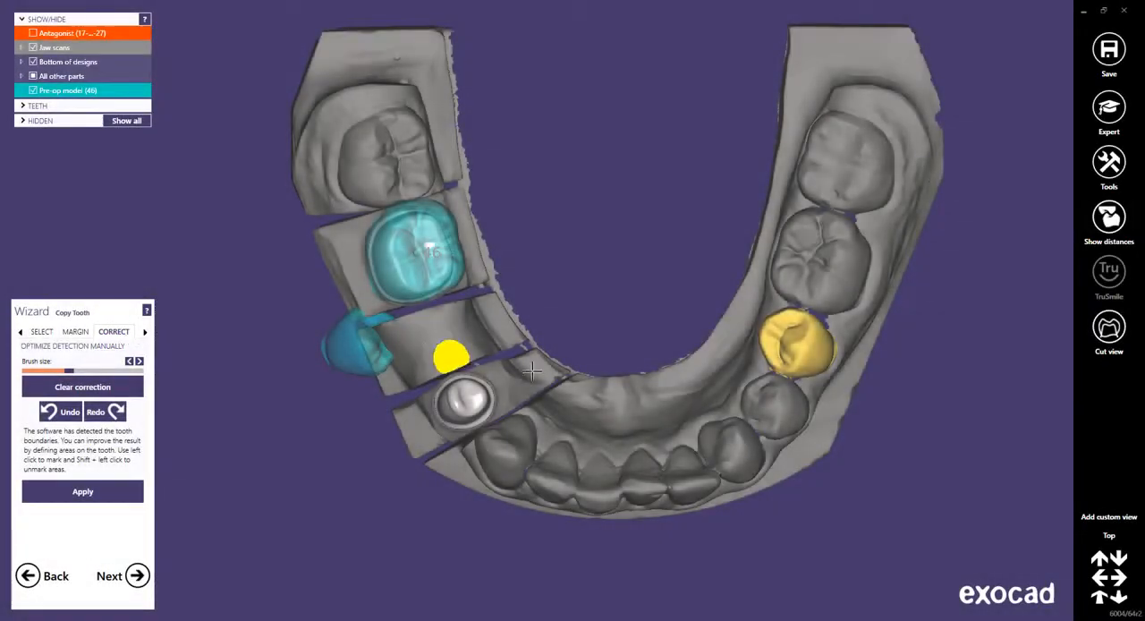
Adjust the brush size and mark the undetected area at the lower outer edge of premolar 35 near the gumline.
right_click_drag(756, 418, 776, 408)
scroll(1011, 349, "up", 8)
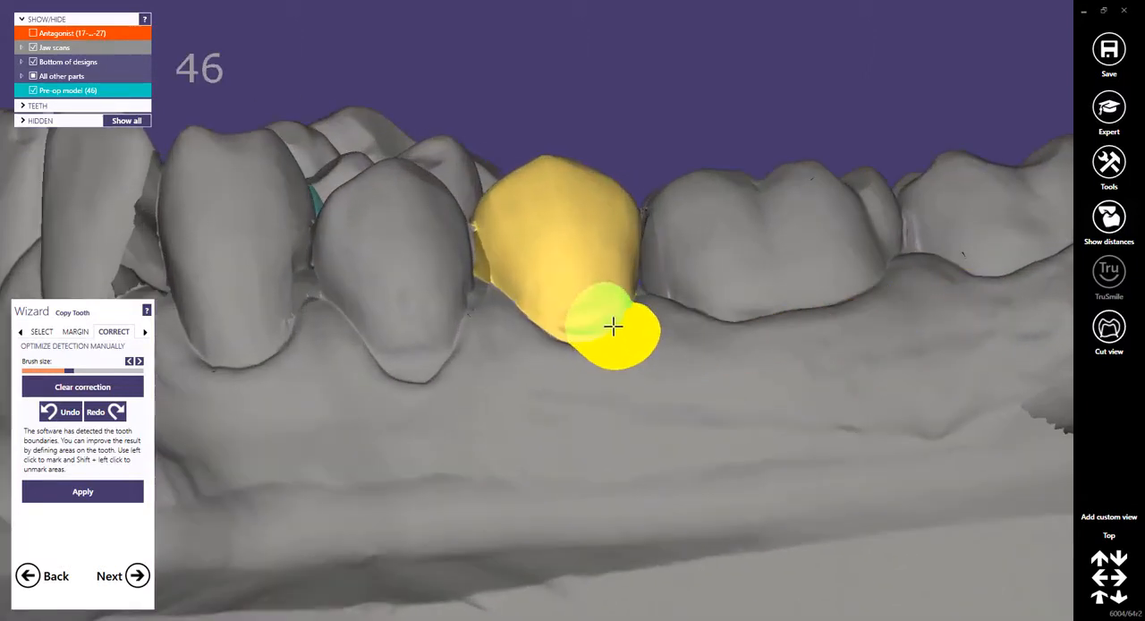
scroll(621, 331, "up", 6, "shift")
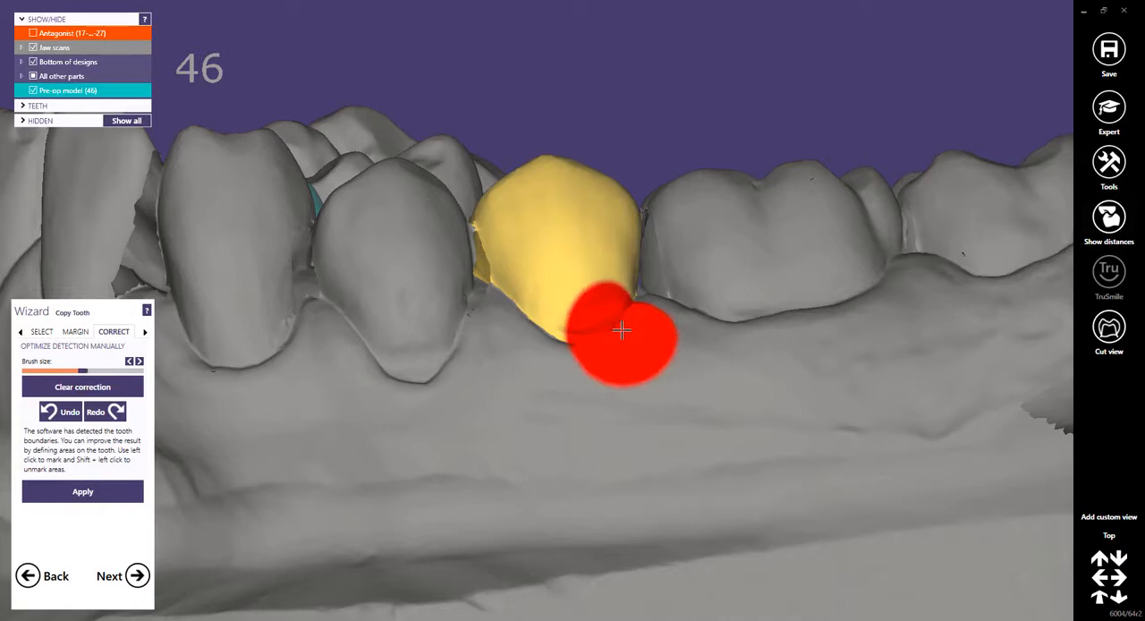
scroll(621, 331, "down", 3, "shift")
scroll(619, 332, "down", 4, "shift")
scroll(616, 331, "up", 2, "shift")
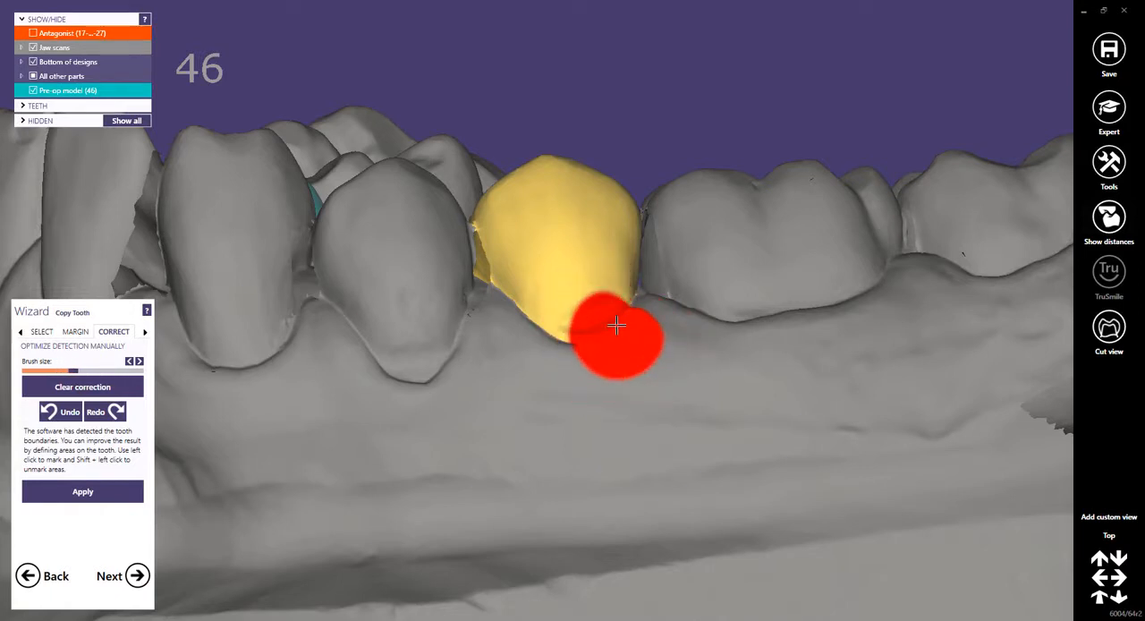
mouse_move(612, 323)
left_mouse_down()
mouse_move(555, 341)
mouse_move(524, 320)
mouse_move(578, 396)
mouse_move(632, 333)
left_mouse_up()
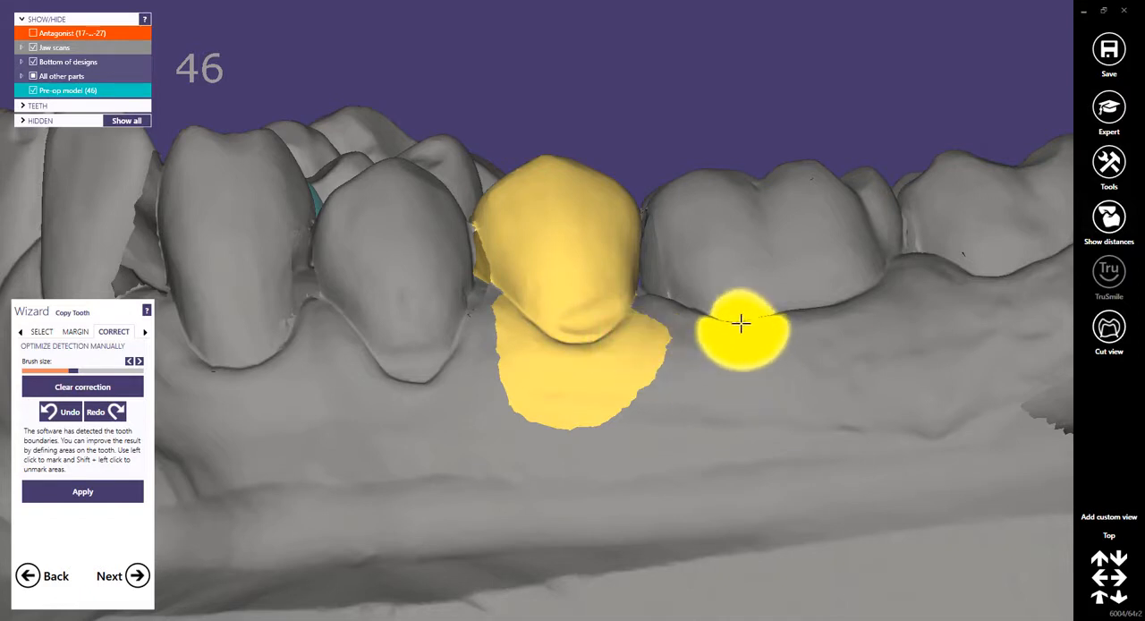
Unmark part of the gum area below premolar 35, and undo the last two brush corrections to clear the gum marking.
key("shift")
mouse_move(733, 330)
left_mouse_down("shift")
mouse_move(585, 427)
mouse_move(516, 396)
mouse_move(519, 379)
mouse_move(582, 408)
mouse_move(657, 391)
left_mouse_up("shift")
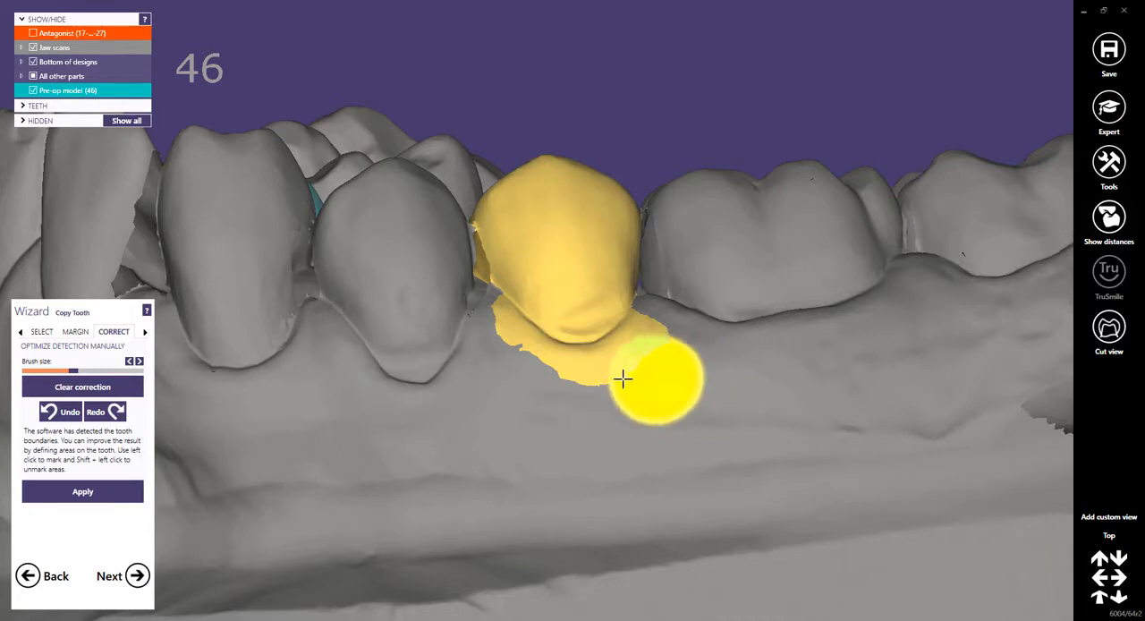
left_click(69, 411)
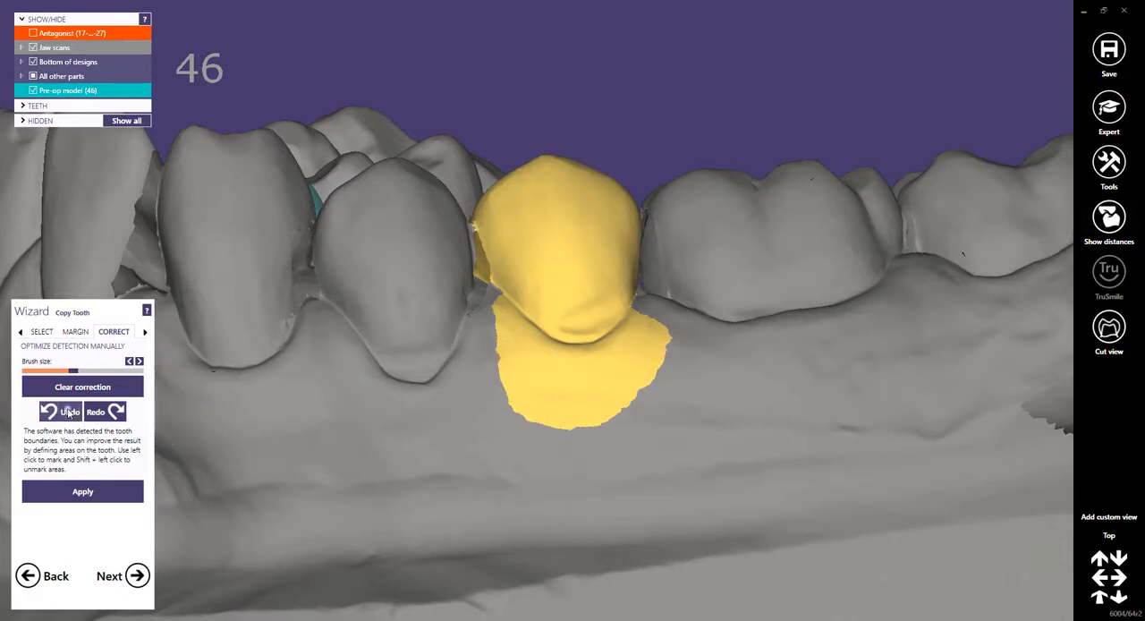
left_click(69, 412)
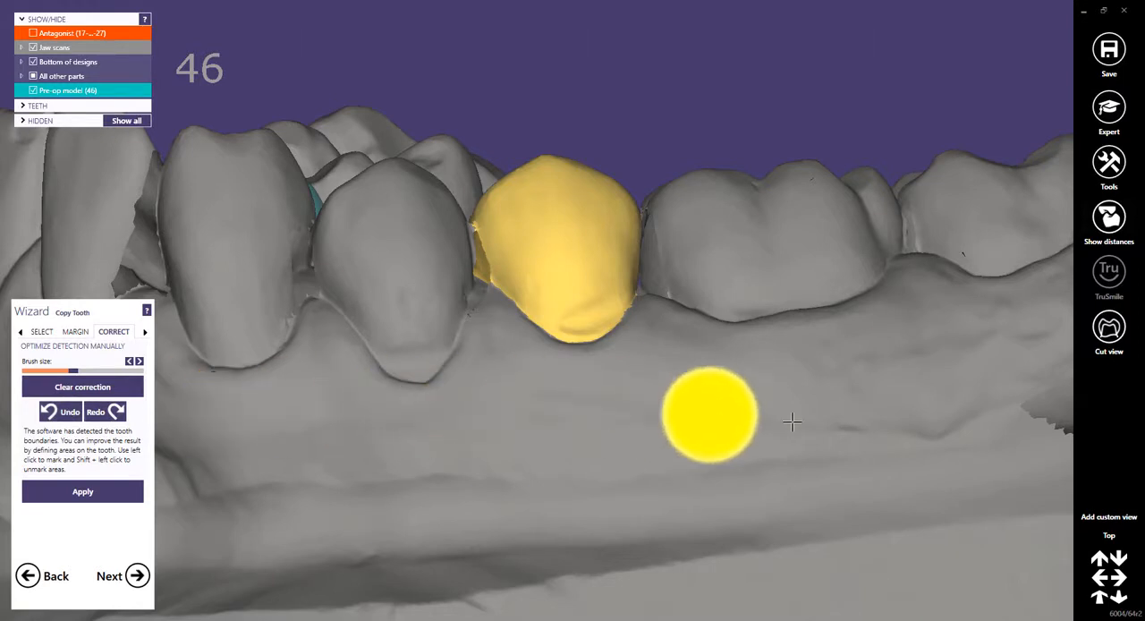
Apply the detection correction and place the mirrored premolar in the gap, assigning it to tooth 45.
left_click(1109, 537)
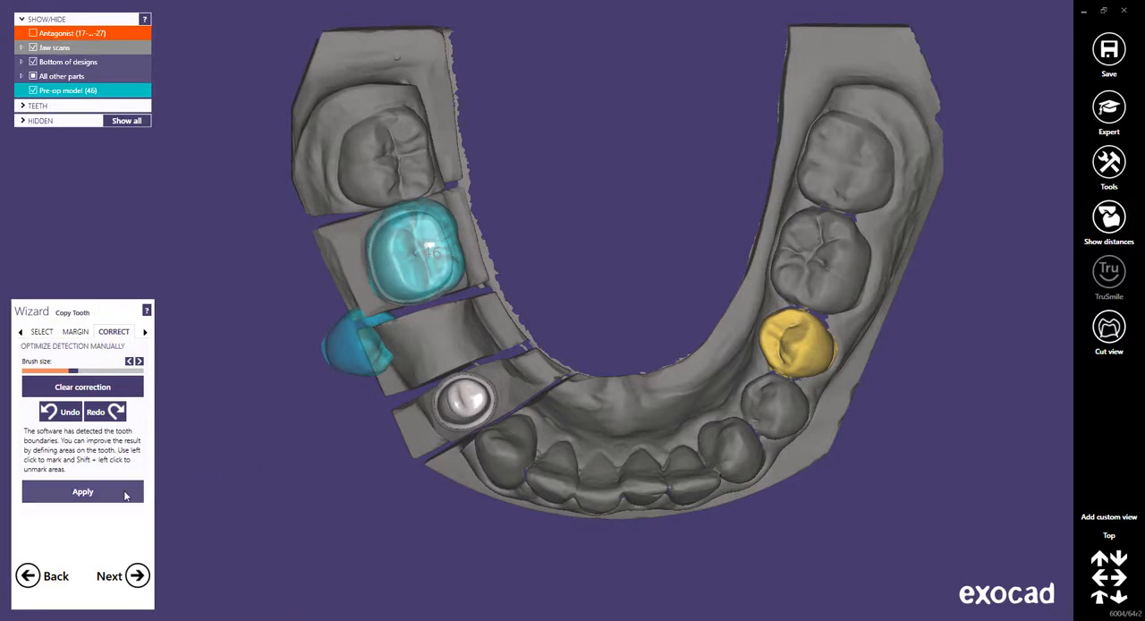
left_click(83, 492)
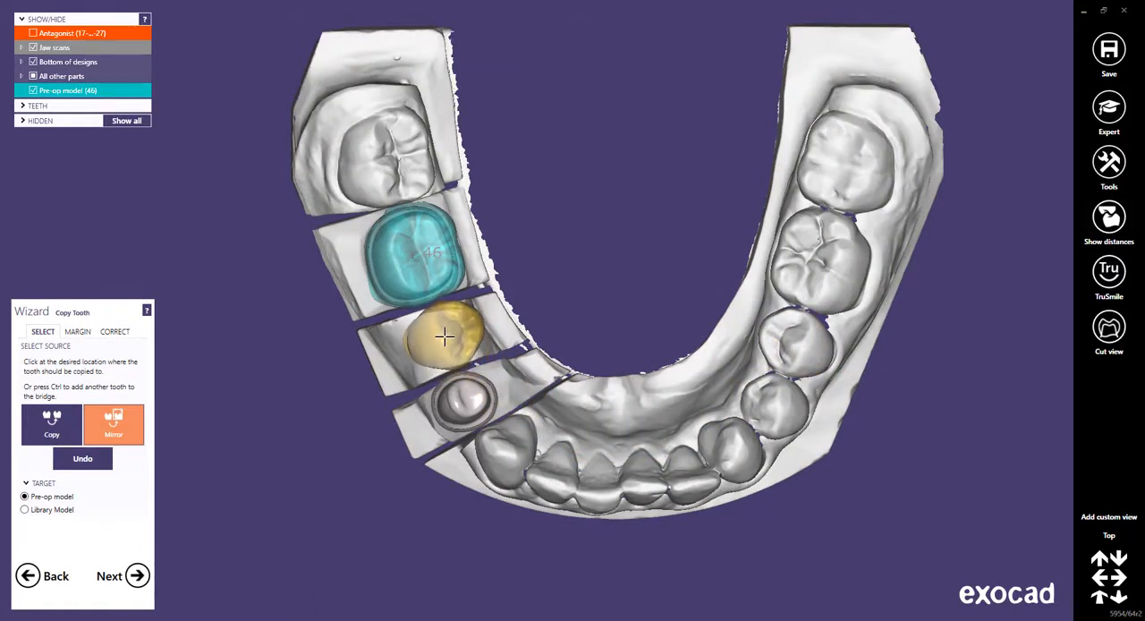
left_click(445, 336)
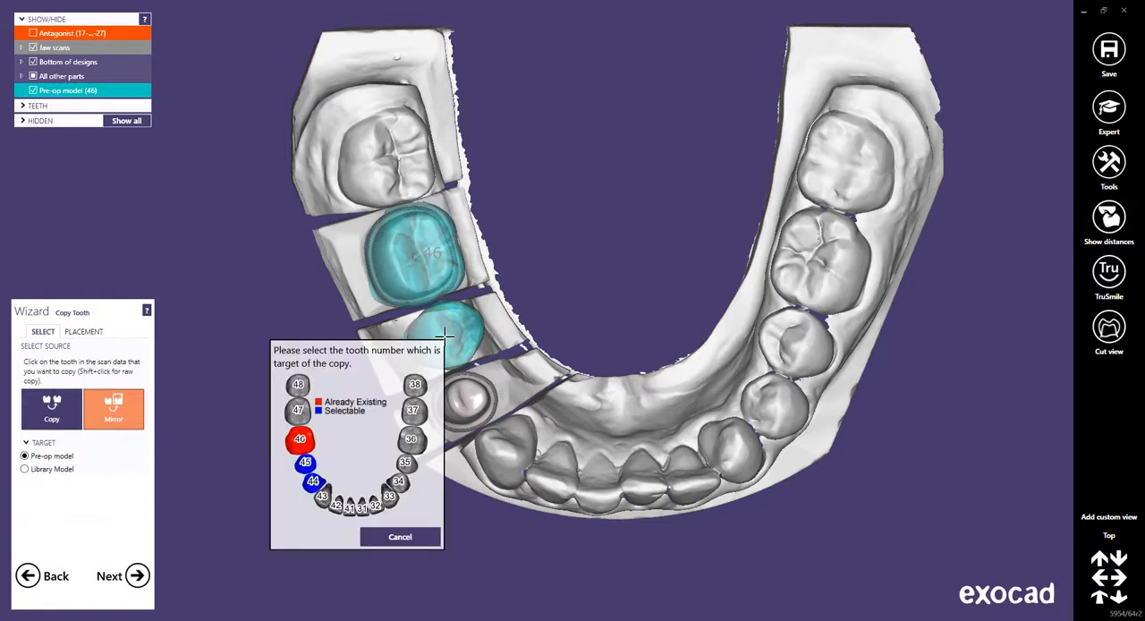
left_click(305, 462)
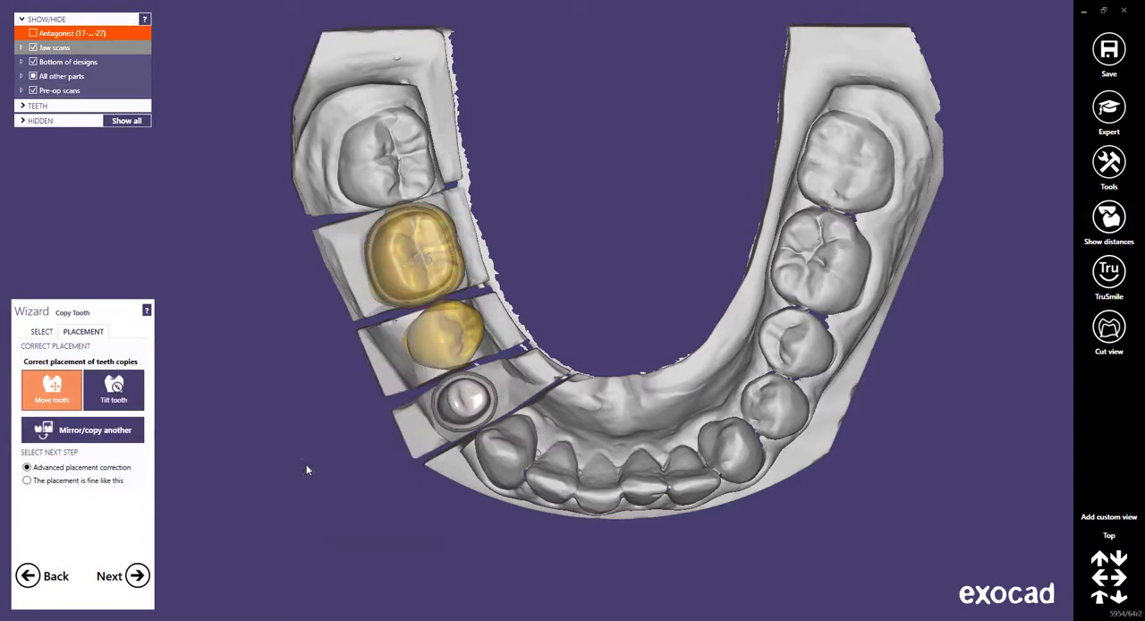
Mirror first premolar 34 onto the prepared premolar at position 44.
left_click(88, 430)
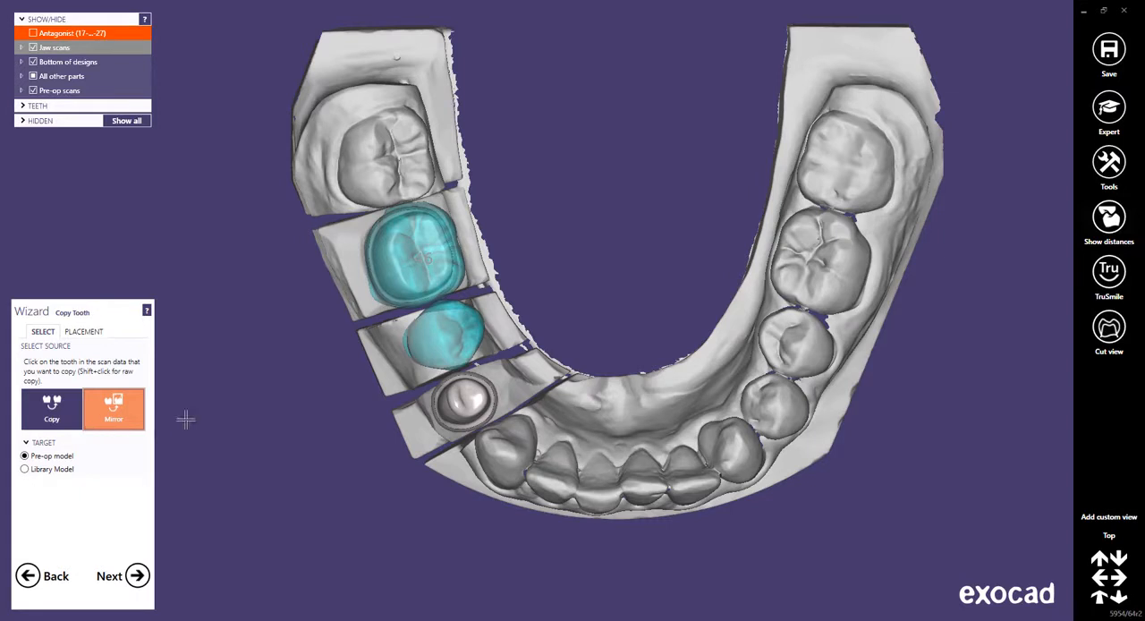
left_click(770, 409)
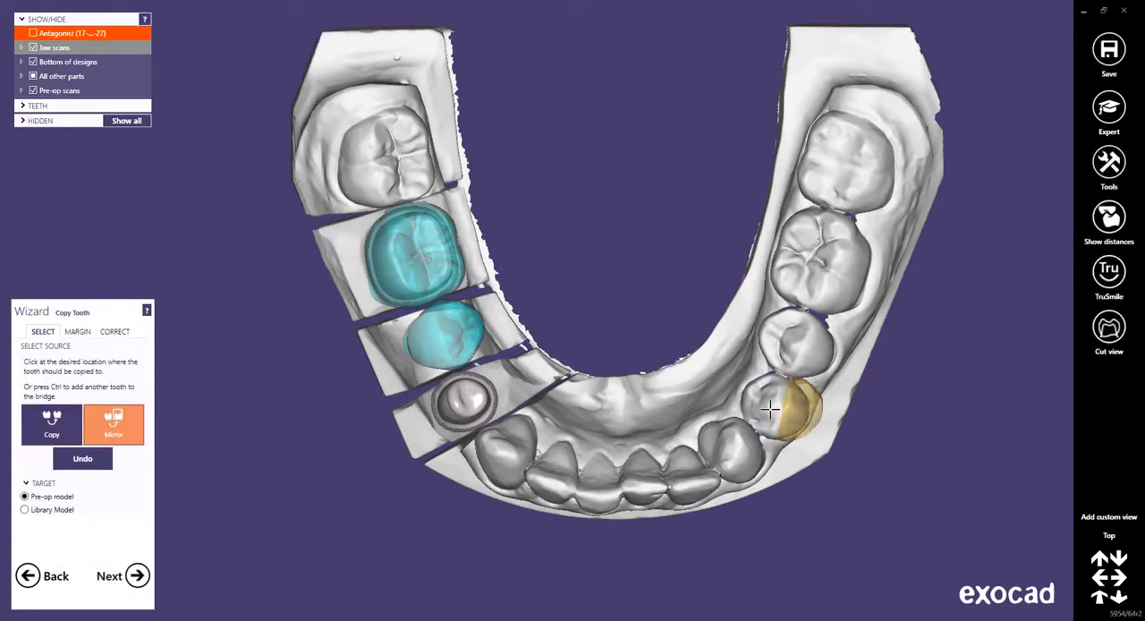
left_click(465, 402)
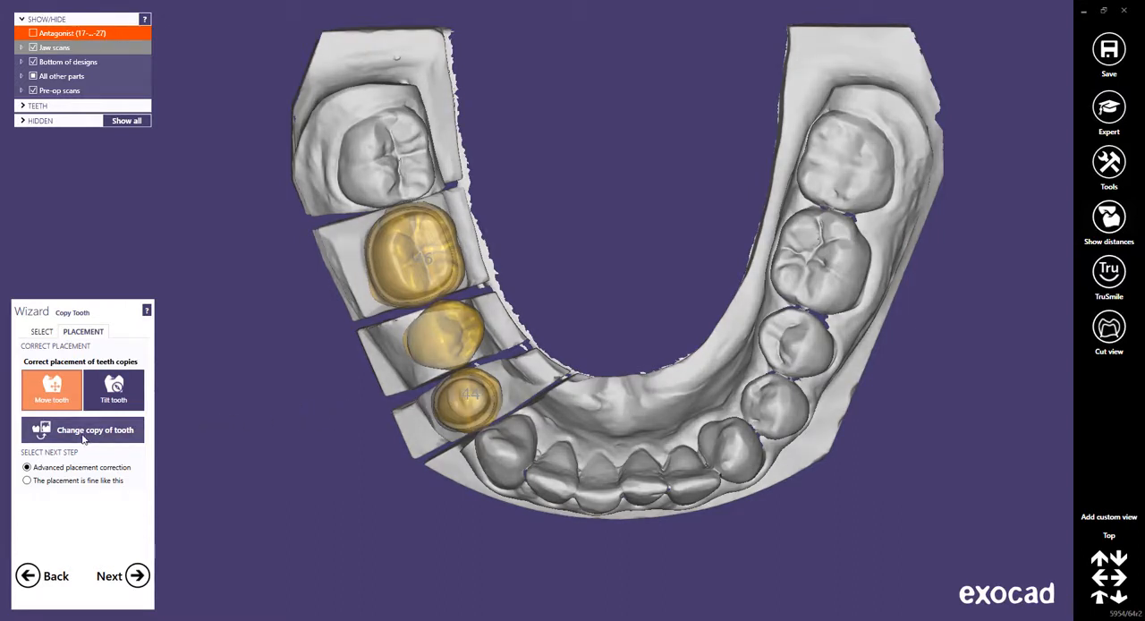
Replace the molar copy at position 46 with an unmirrored copy of neighbouring molar 47.
left_click(82, 434)
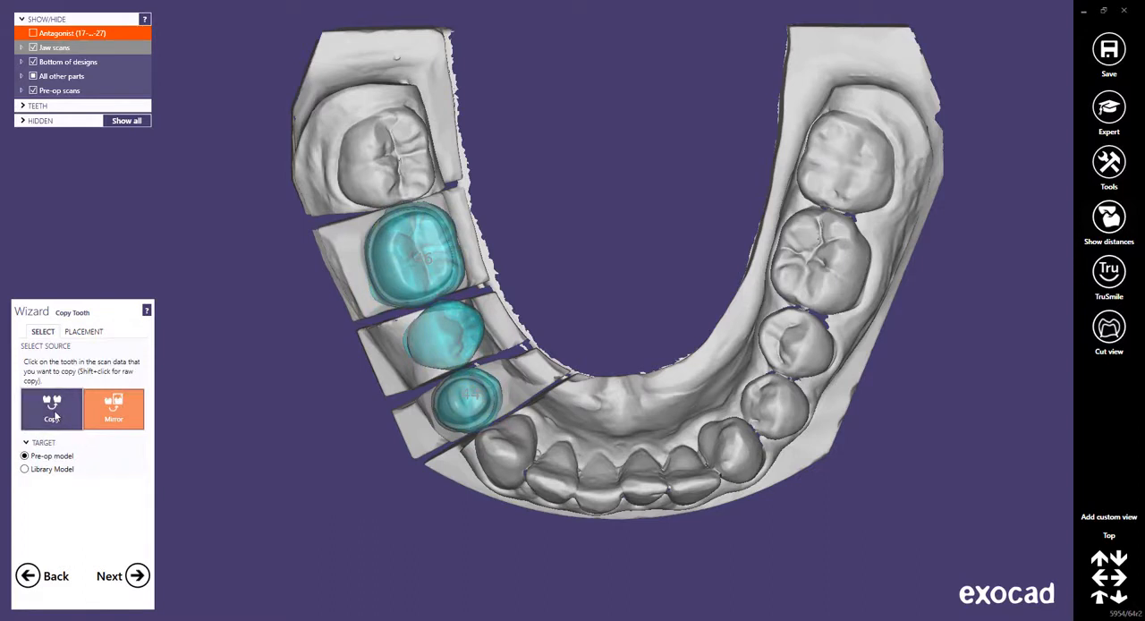
left_click(53, 414)
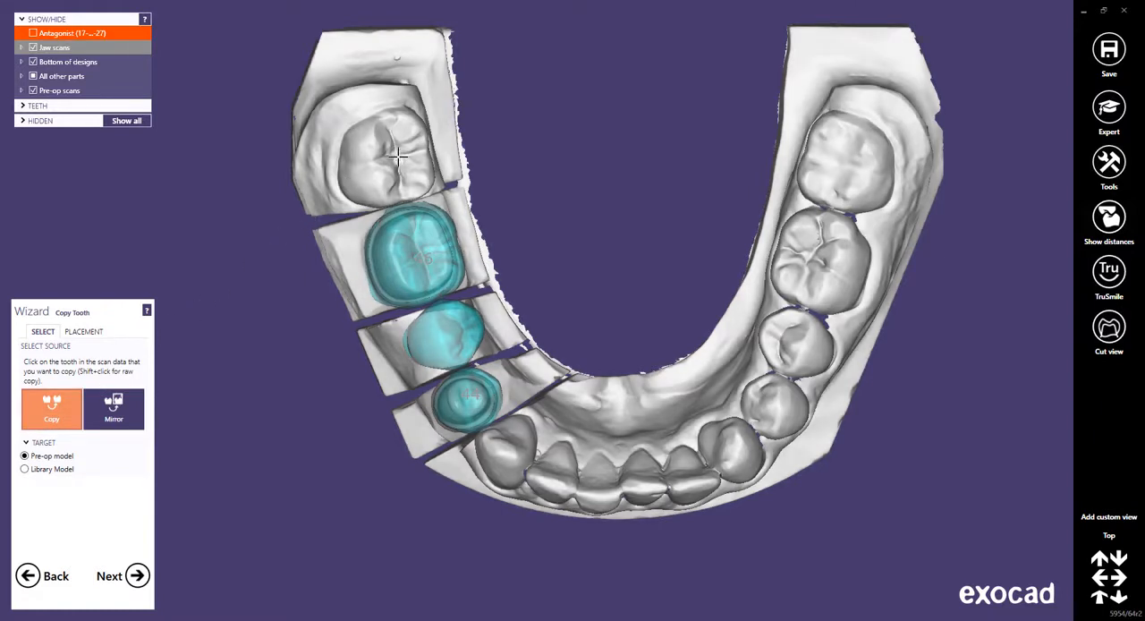
left_click(398, 158)
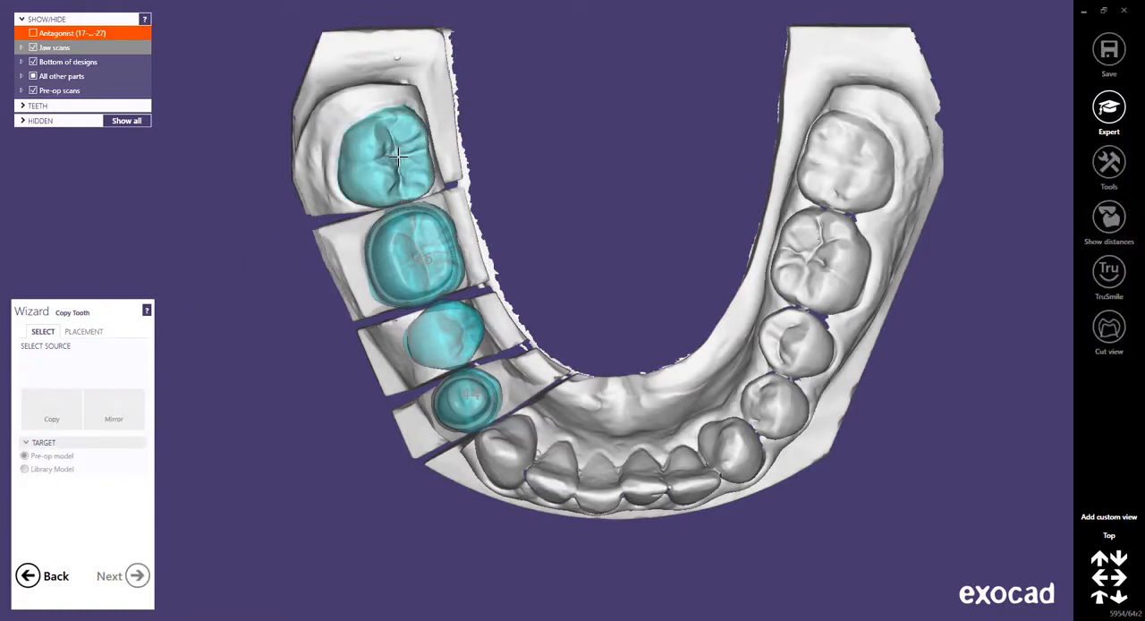
left_click(421, 258)
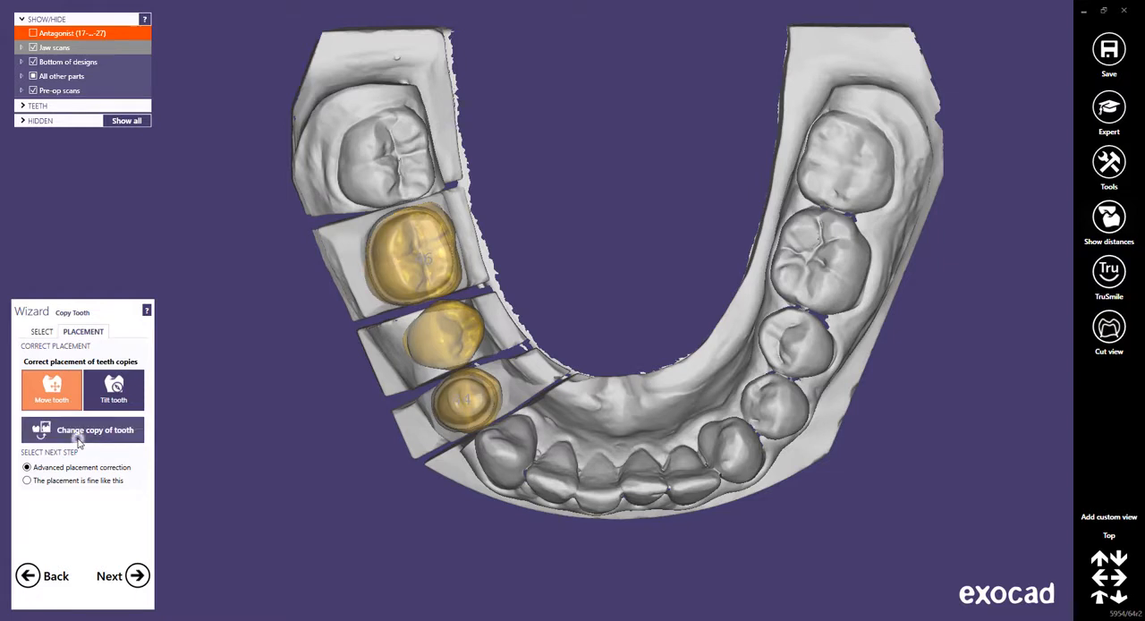
Change the copy at position 46 back to a mirrored copy of first molar 36.
left_click(79, 439)
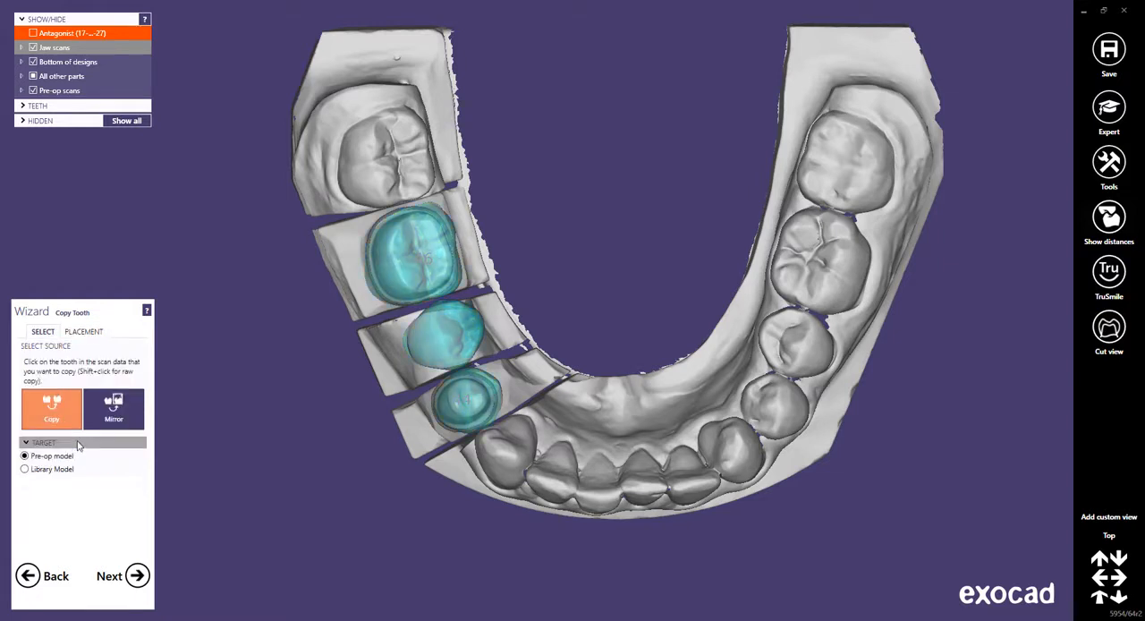
left_click(117, 414)
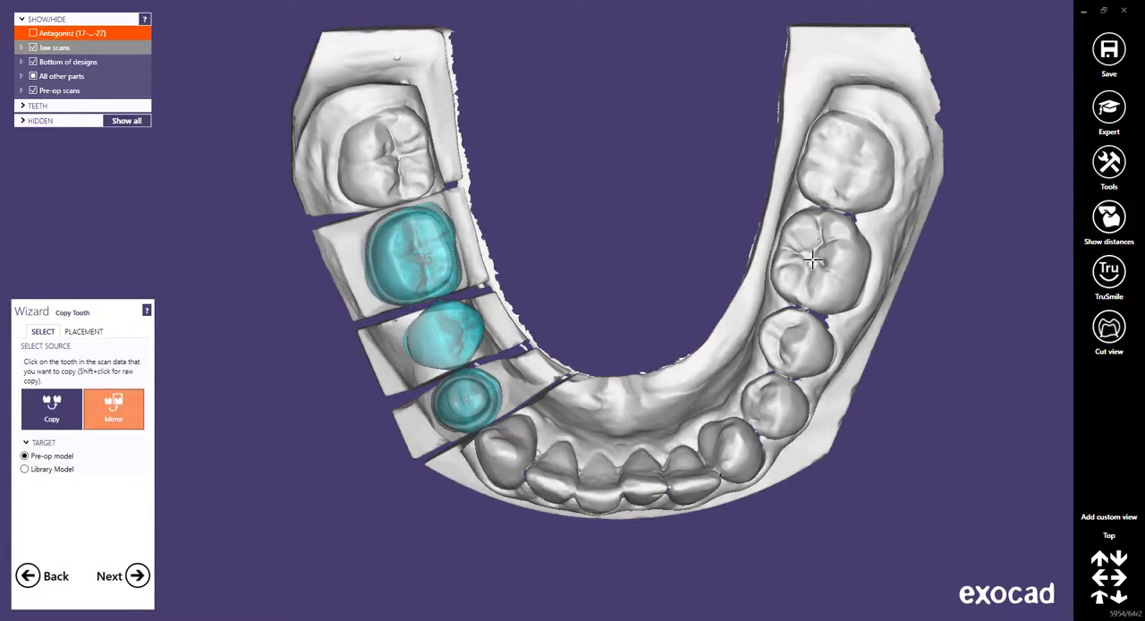
left_click(811, 259)
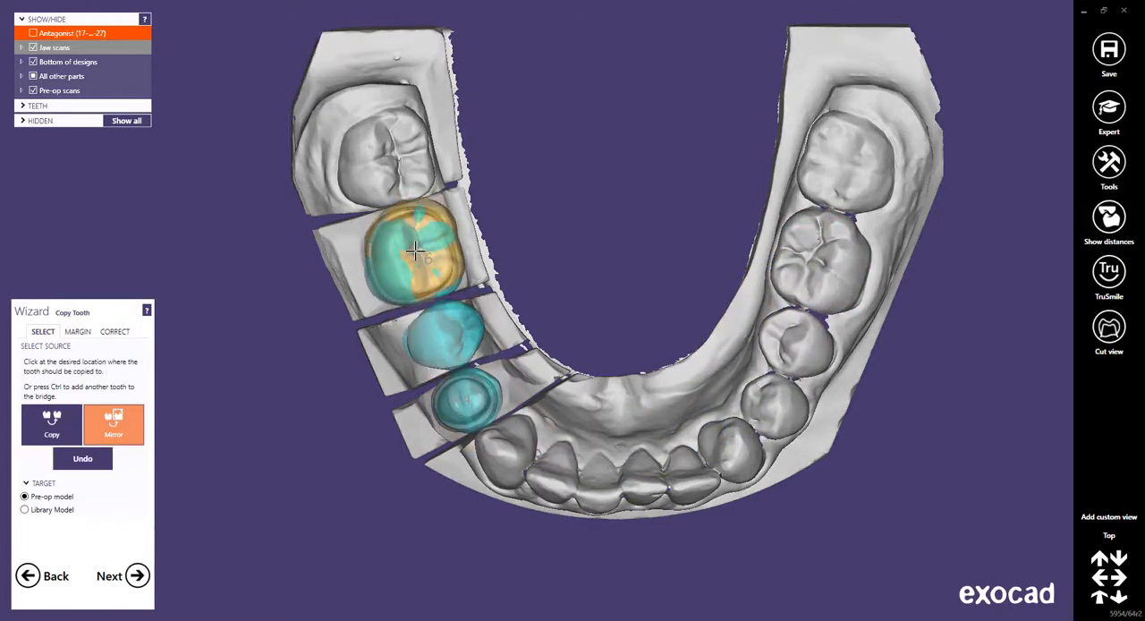
left_click(416, 254)
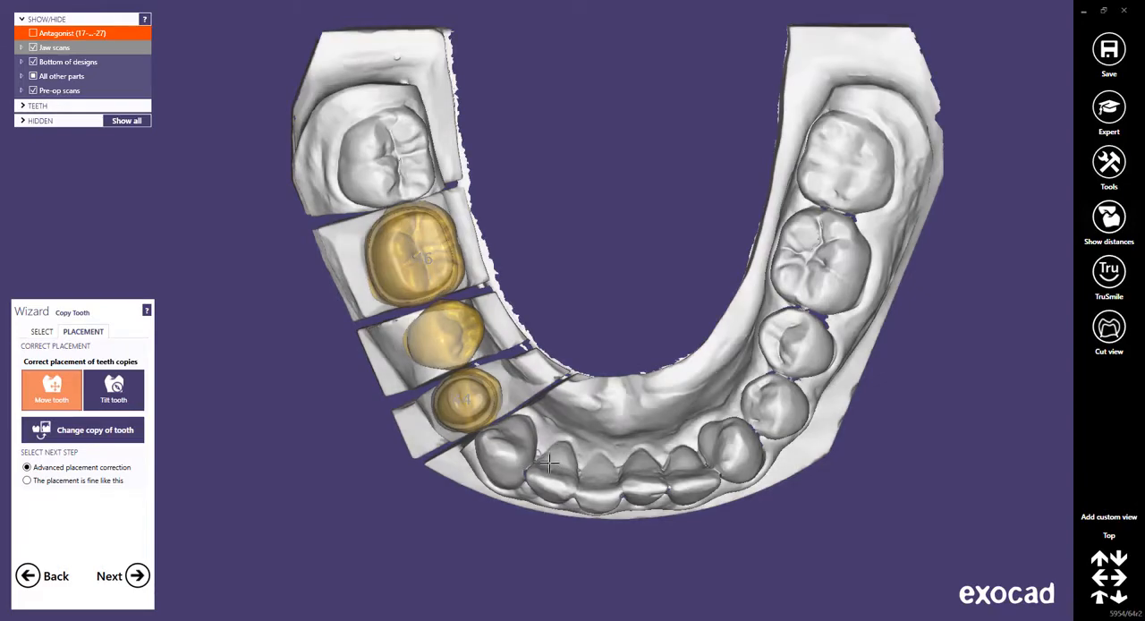
Fine-tune the placement of the three tooth copies from the side, raising molar 46 slightly and lowering premolars 45 and 44.
mouse_move(537, 470)
right_mouse_down()
mouse_move(552, 531)
mouse_move(550, 464)
right_mouse_up()
scroll(646, 189, "up", 3)
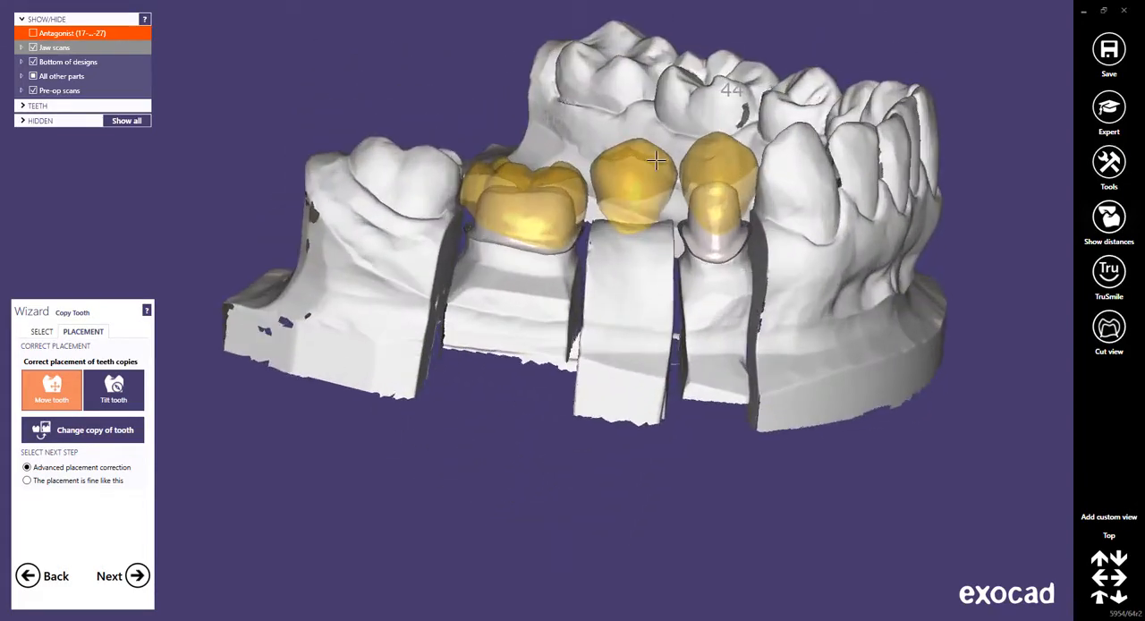
middle_click(626, 241)
scroll(464, 262, "up", 3)
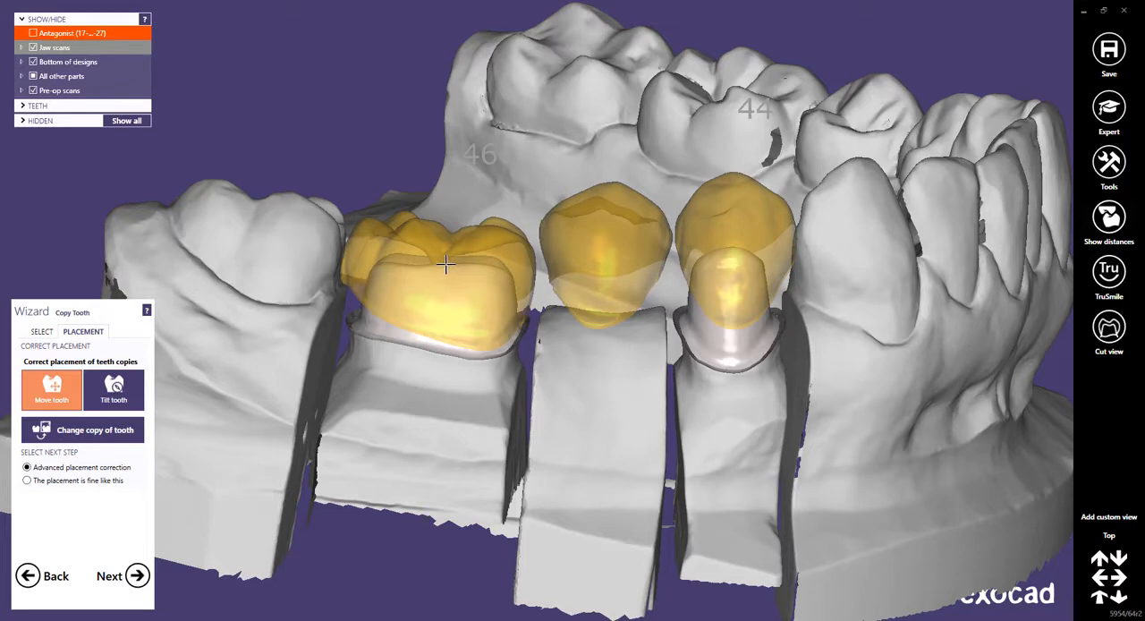
mouse_move(445, 262)
left_mouse_down()
mouse_move(432, 256)
mouse_move(450, 256)
left_mouse_up()
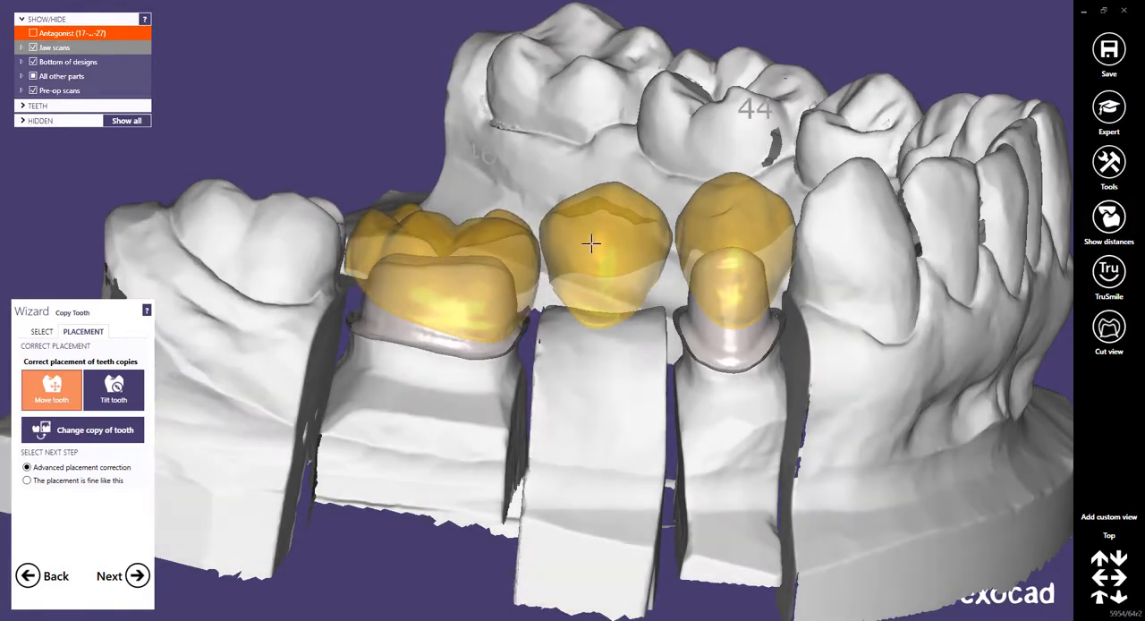
left_click_drag(598, 248, 604, 252)
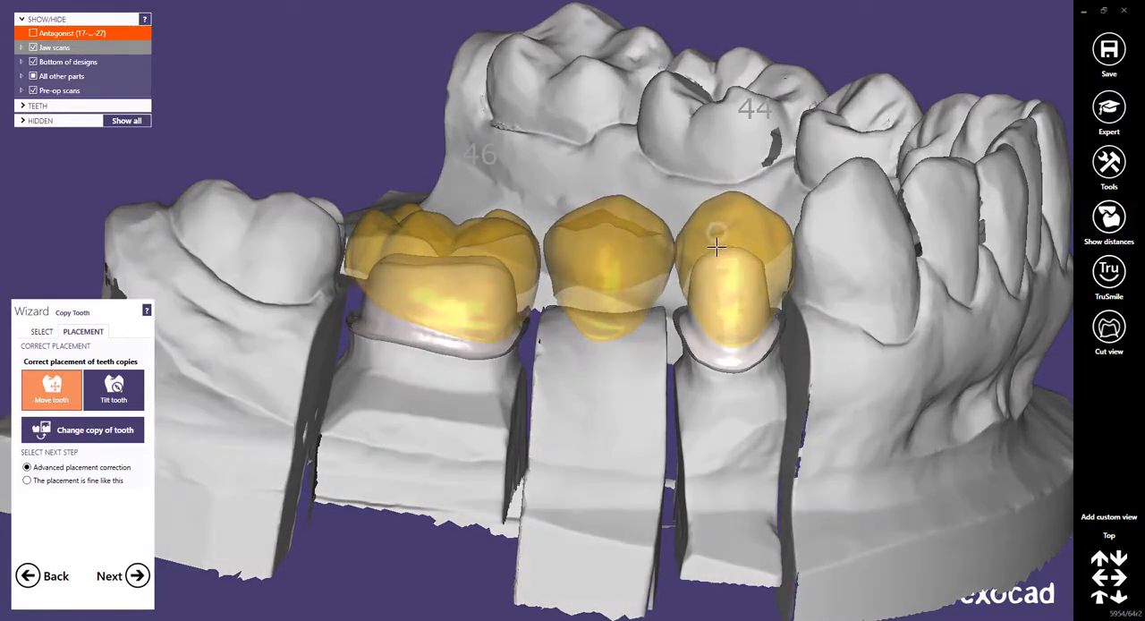
left_click_drag(716, 248, 718, 242)
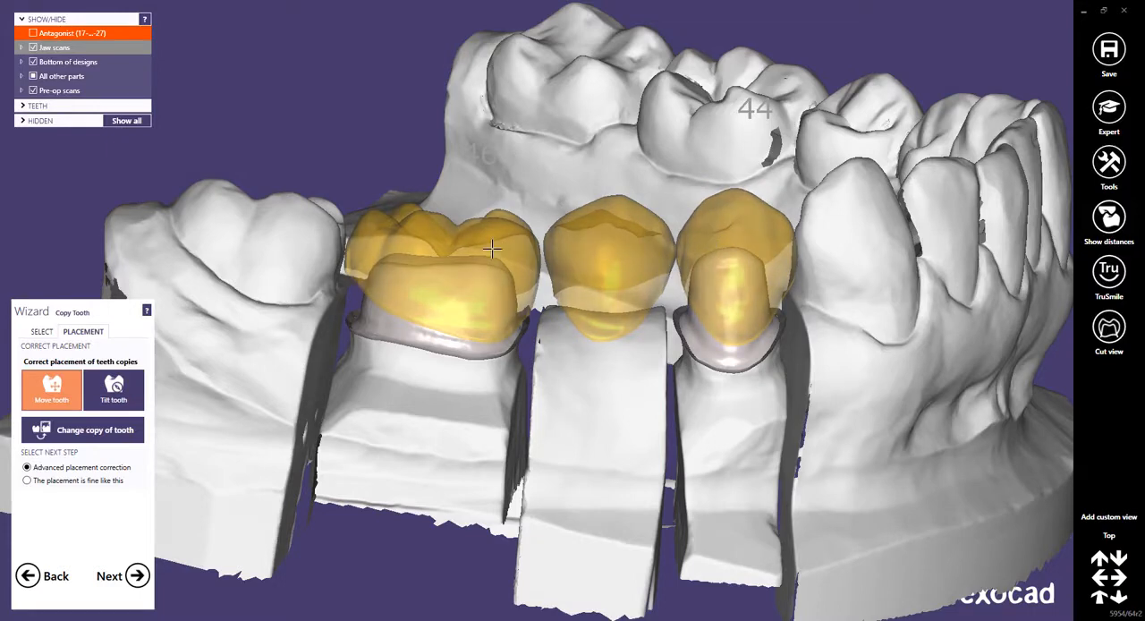
mouse_move(491, 243)
left_mouse_down("shift")
mouse_move(503, 225)
mouse_move(491, 246)
left_mouse_up("shift")
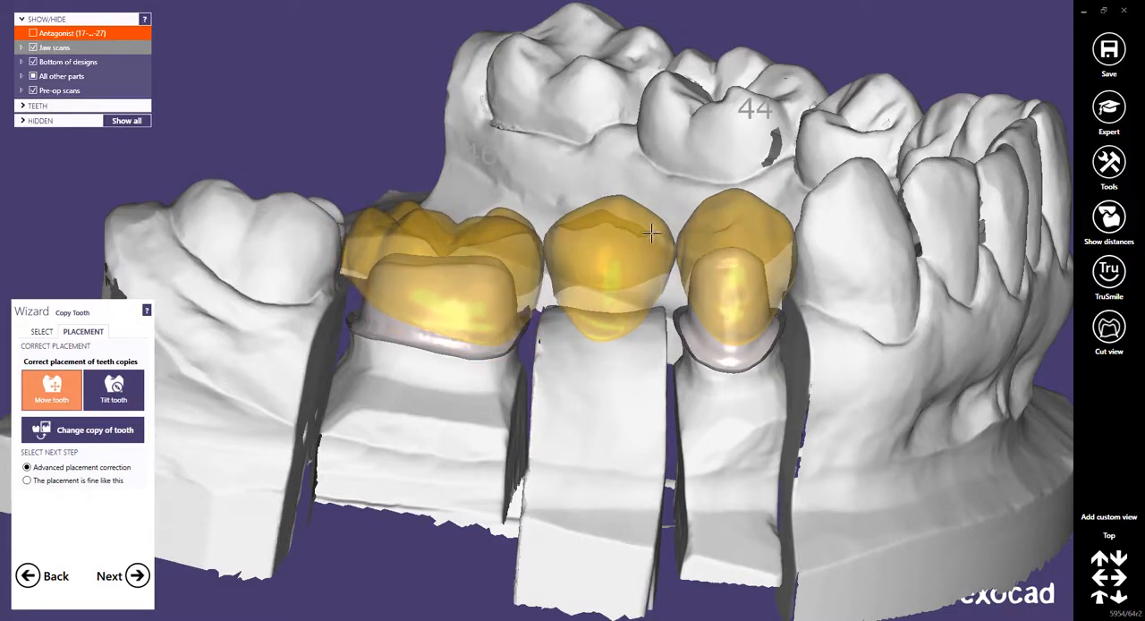
left_click_drag(653, 233, 655, 235, "shift")
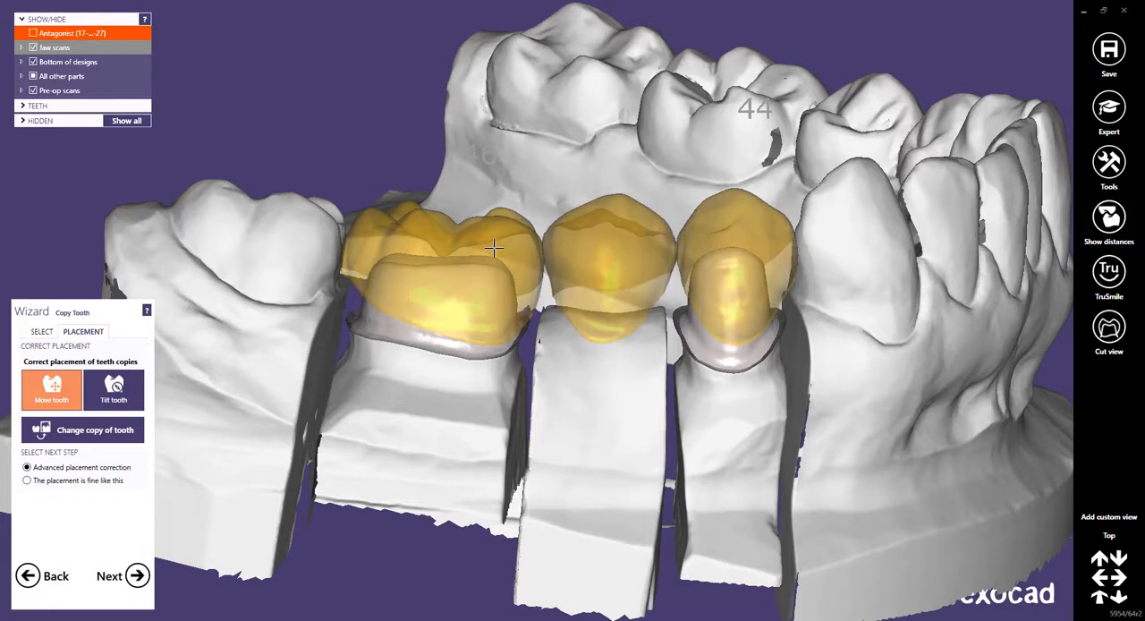
Adjust the molar 46 copy, accept the placement of the tooth copies as fine, and continue to tooth placement.
left_click_drag(499, 249, 407, 258, "ctrl")
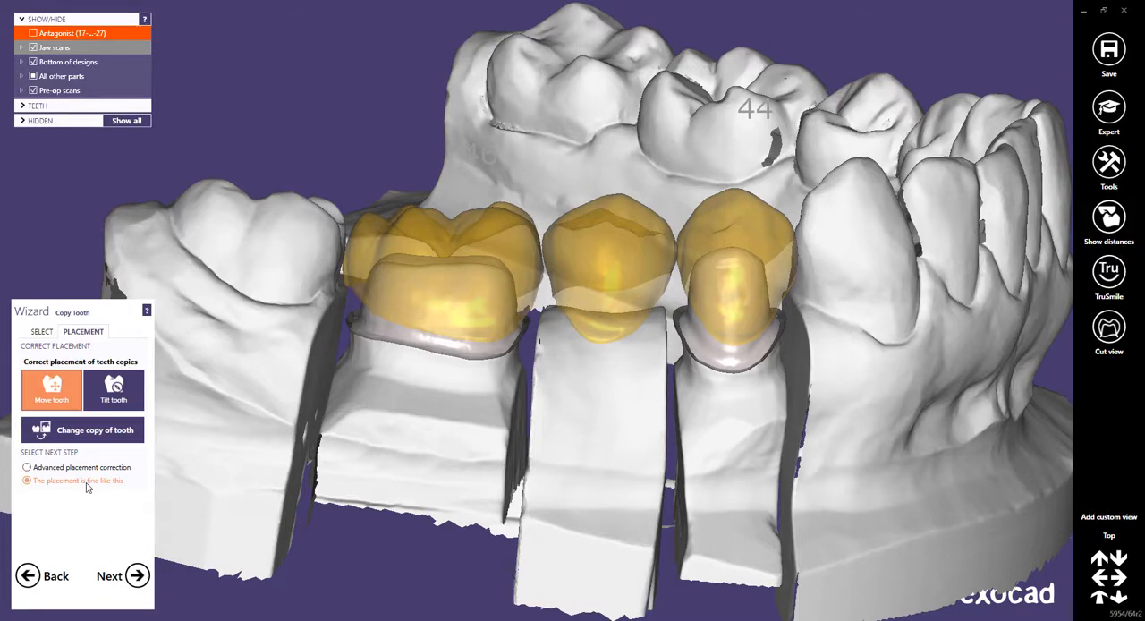
left_click(137, 576)
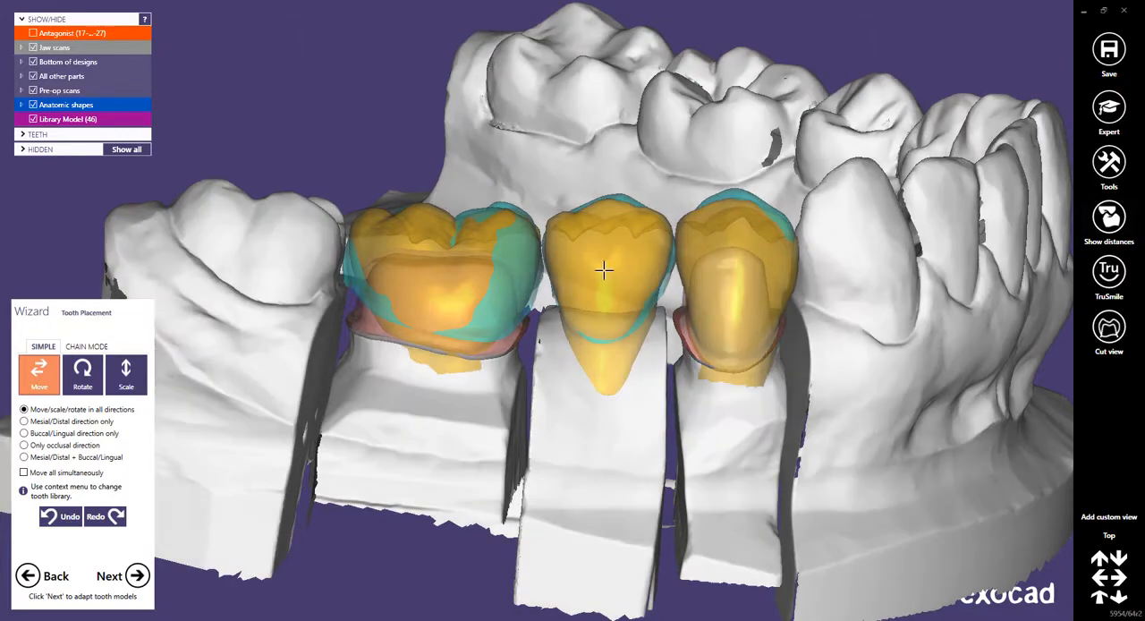
Move the library premolars 45 and 44 to match their pre-op copies, and continue to free-forming.
middle_click(604, 271)
right_click_drag(593, 277, 593, 284)
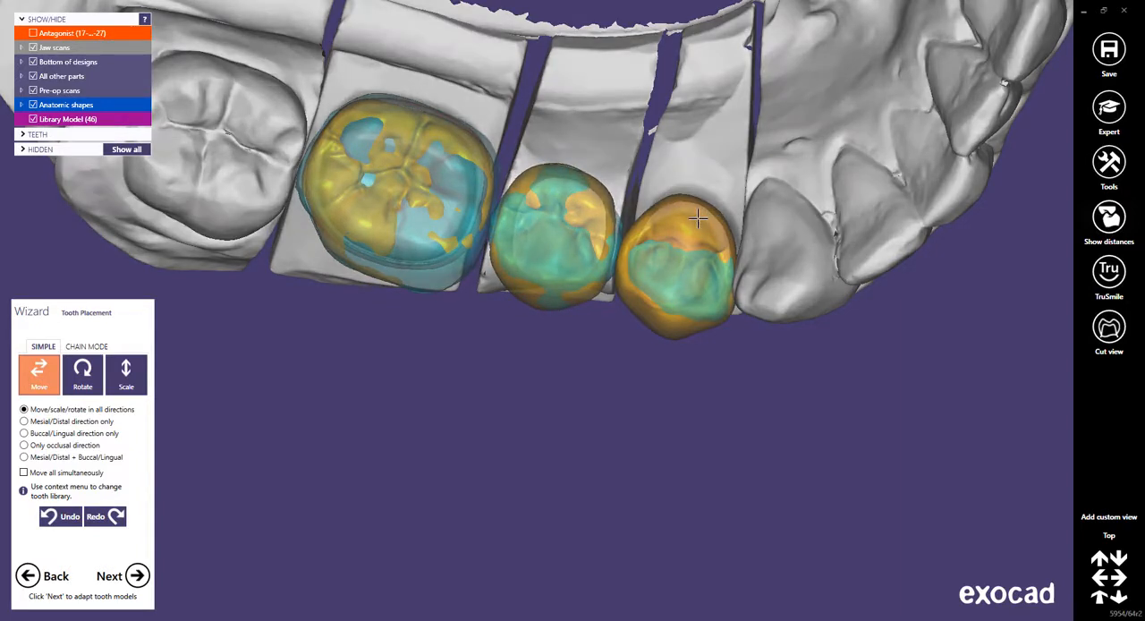
left_click_drag(698, 219, 697, 227)
middle_click(669, 241)
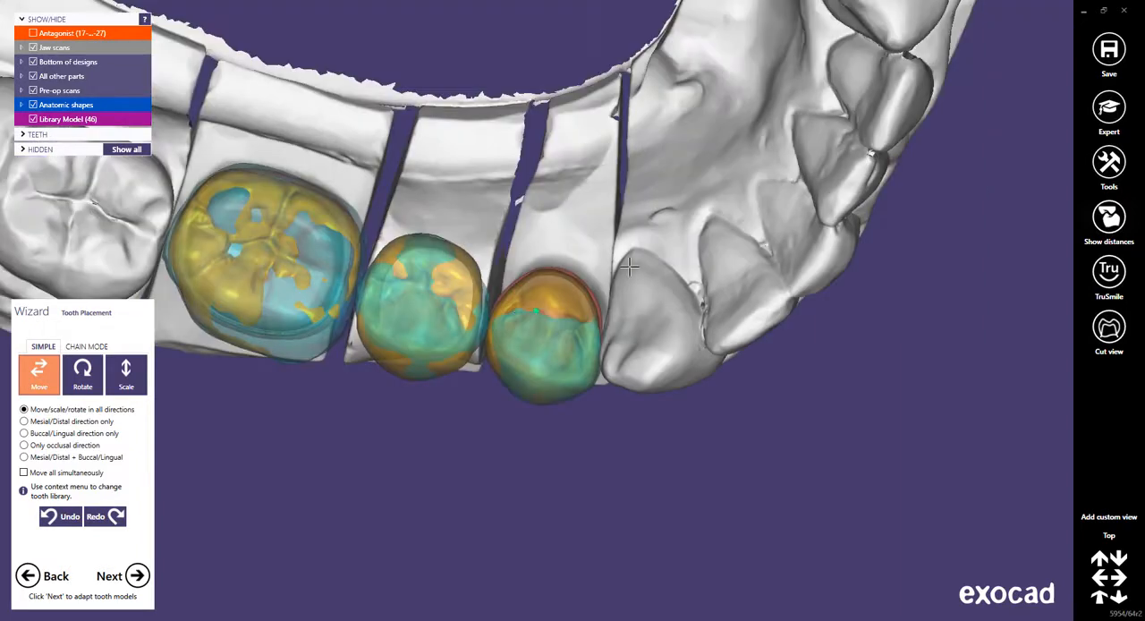
right_click_drag(630, 266, 535, 385)
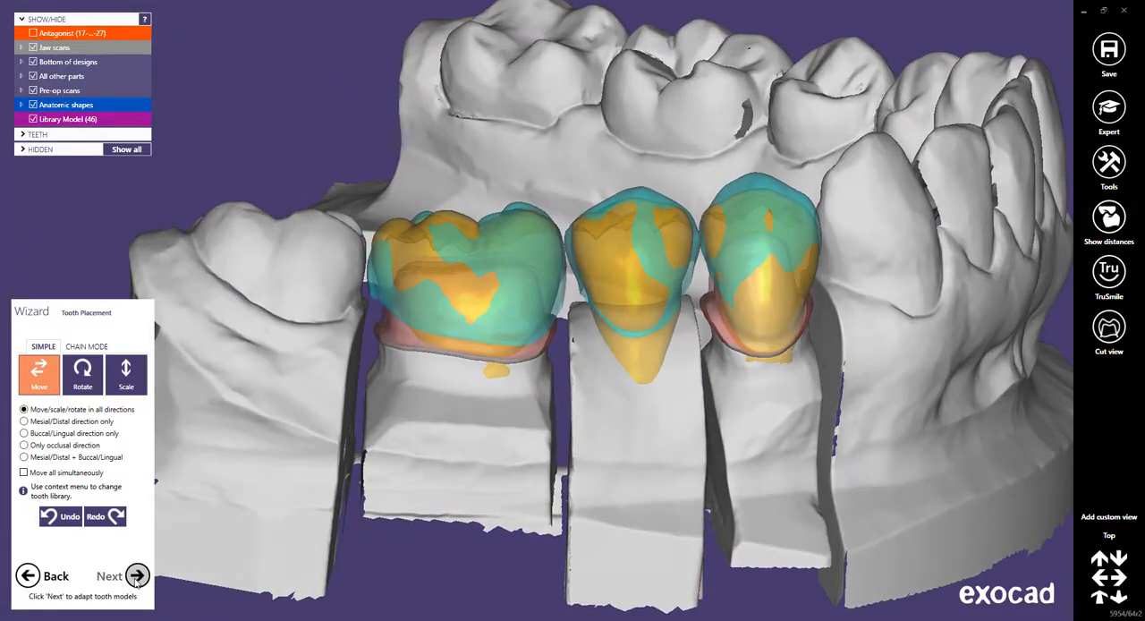
left_click(136, 577)
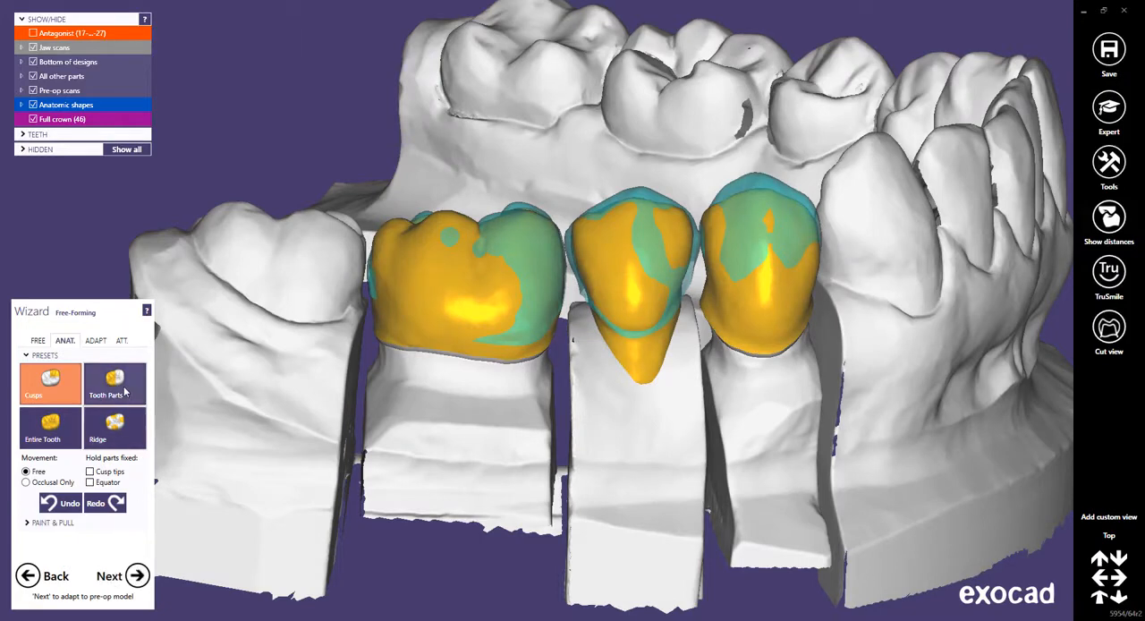
Free-form the premolar crowns by tooth parts toward the pre-op copies, and check the fit from occlusal and buccal views.
left_click(121, 387)
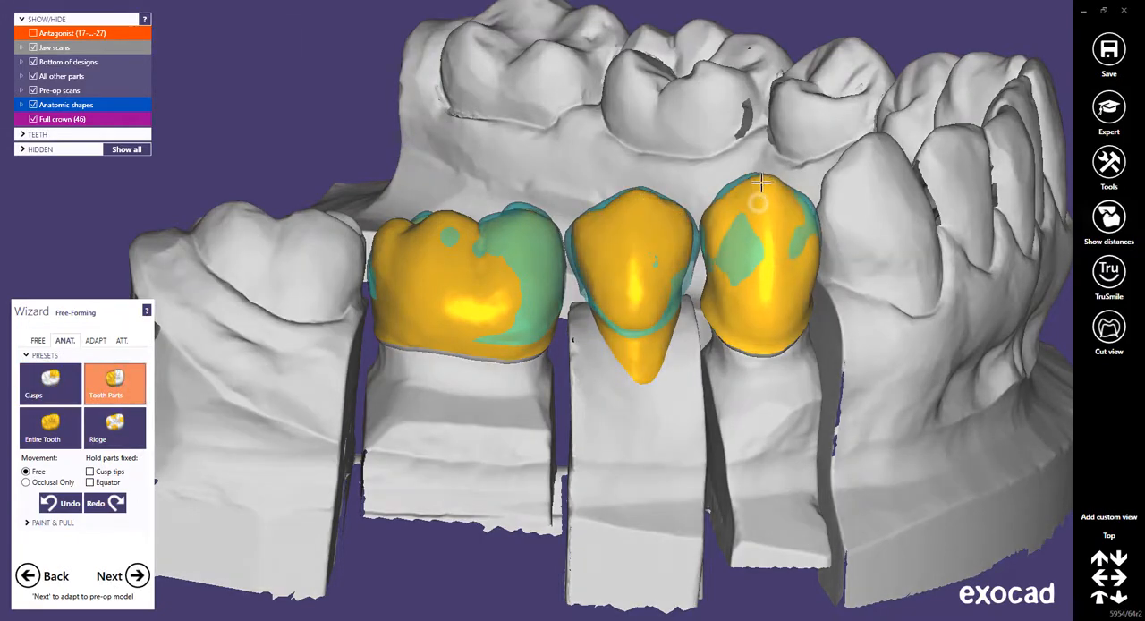
right_click_drag(756, 184, 557, 303)
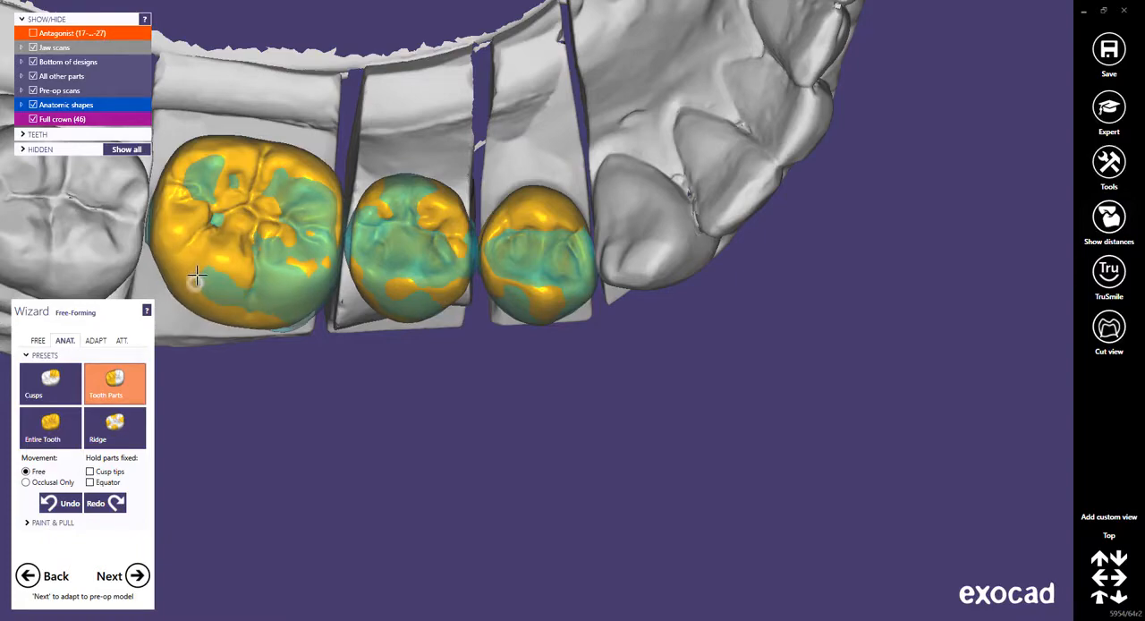
scroll(260, 290, "down", 2)
middle_click_drag(260, 290, 378, 307)
scroll(378, 306, "down", 2)
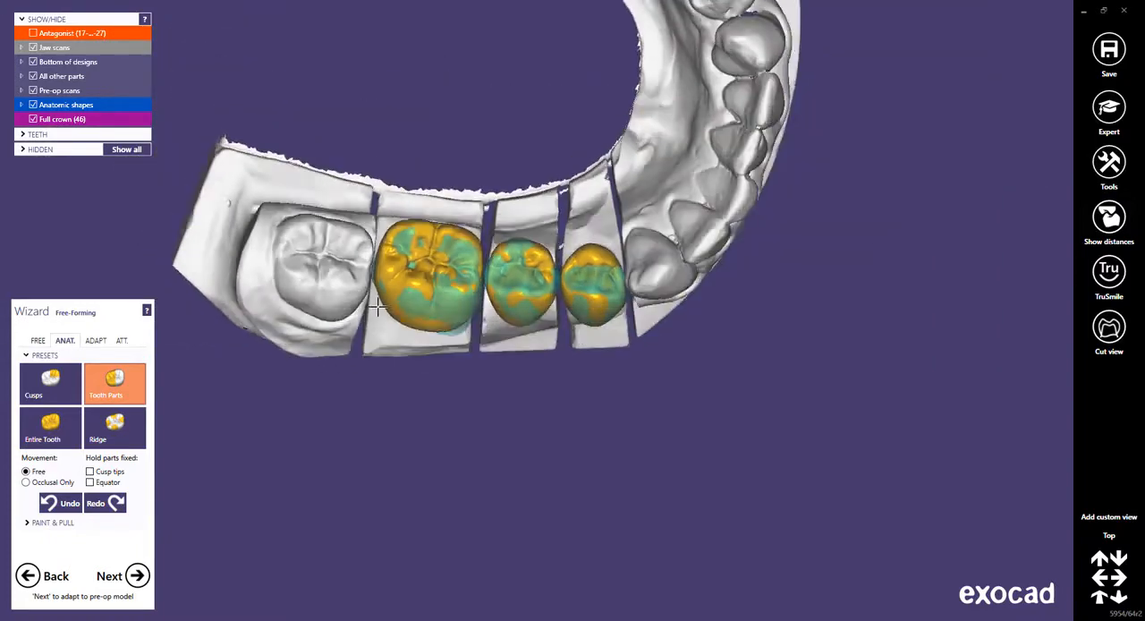
right_click_drag(377, 307, 405, 359)
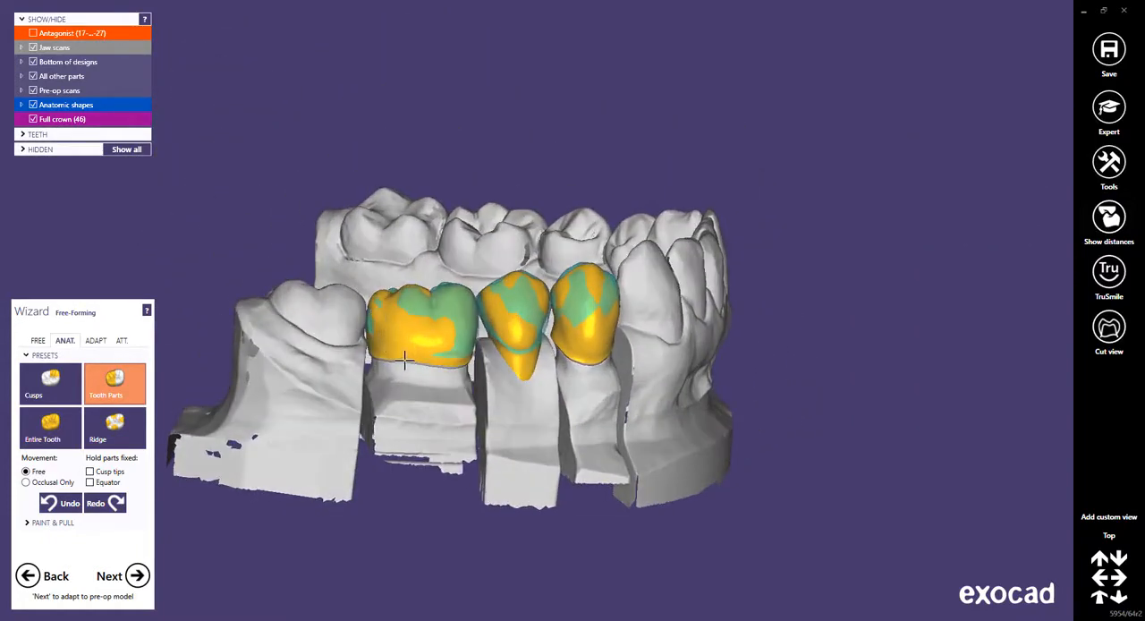
scroll(544, 324, "up", 5)
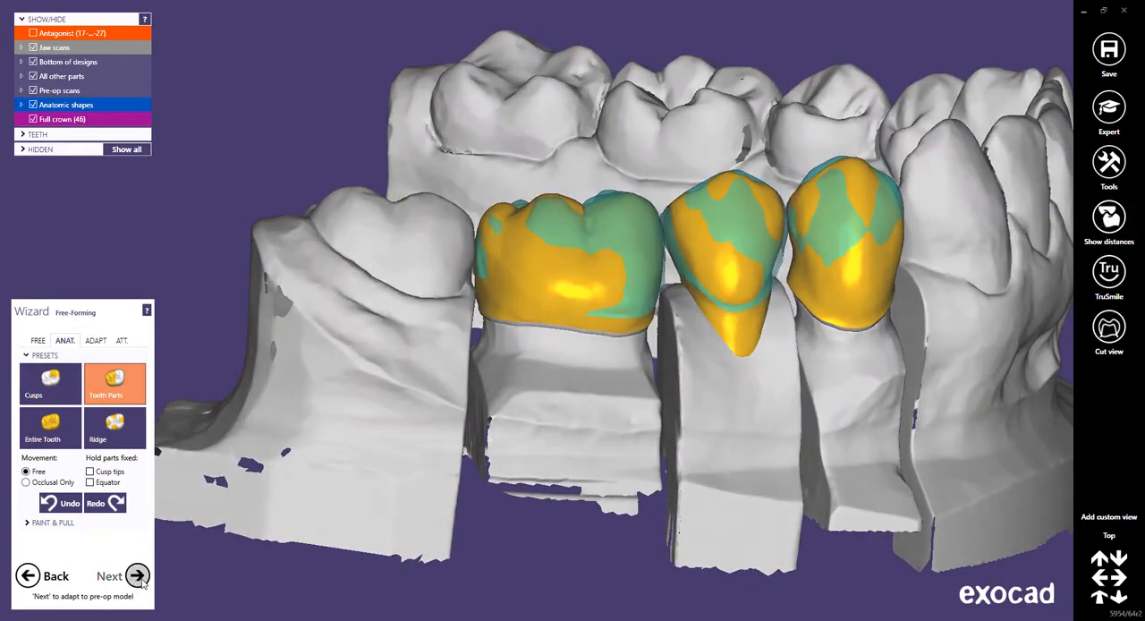
Skip the gingiva, occlusal and approximal adaptations, adapt the tooth models to the pre-op model, and finish this stage.
left_click(138, 576)
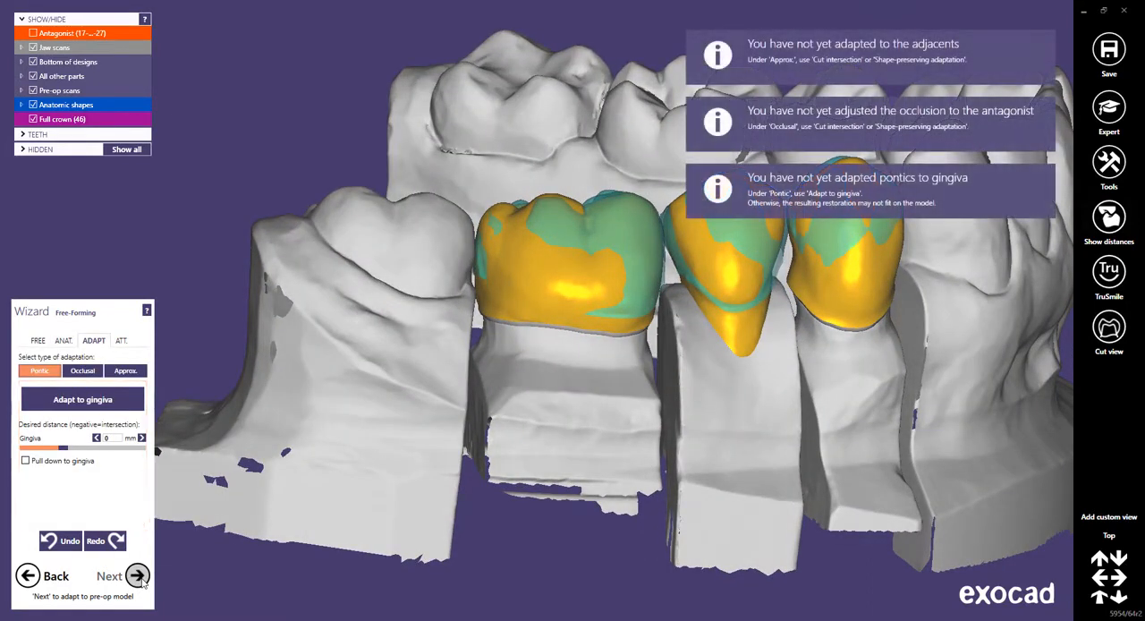
left_click(137, 576)
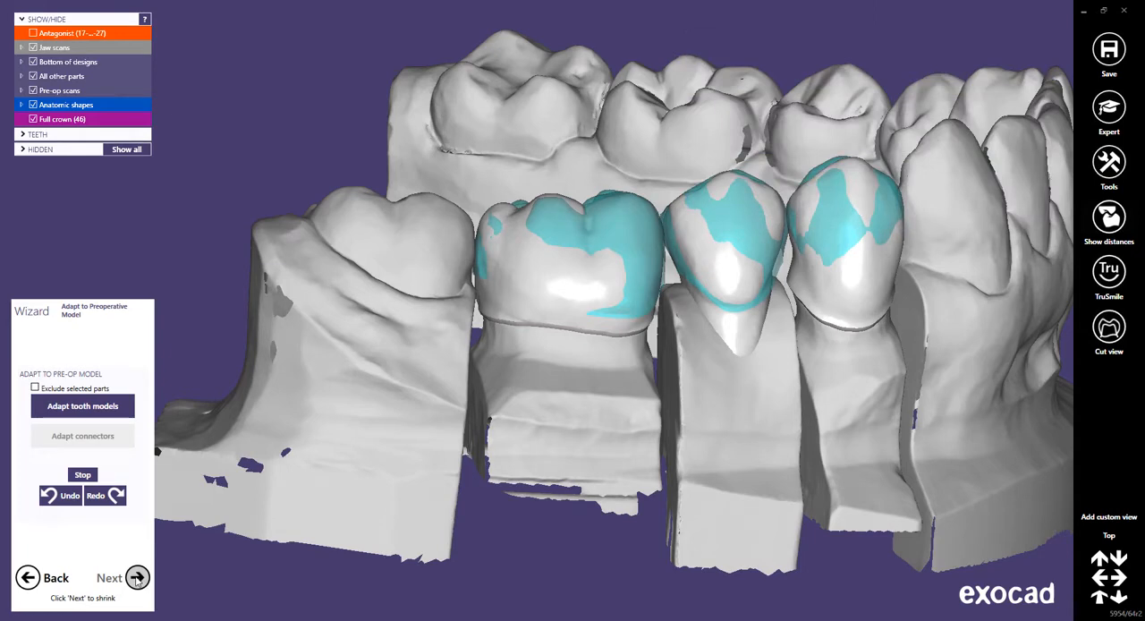
left_click(89, 407)
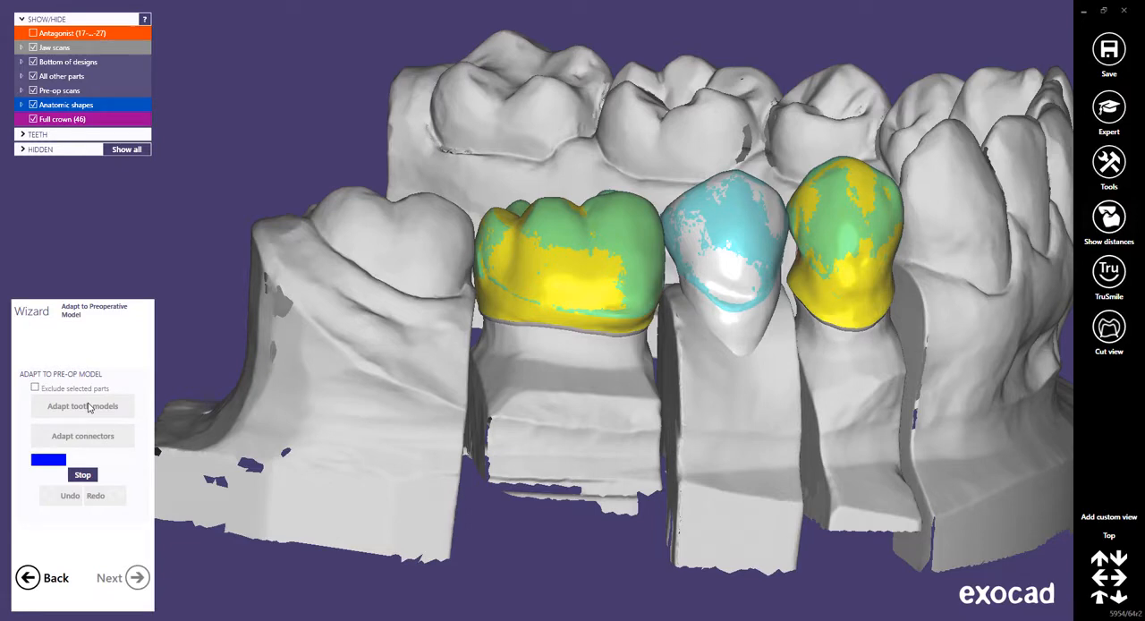
left_click(83, 475)
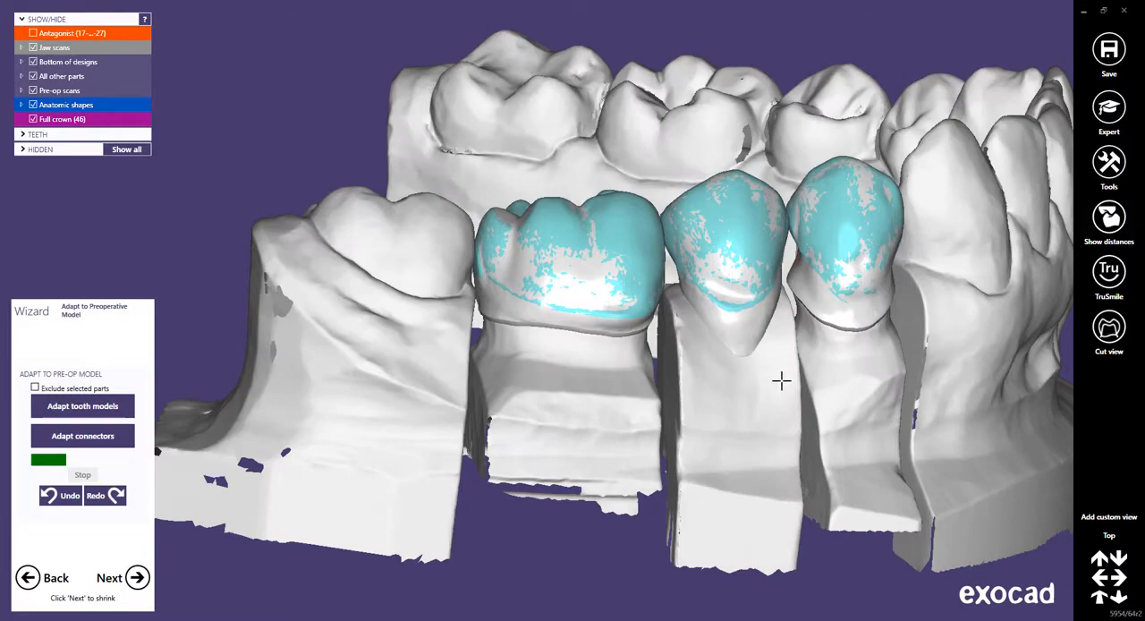
right_click_drag(770, 383, 770, 380)
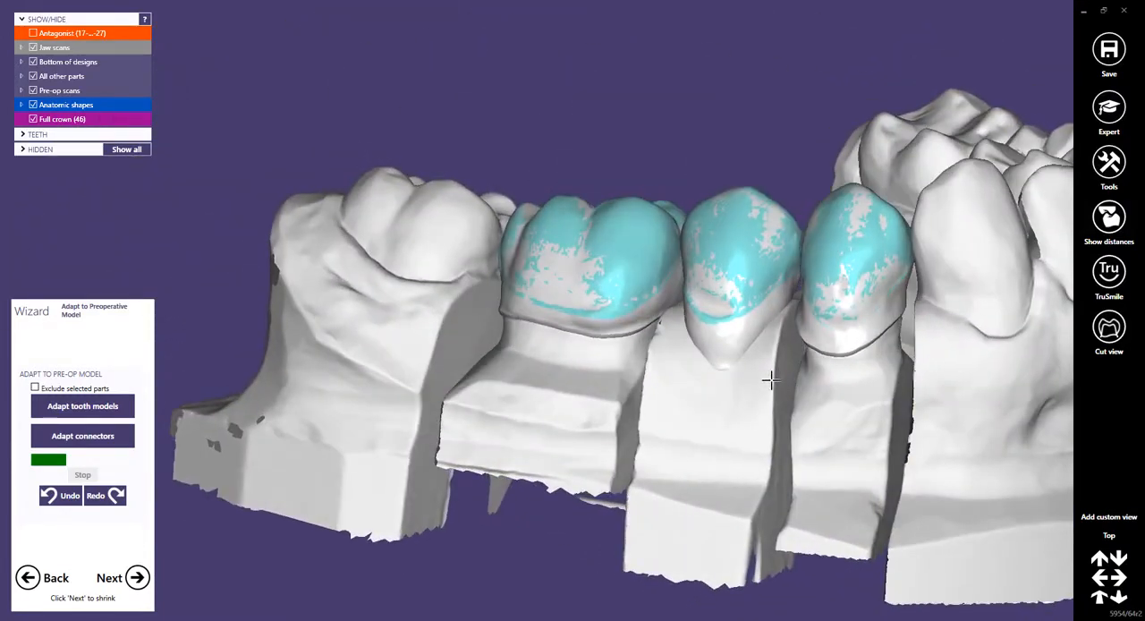
scroll(795, 374, "down", 5)
middle_click_drag(795, 374, 673, 356)
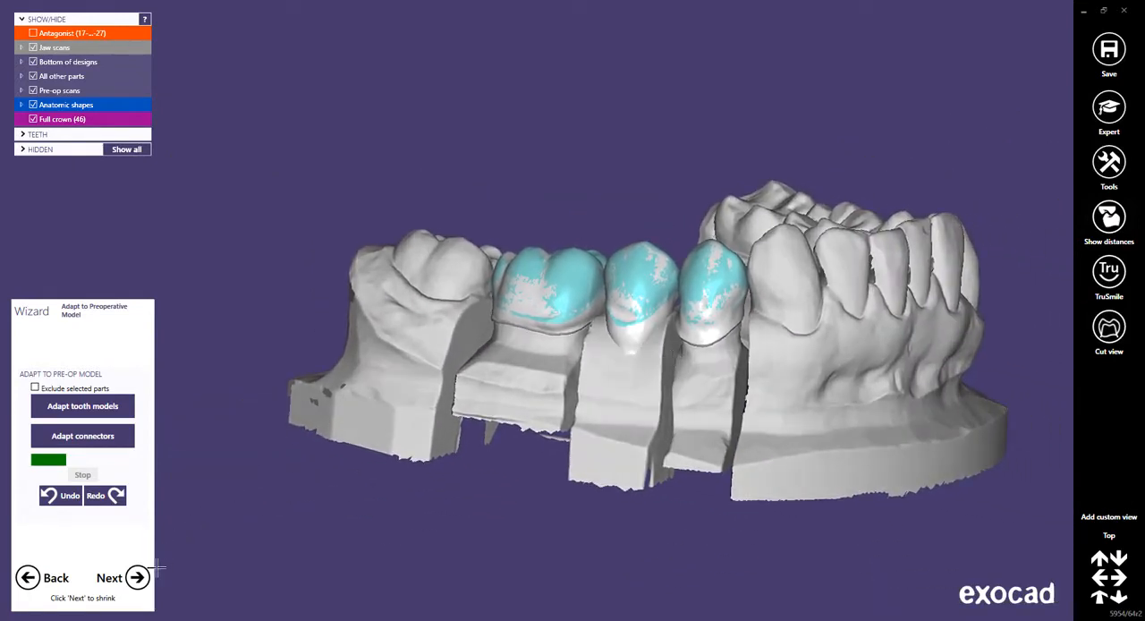
left_click(136, 580)
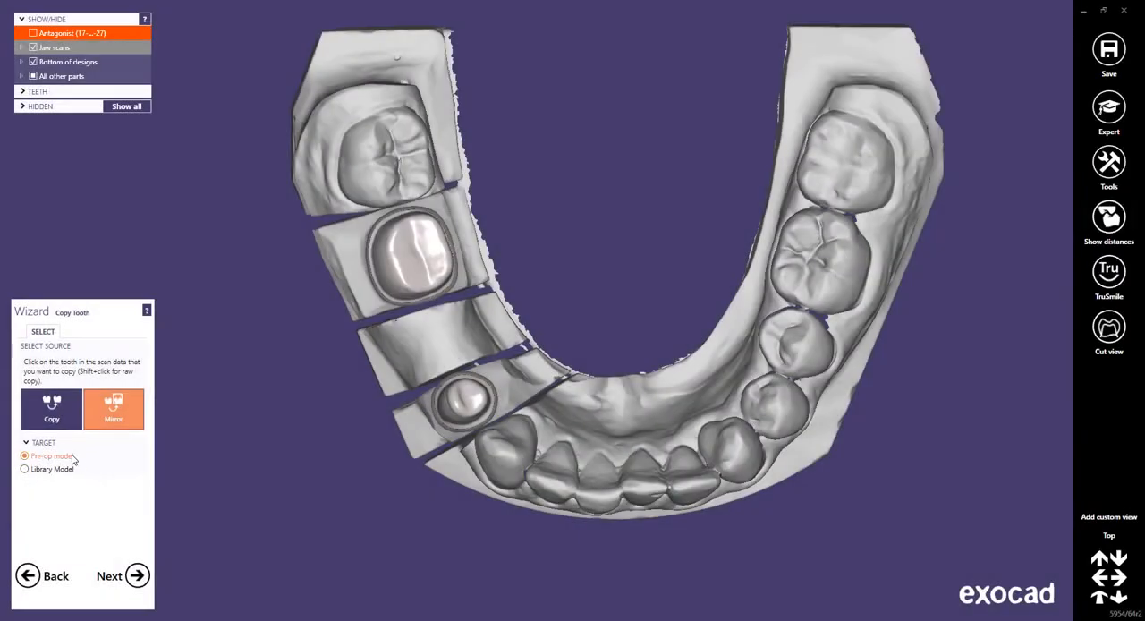
Select teeth 36, 35, 34, 37 and 33 together as the source for a mirrored bridge copy targeting the pre-op model.
left_click(117, 411)
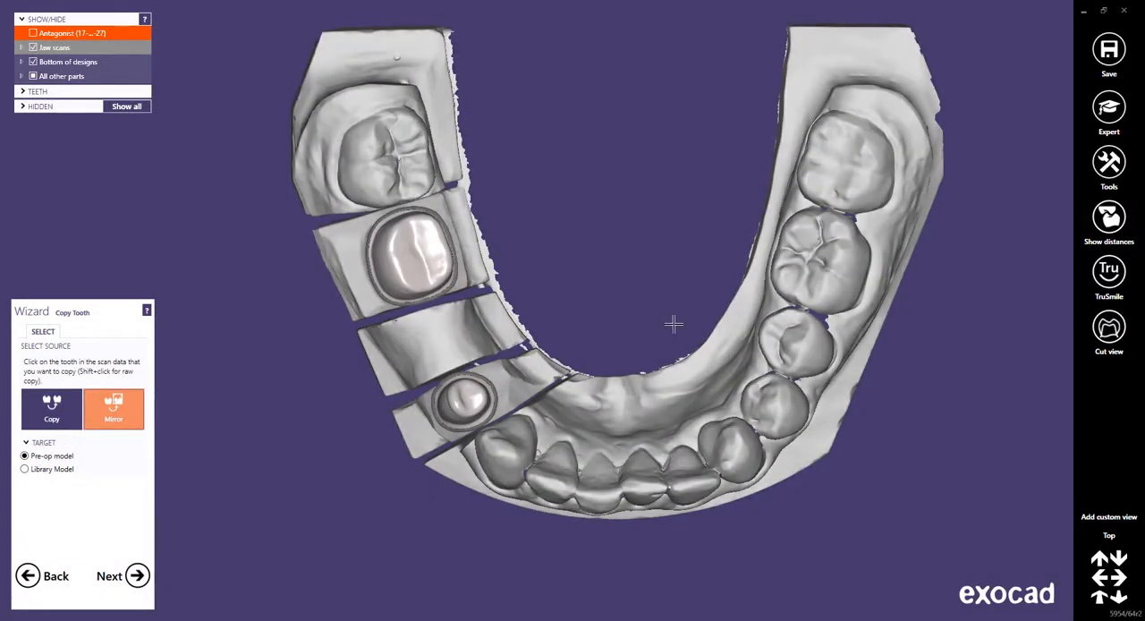
left_click(810, 258)
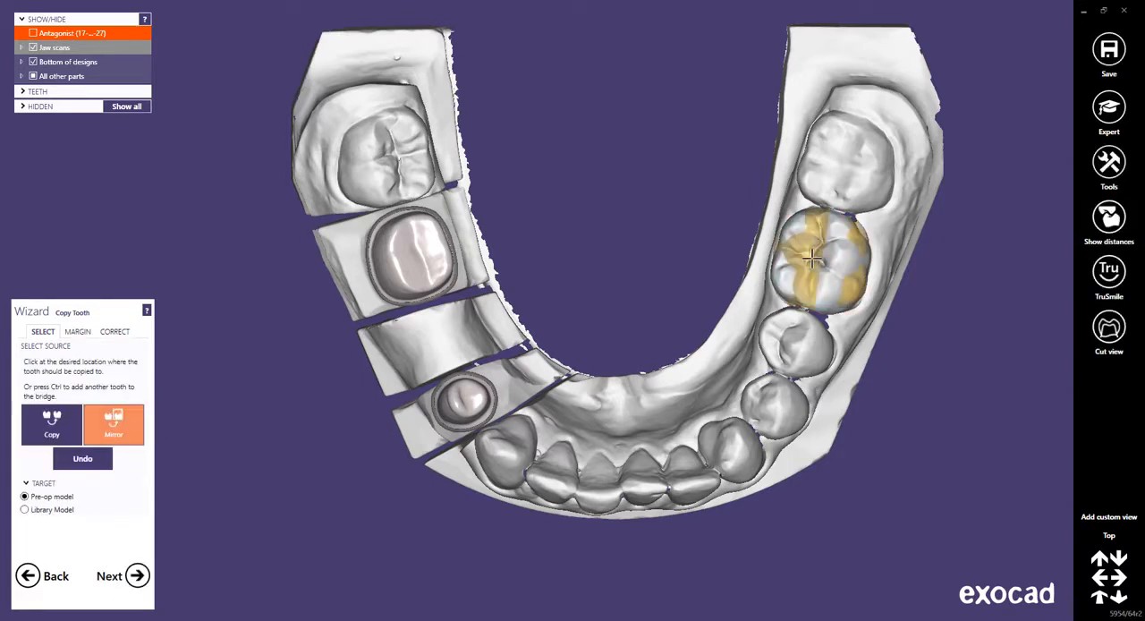
key("ctrl")
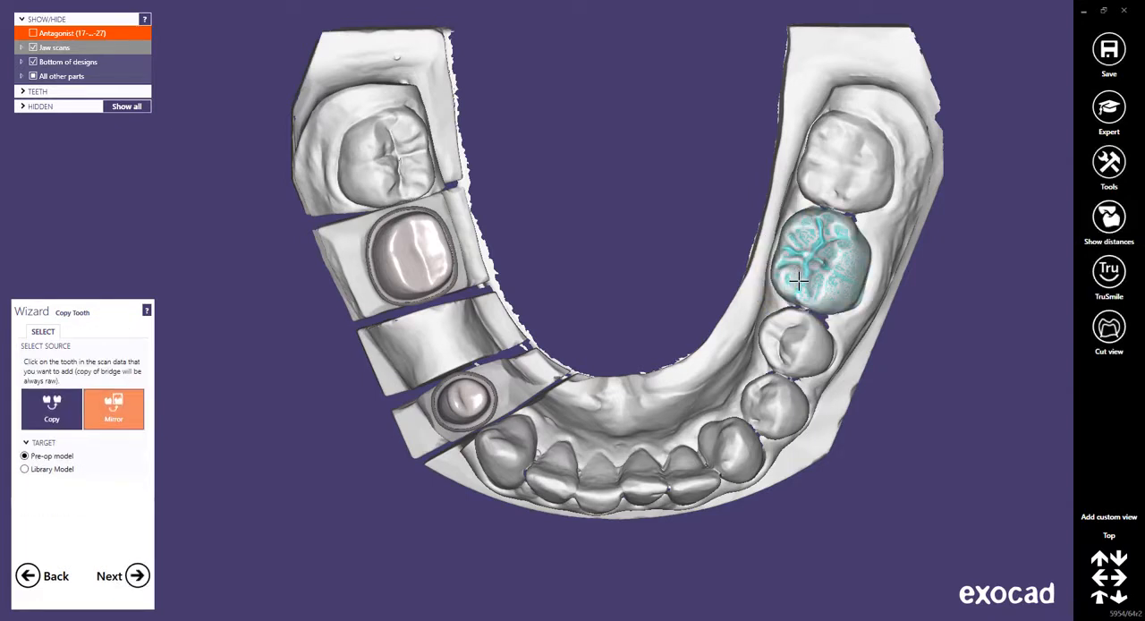
left_click(787, 340)
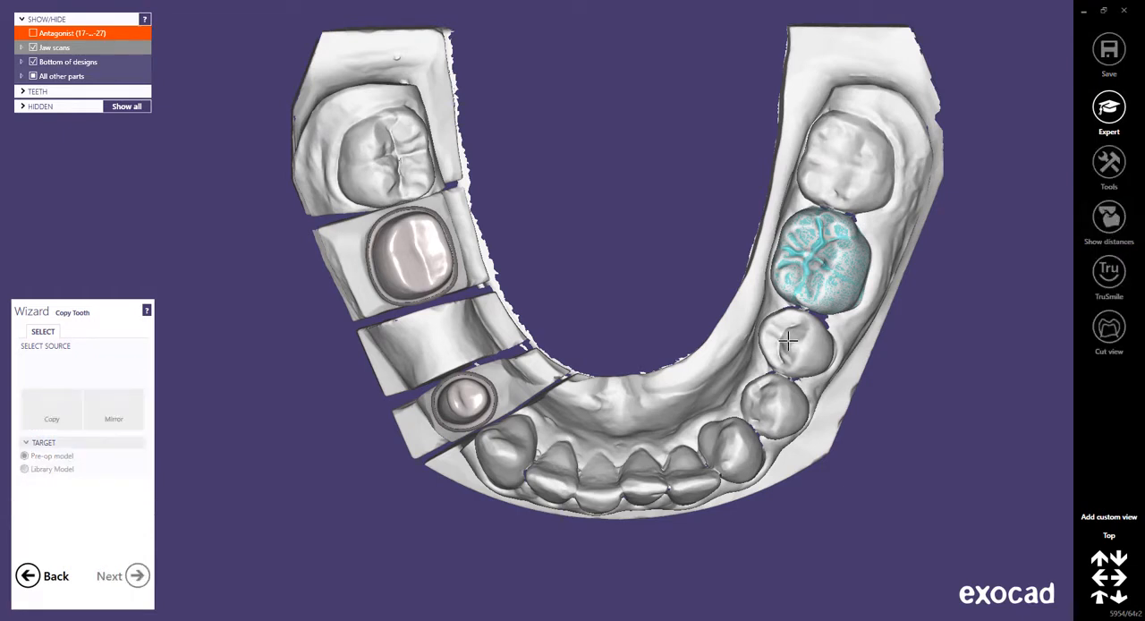
left_click(768, 407)
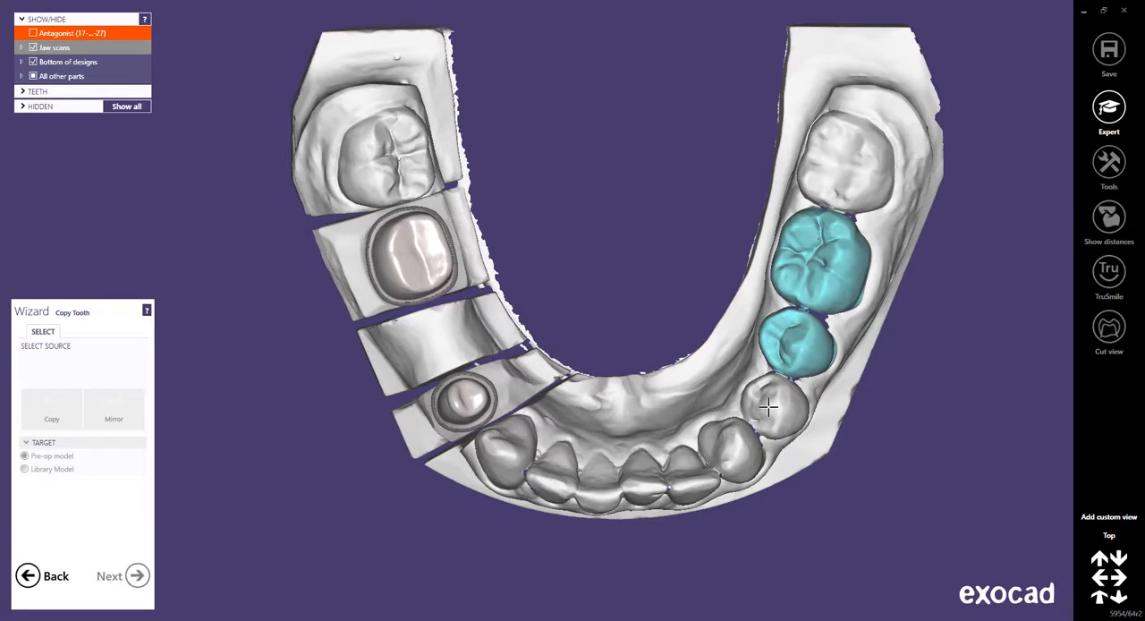
left_click(840, 162)
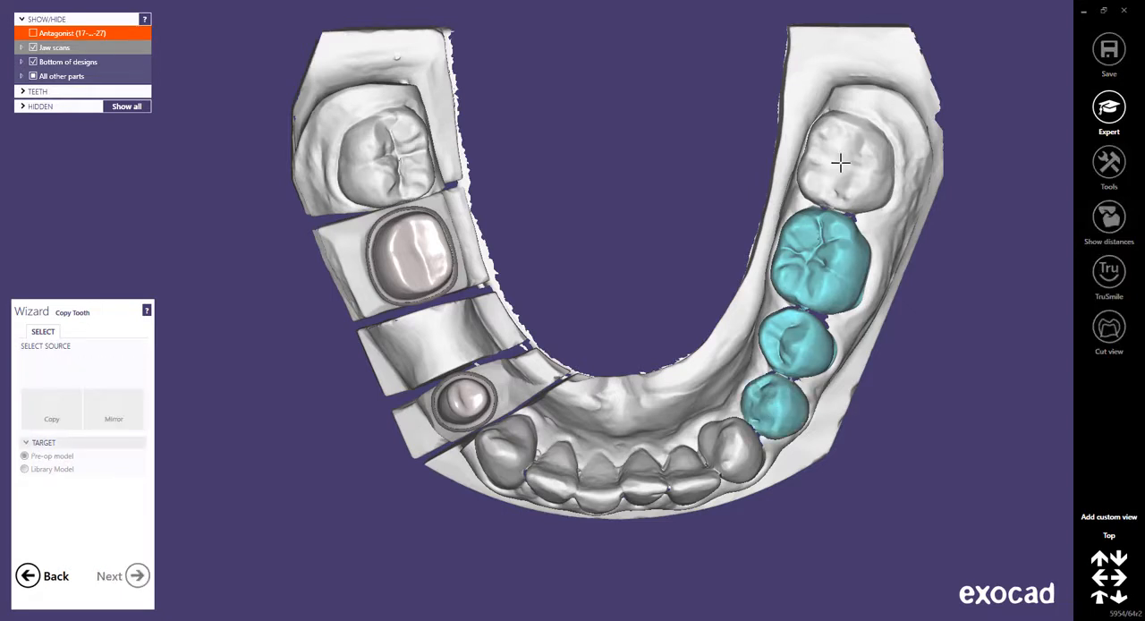
left_click(731, 443)
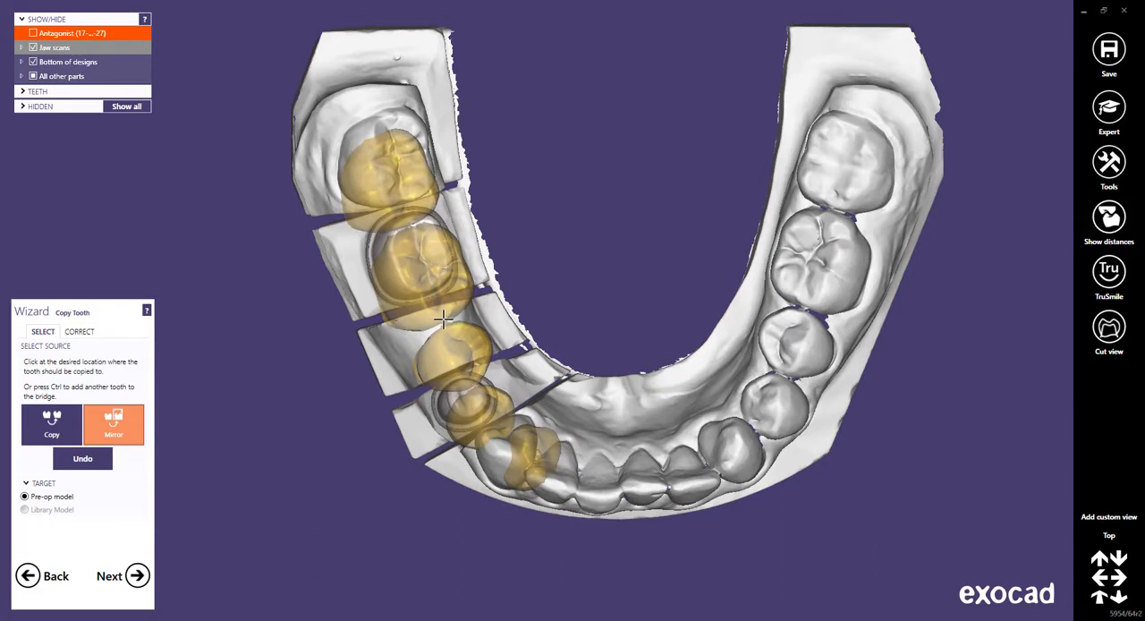
Extend the detected copy area with an enlarged brush over the buccal gingiva from molar 36 to premolar 34, and apply the correction.
left_click(385, 318)
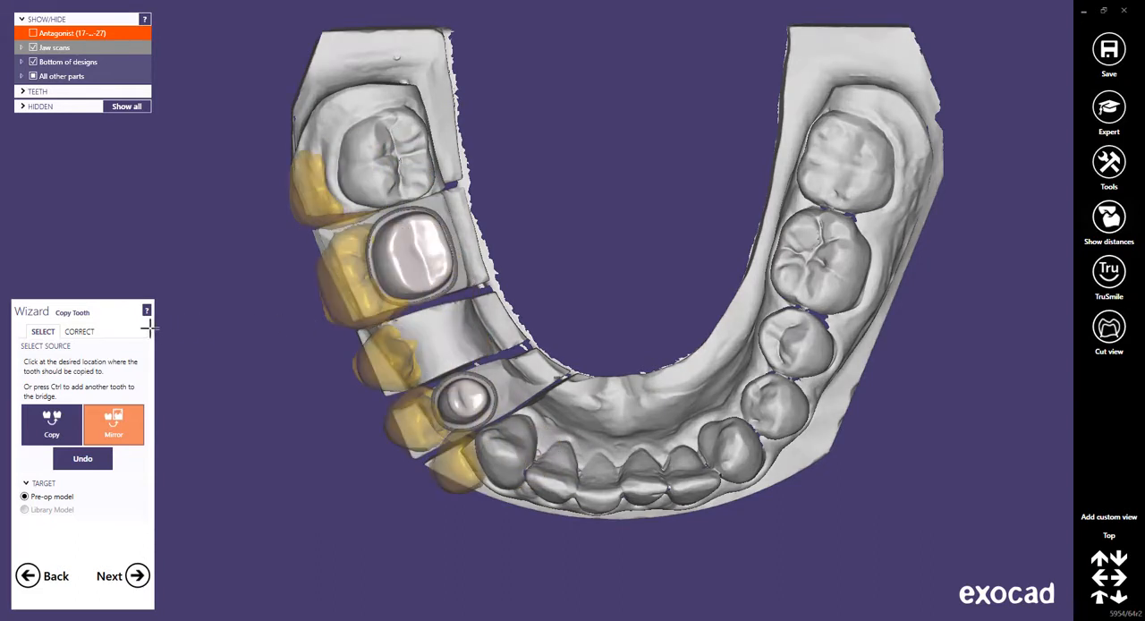
left_click(78, 333)
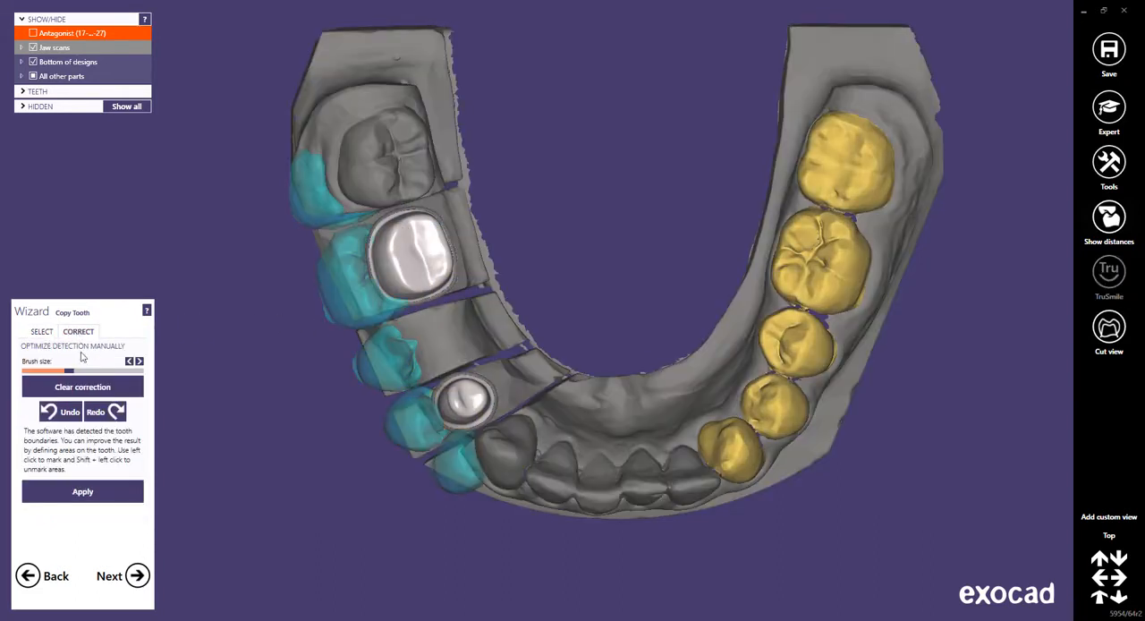
mouse_move(69, 374)
left_mouse_down()
mouse_move(96, 374)
mouse_move(83, 374)
left_mouse_up()
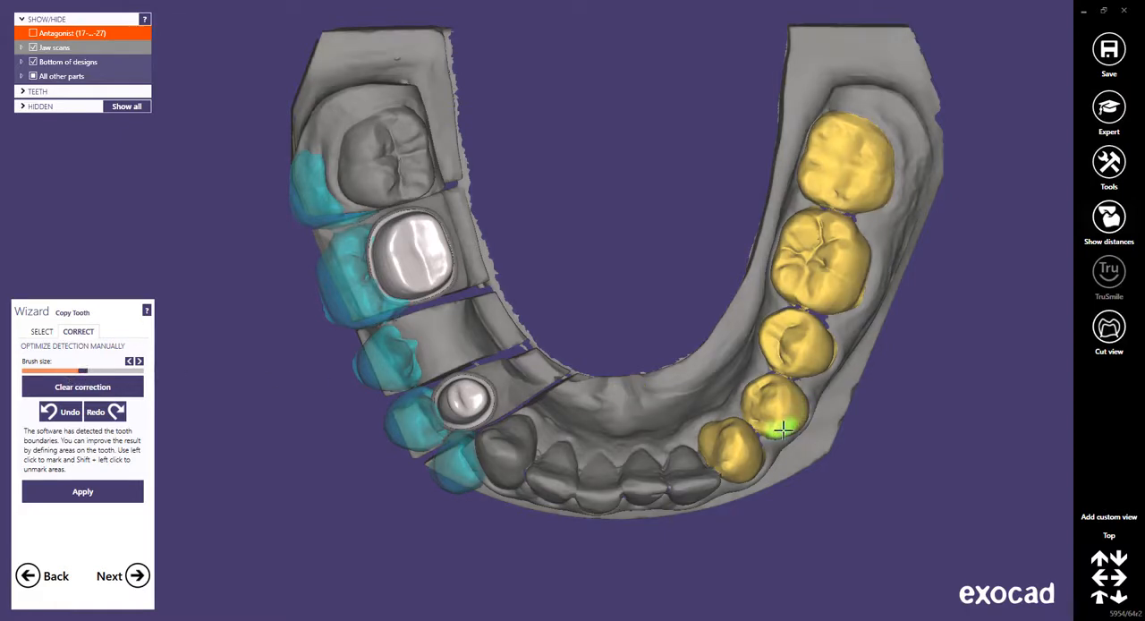
mouse_move(780, 424)
right_mouse_down()
mouse_move(771, 426)
mouse_move(786, 424)
right_mouse_up()
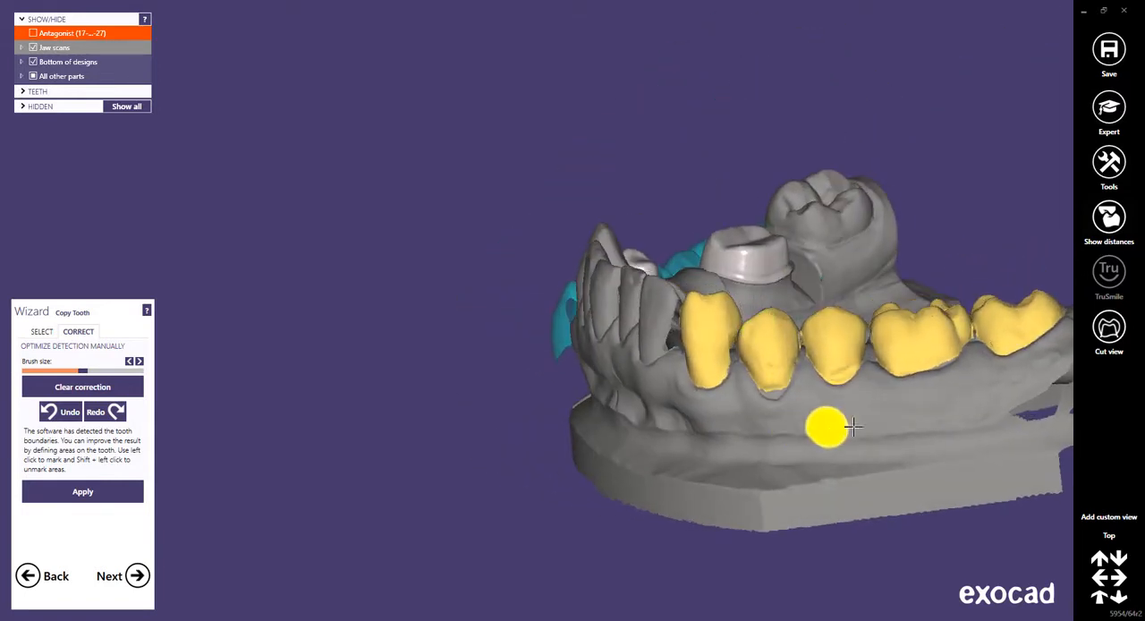
mouse_move(959, 352)
left_mouse_down()
mouse_move(907, 384)
mouse_move(807, 391)
mouse_move(805, 381)
mouse_move(754, 399)
mouse_move(752, 371)
left_mouse_up()
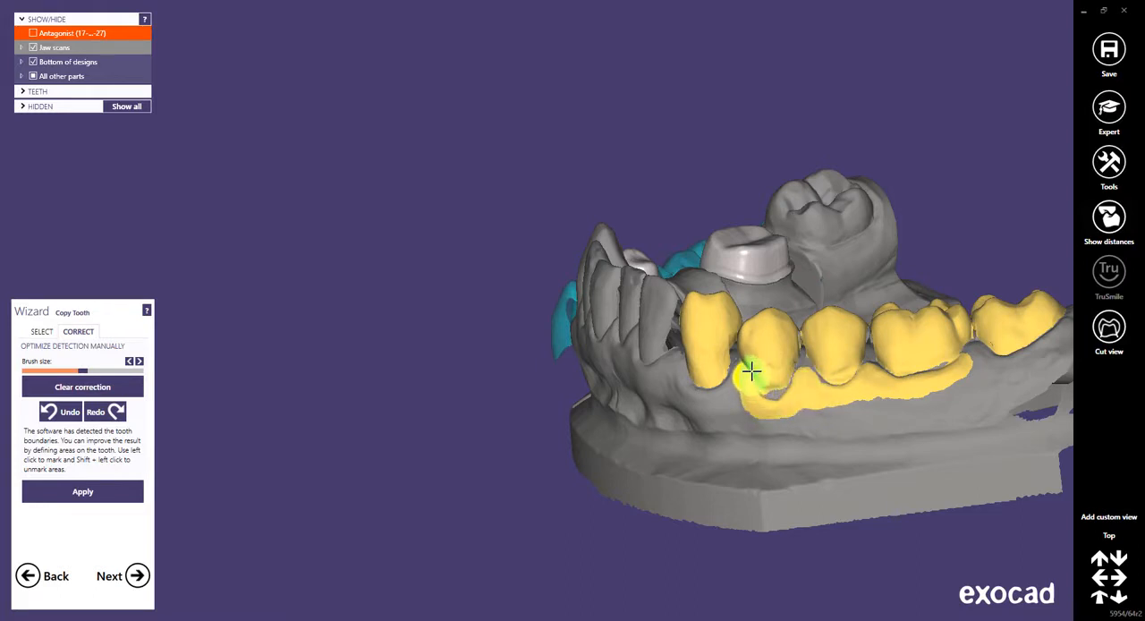
left_click(1110, 535)
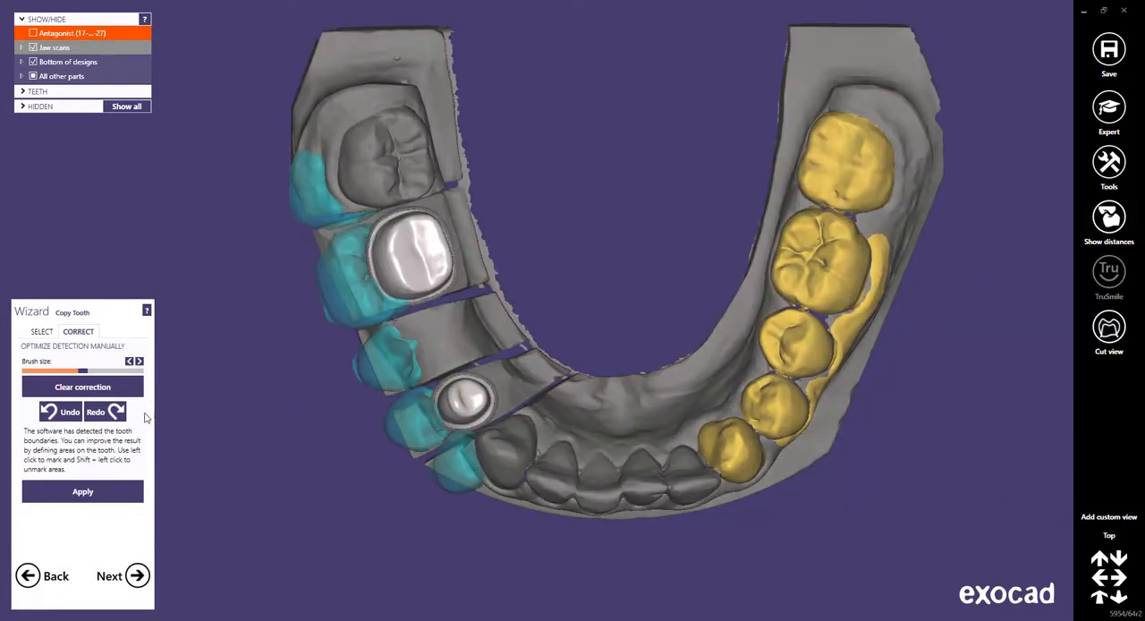
left_click(82, 493)
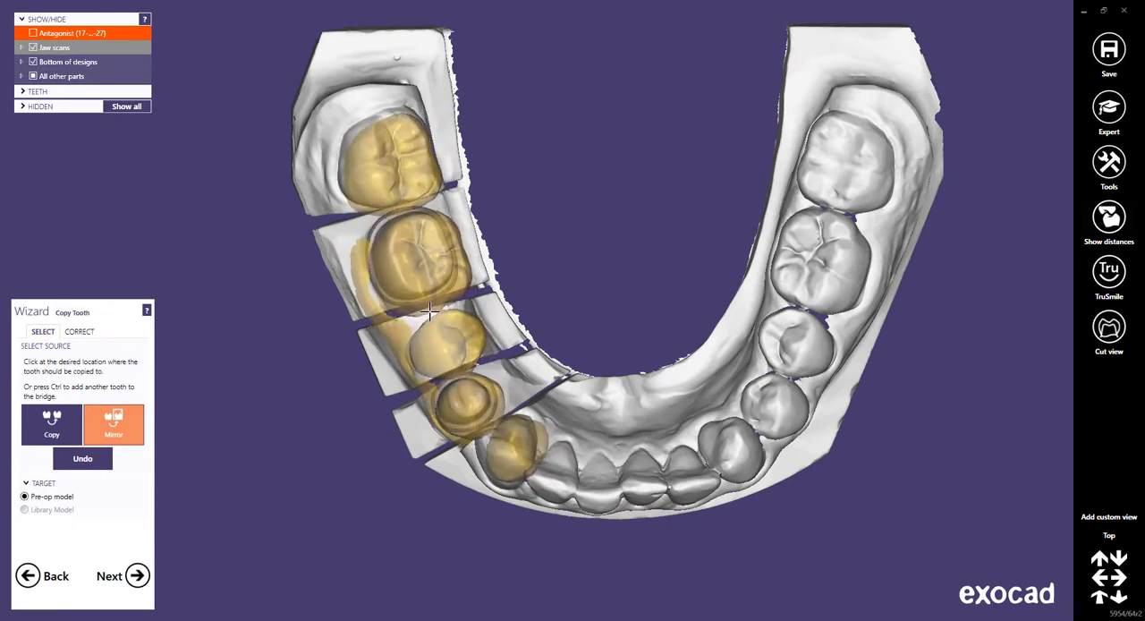
Place the mirrored bridge copy over the prepared side and assign teeth 44, 45 and 46 as its targets.
left_click(430, 311)
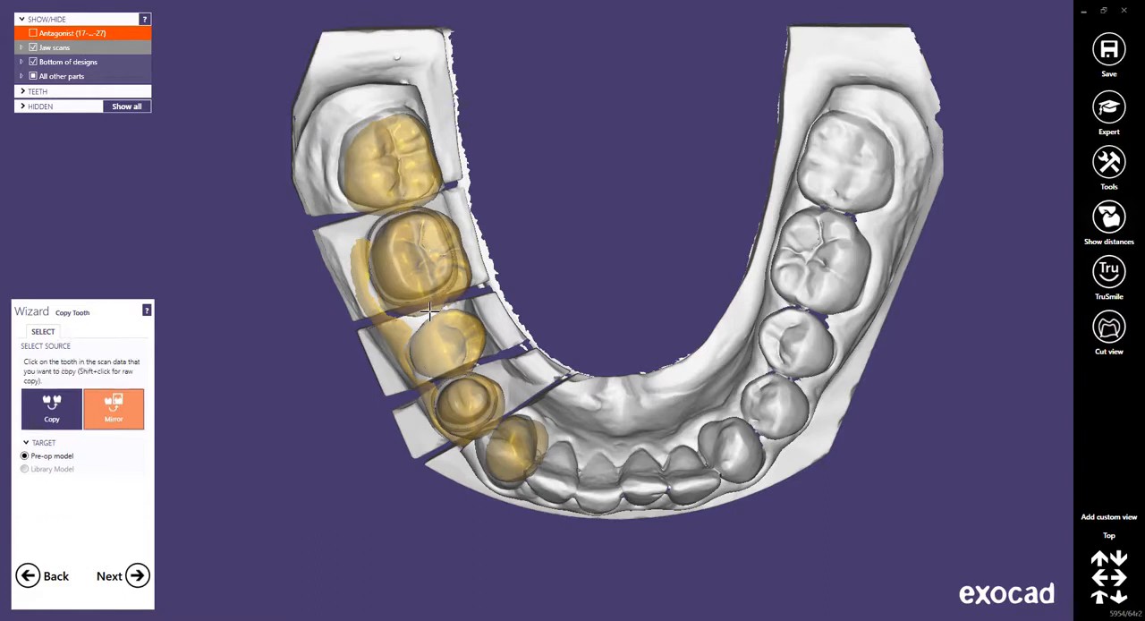
left_click(429, 311)
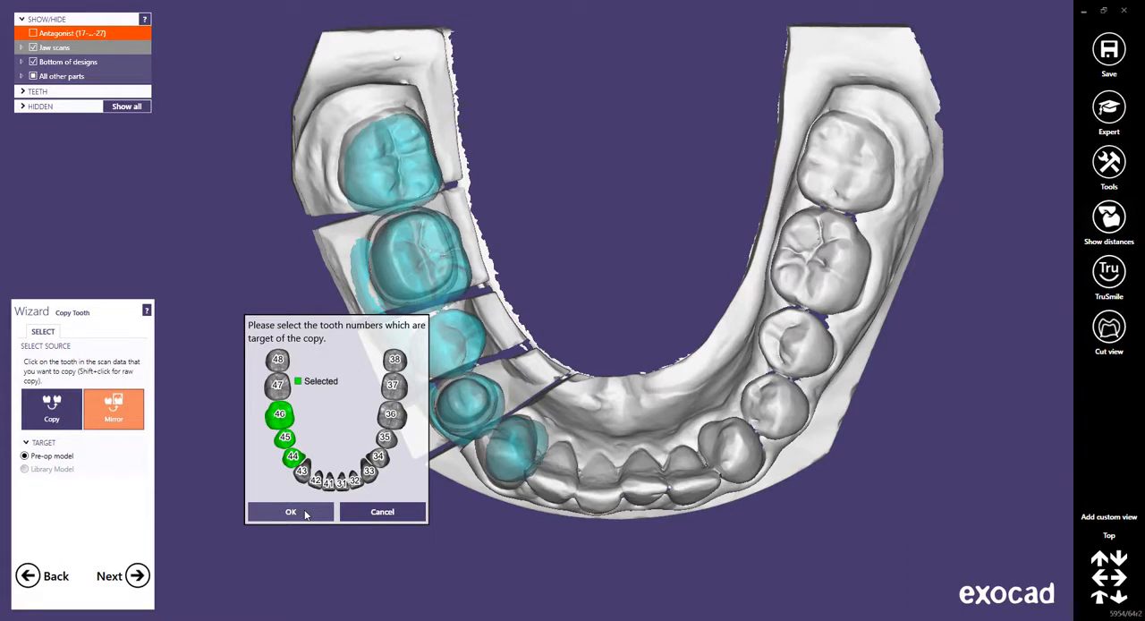
left_click(290, 512)
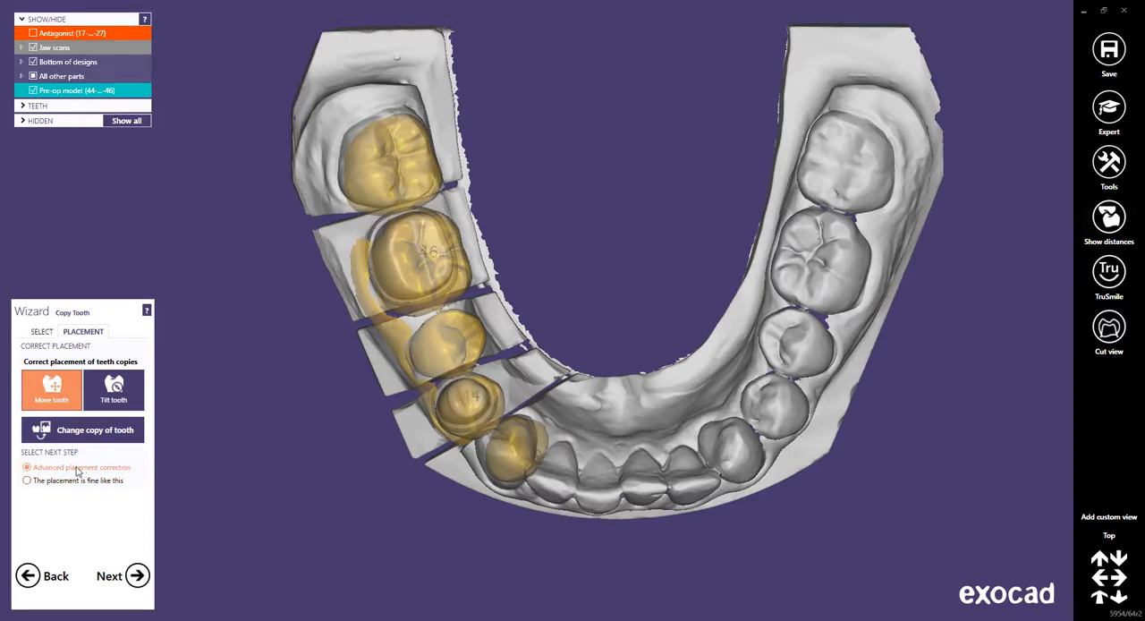
Continue to advanced placement correction and manually move the mirrored bridge copy off the prepared side, clear of the jaw.
left_click(138, 576)
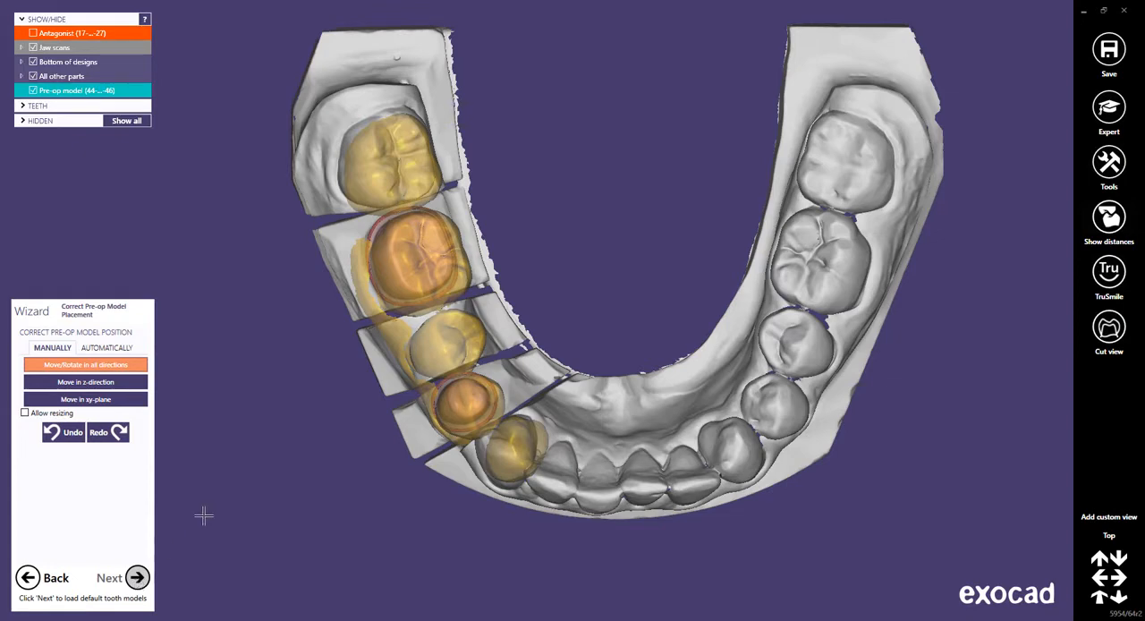
left_click_drag(448, 335, 484, 405)
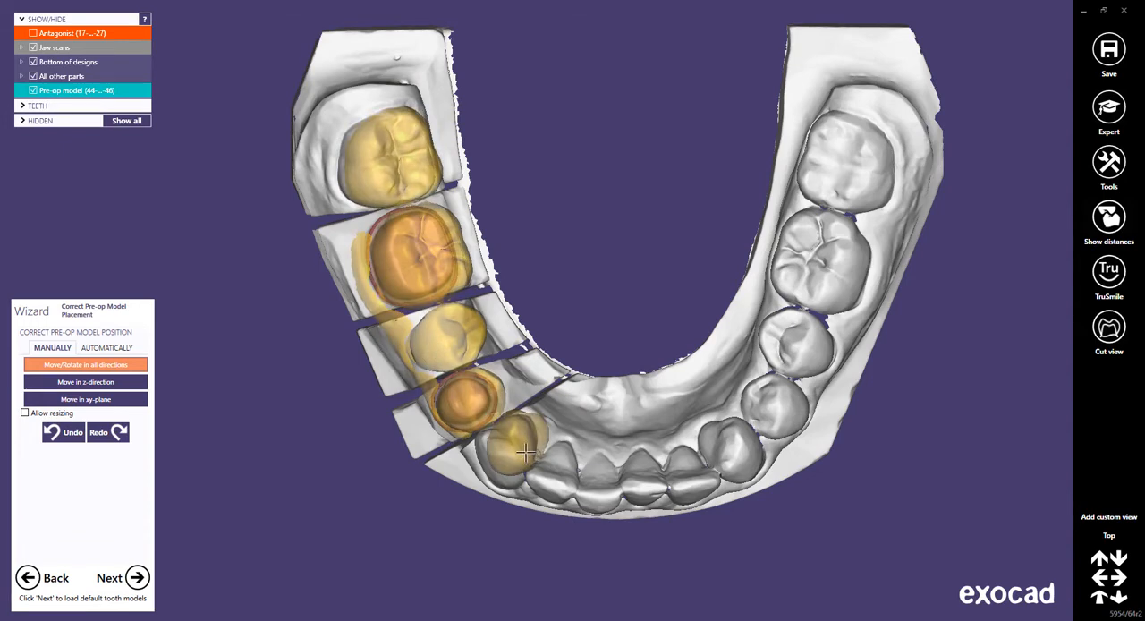
left_click_drag(531, 458, 306, 370)
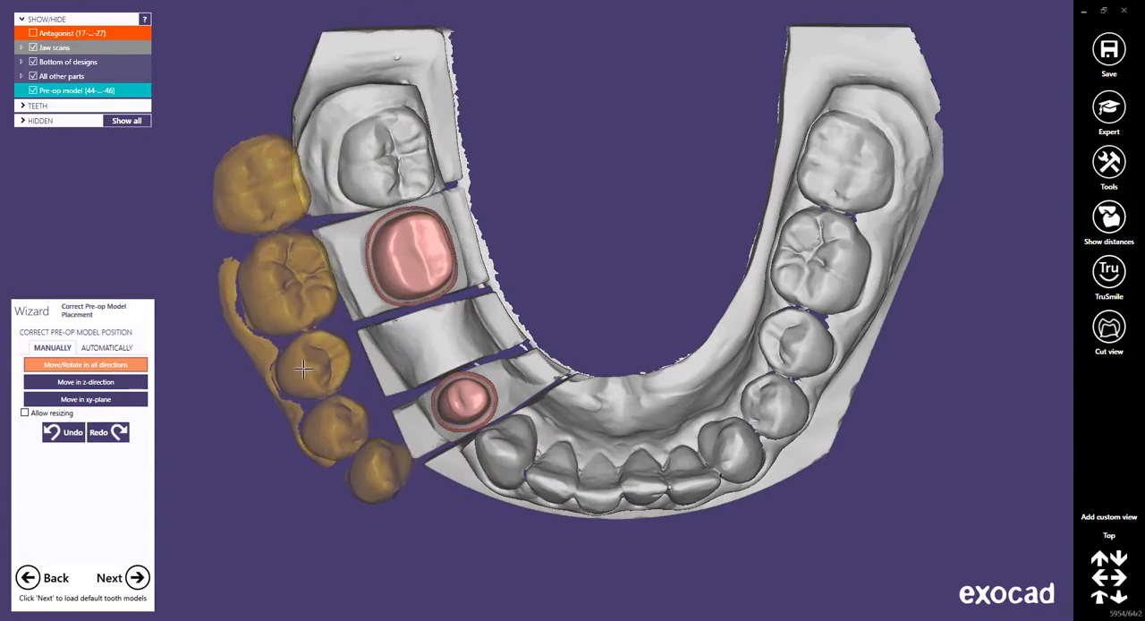
Switch to automatic positioning and set two matching point pairs between the copy's rearmost molar and molar 47 on the jaw scan.
left_click(113, 349)
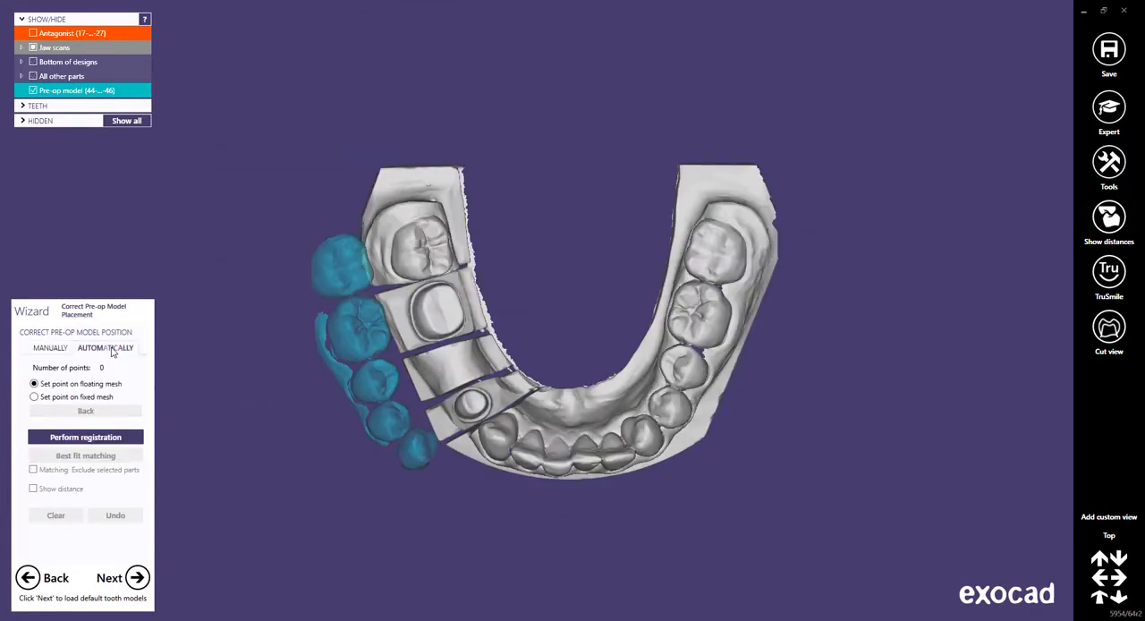
left_click(342, 248)
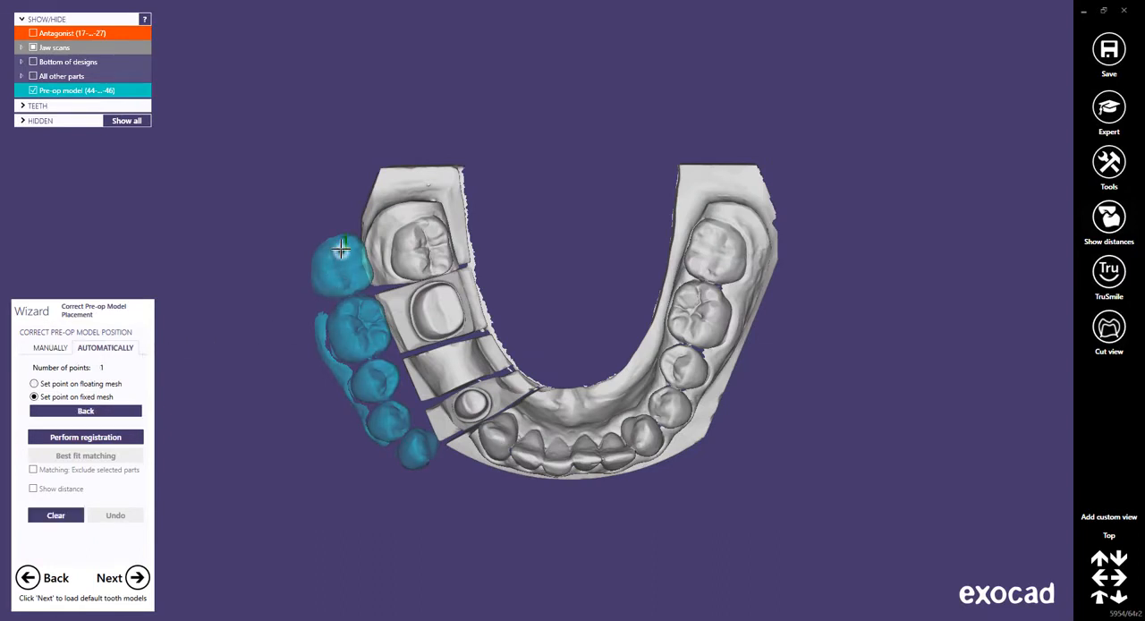
left_click(425, 231)
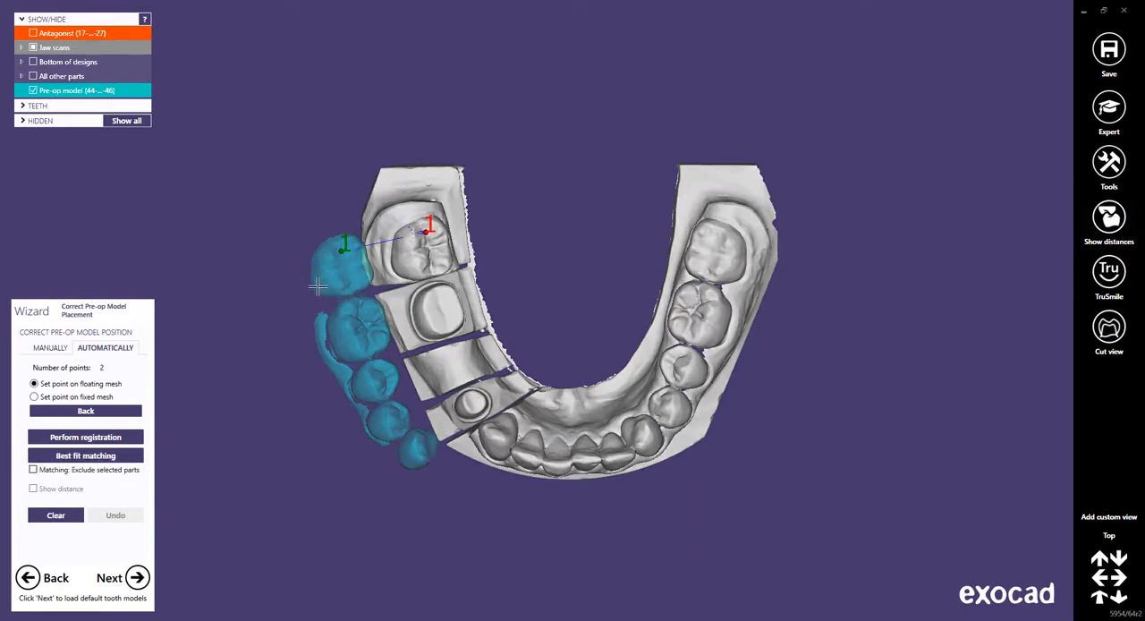
left_click(318, 285)
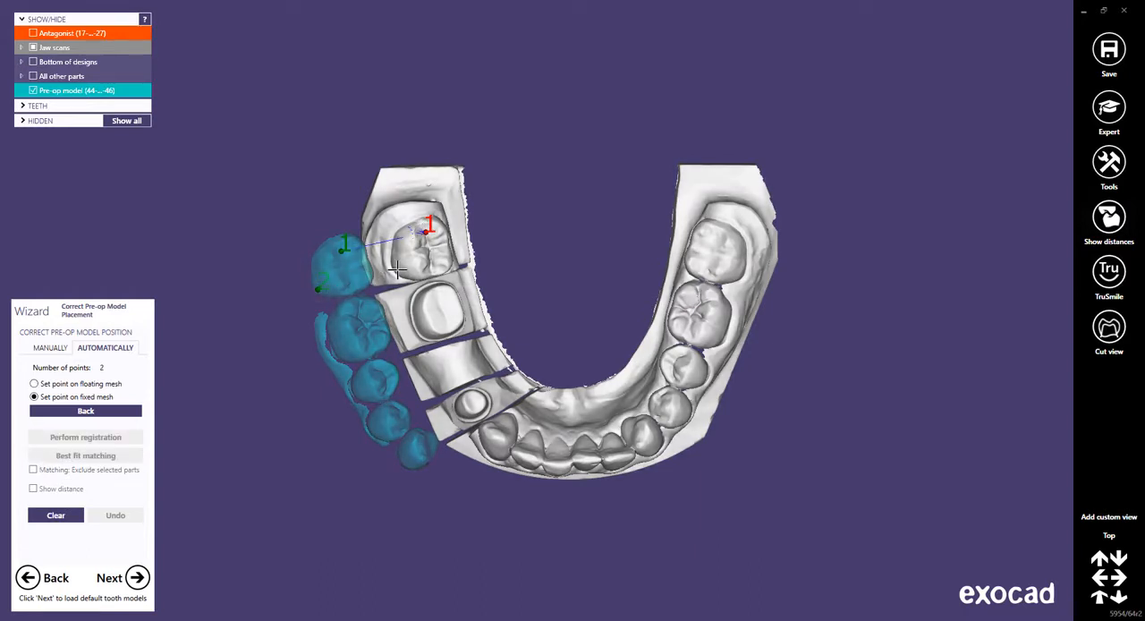
left_click(397, 269)
Set two more point pairs between the copied canine and canine 43, perform the registration, and finish this stage.
middle_click_drag(499, 447, 500, 322)
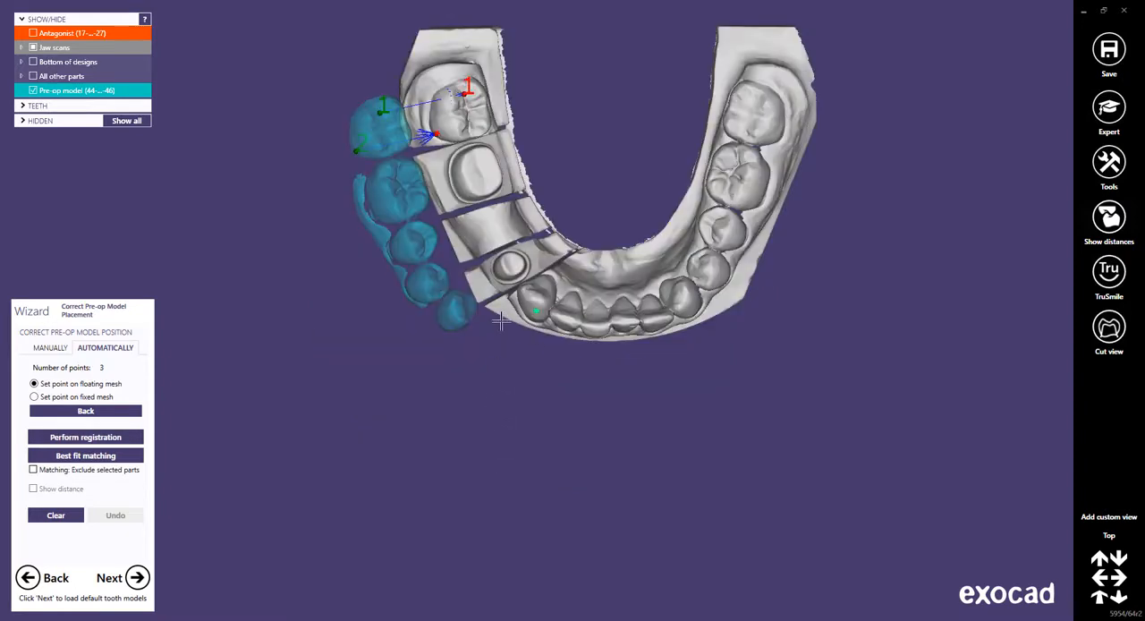
right_click_drag(500, 322, 498, 313)
scroll(498, 313, "up", 3)
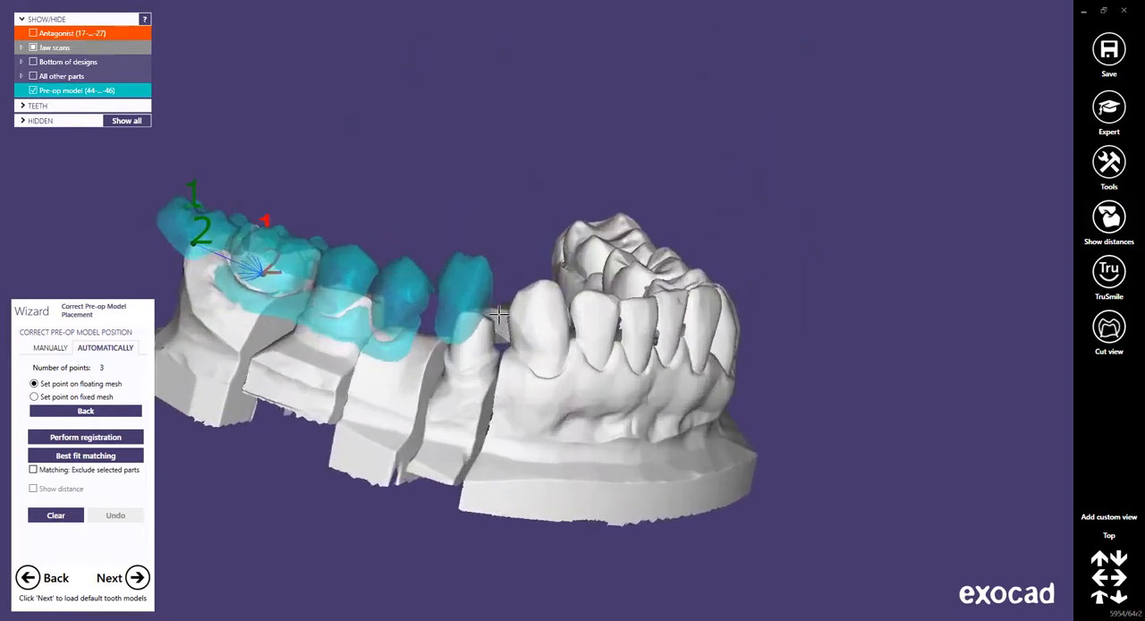
scroll(499, 313, "up", 3)
left_click(477, 250)
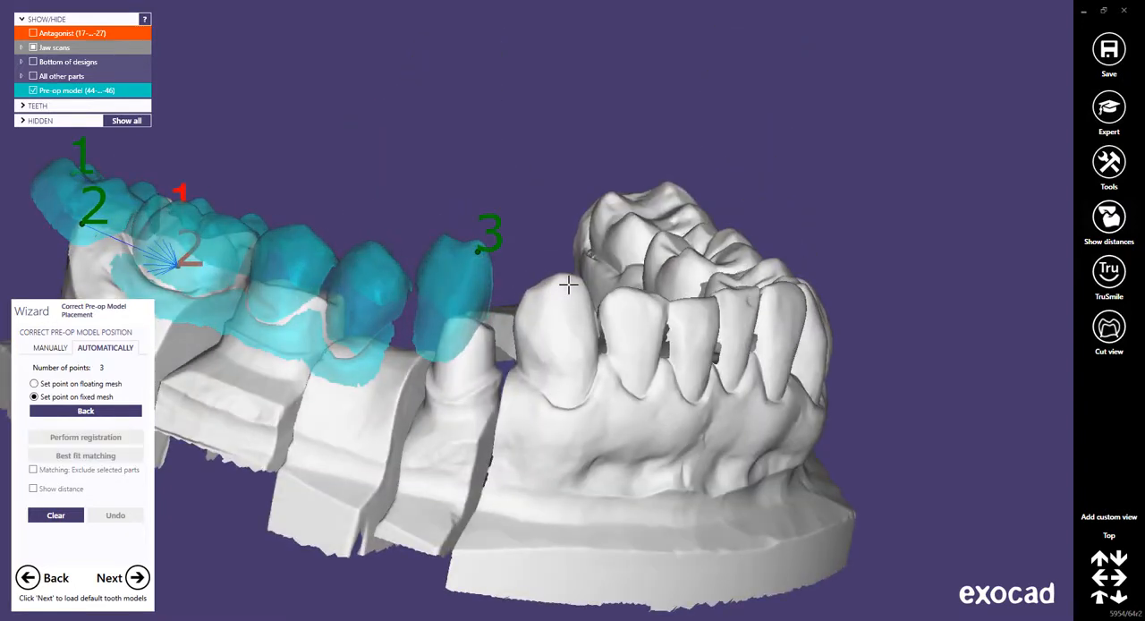
left_click(568, 284)
left_click(432, 343)
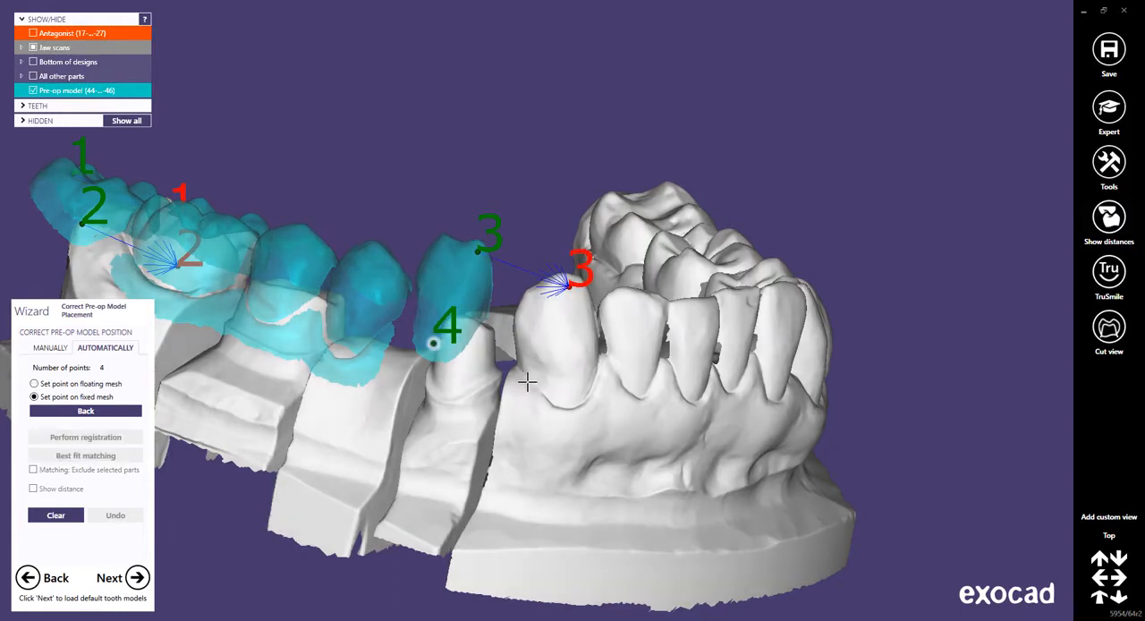
left_click(562, 383)
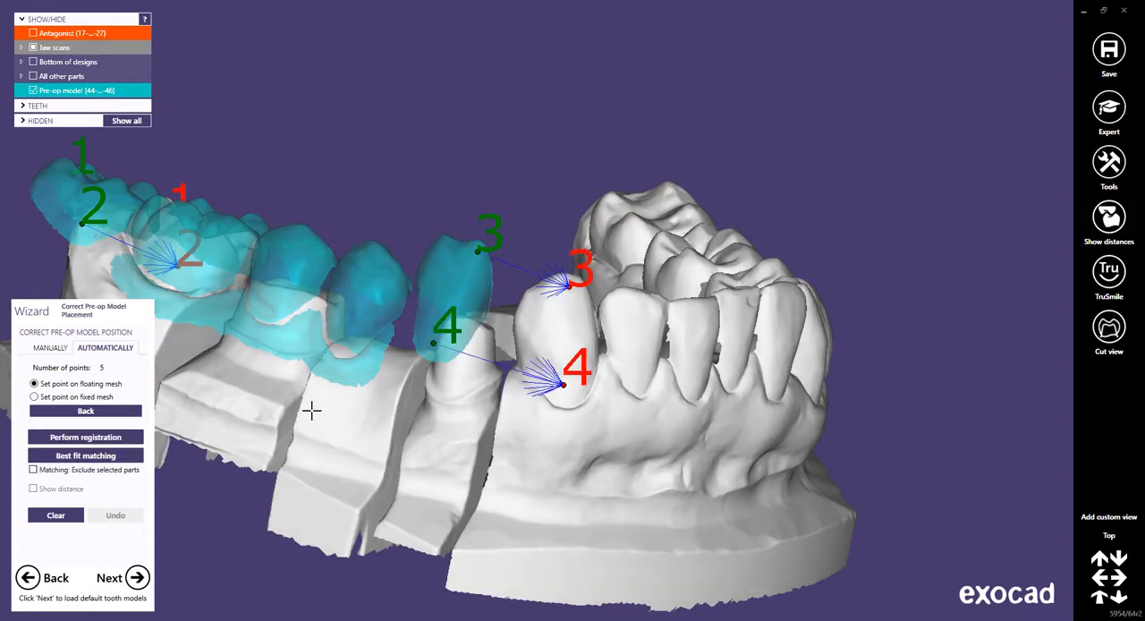
left_click(121, 437)
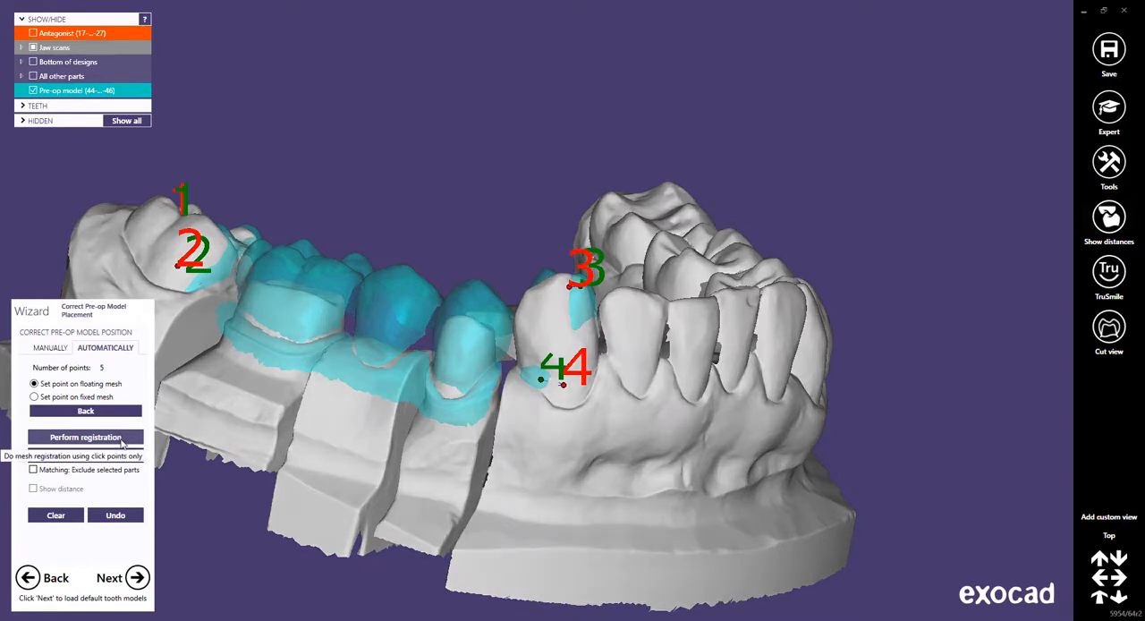
left_click(138, 577)
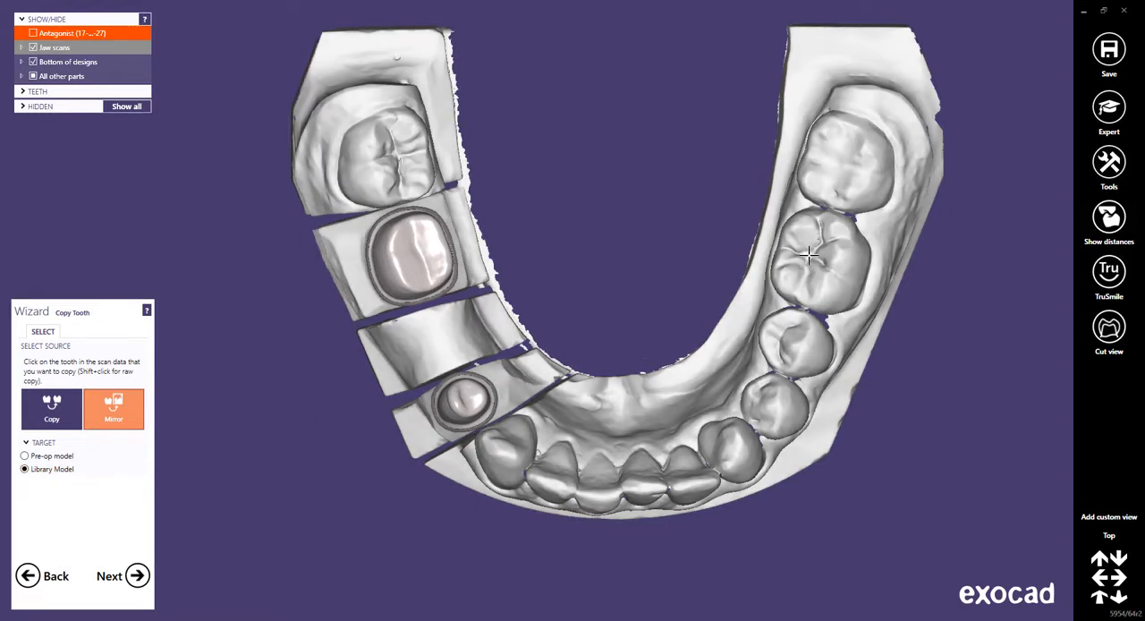
Select molar 36 as the source for a mirrored copy targeting the library model, and open its margin definition.
left_click(807, 256)
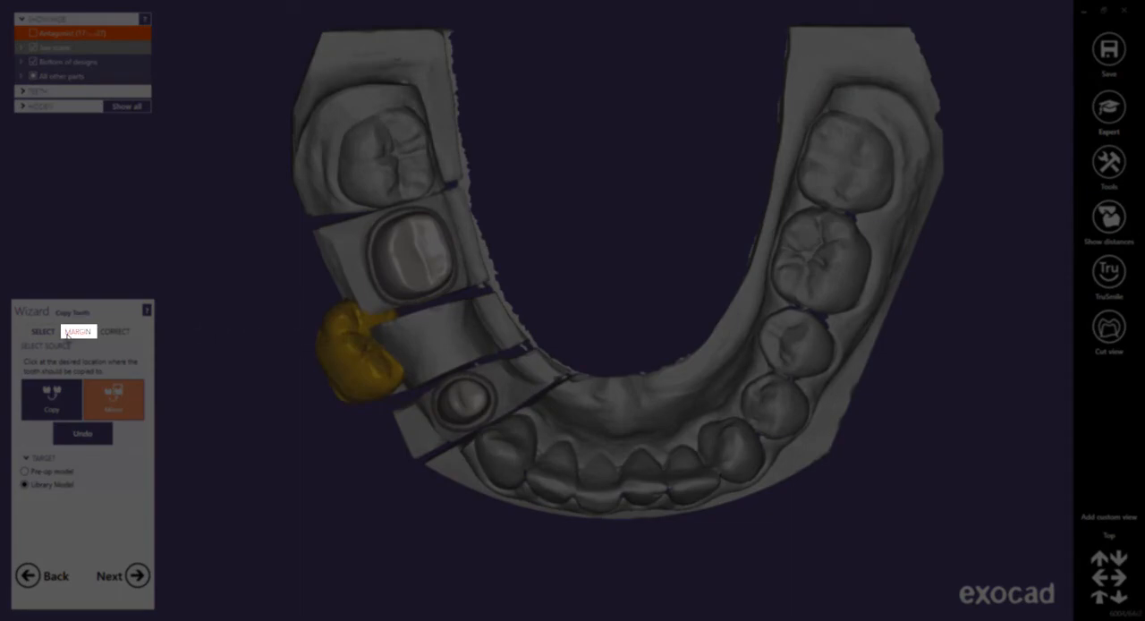
left_click(70, 333)
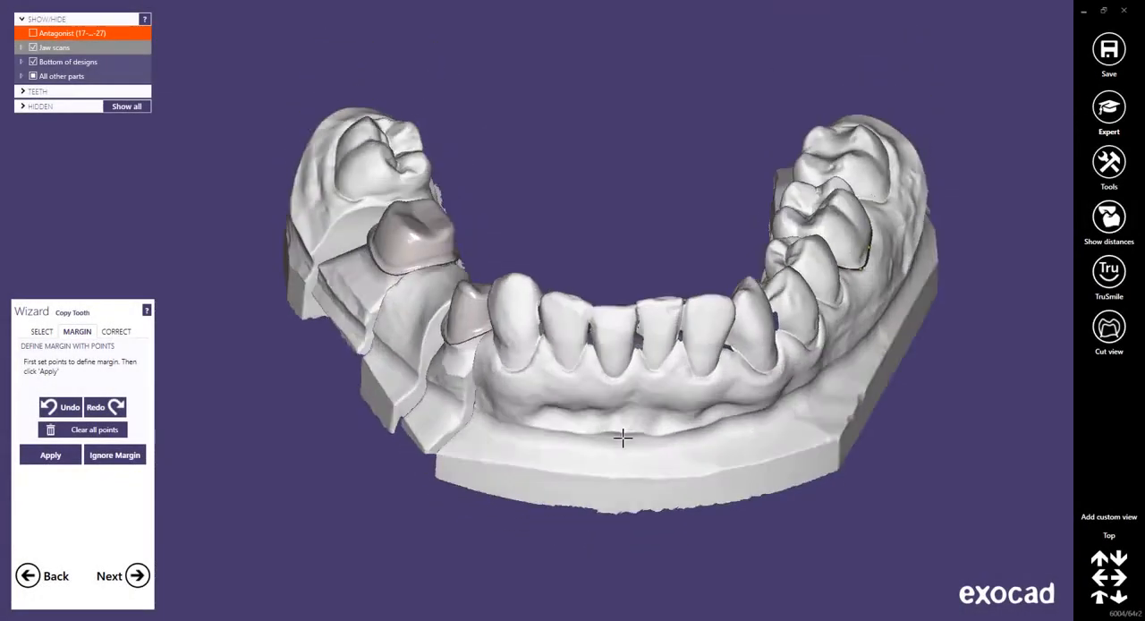
Try moving three buccal margin points of molar 36 down onto the gingiva, and undo the changes.
middle_click(848, 267)
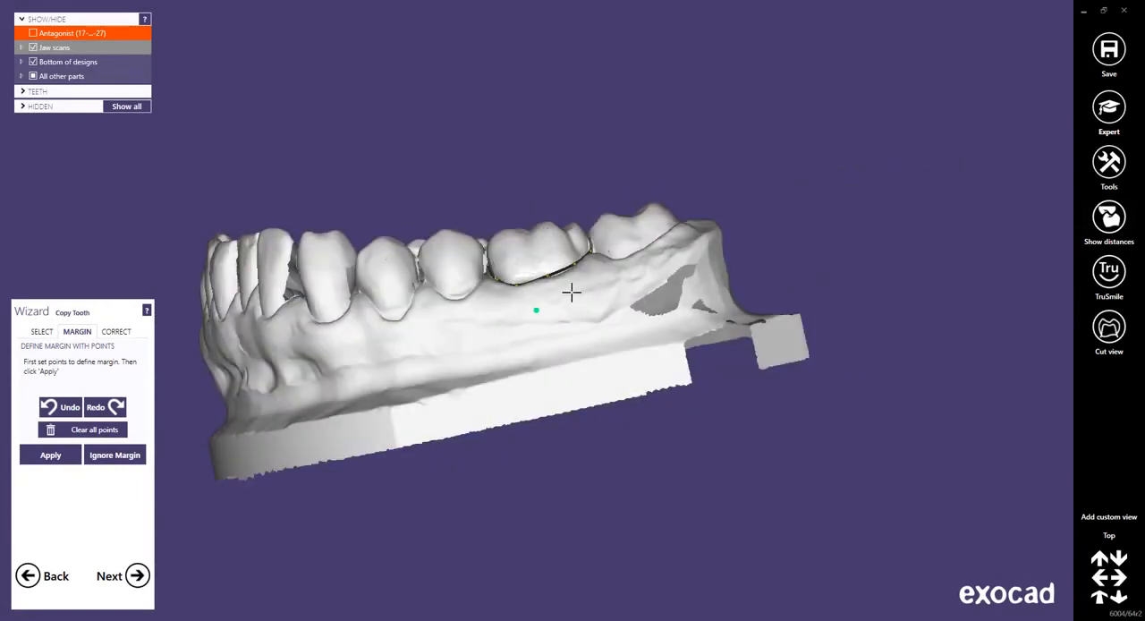
scroll(547, 289, "up", 6)
right_click_drag(562, 265, 562, 263)
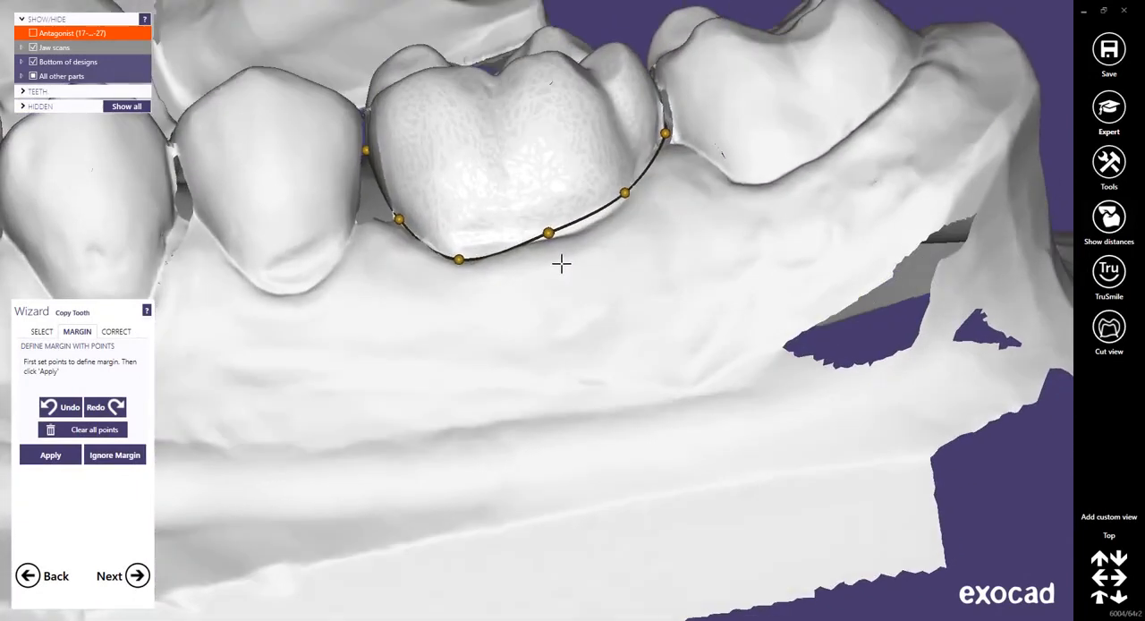
scroll(532, 247, "up", 3)
middle_click_drag(499, 304, 505, 381)
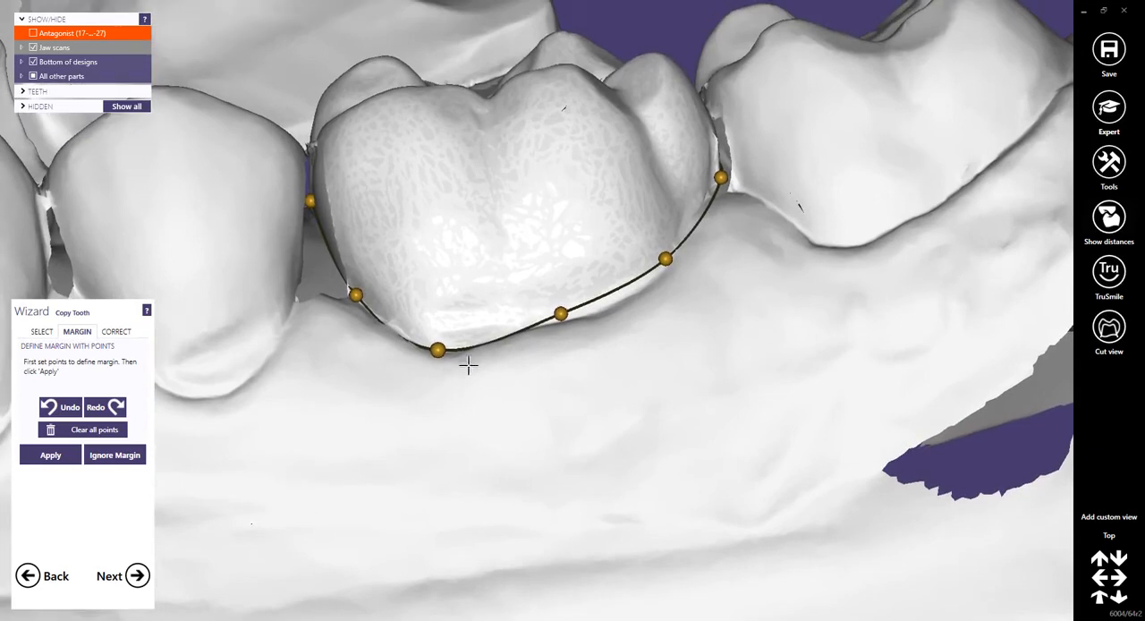
left_click_drag(441, 346, 451, 417)
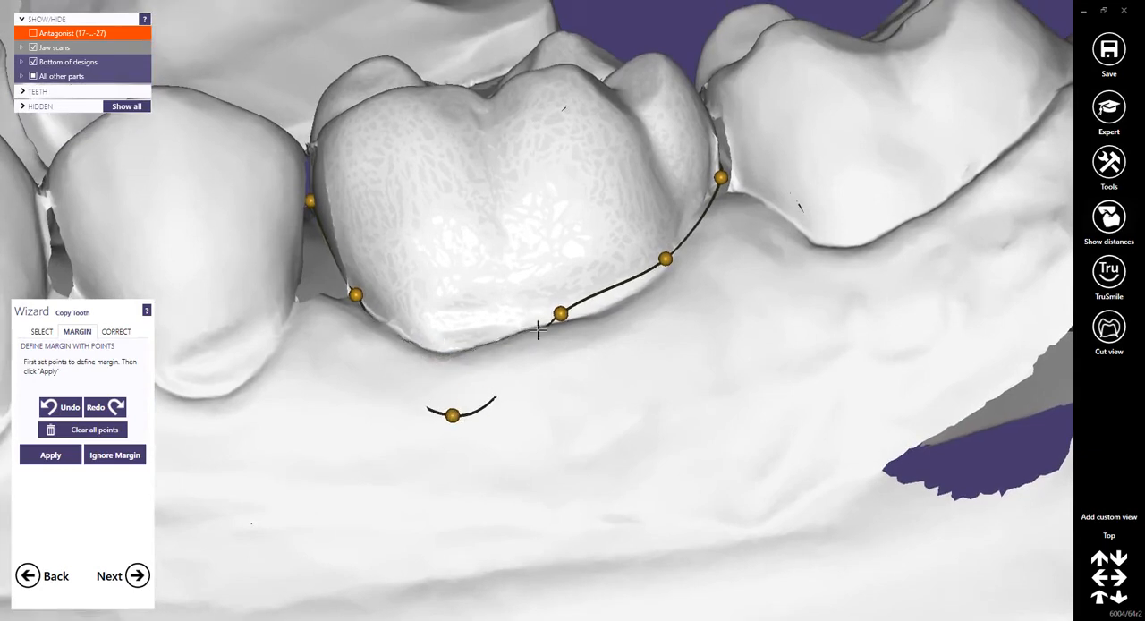
left_click_drag(560, 312, 598, 390)
left_click_drag(665, 259, 719, 331)
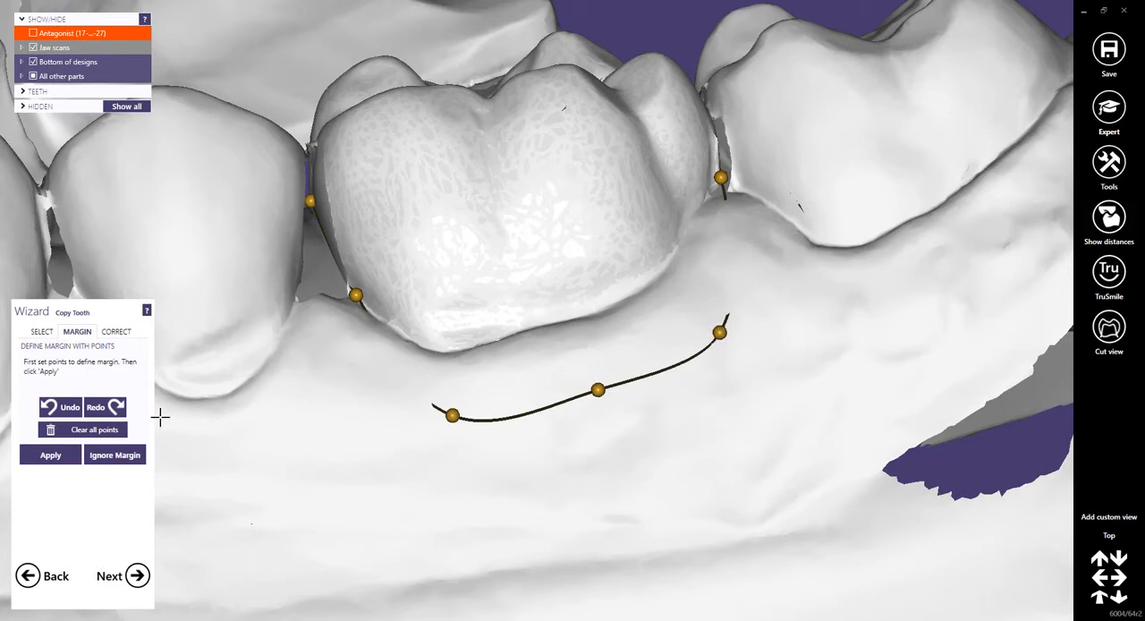
left_click(72, 407)
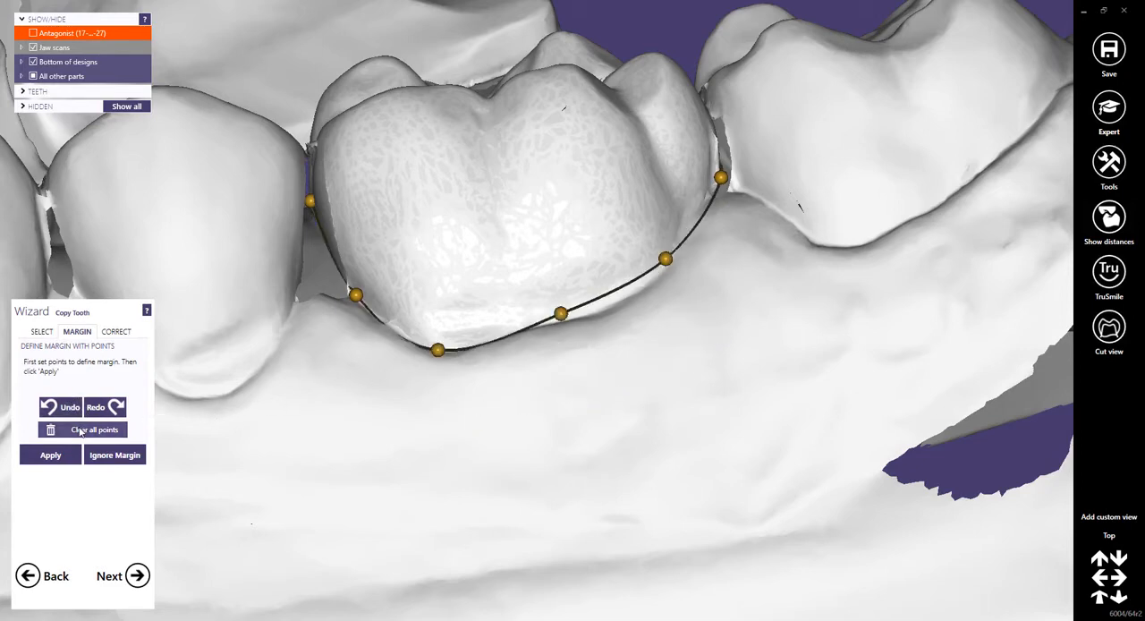
Clear all margin points of molar 36 and try redrawing the margin with five points along the buccal gum line.
left_click(79, 431)
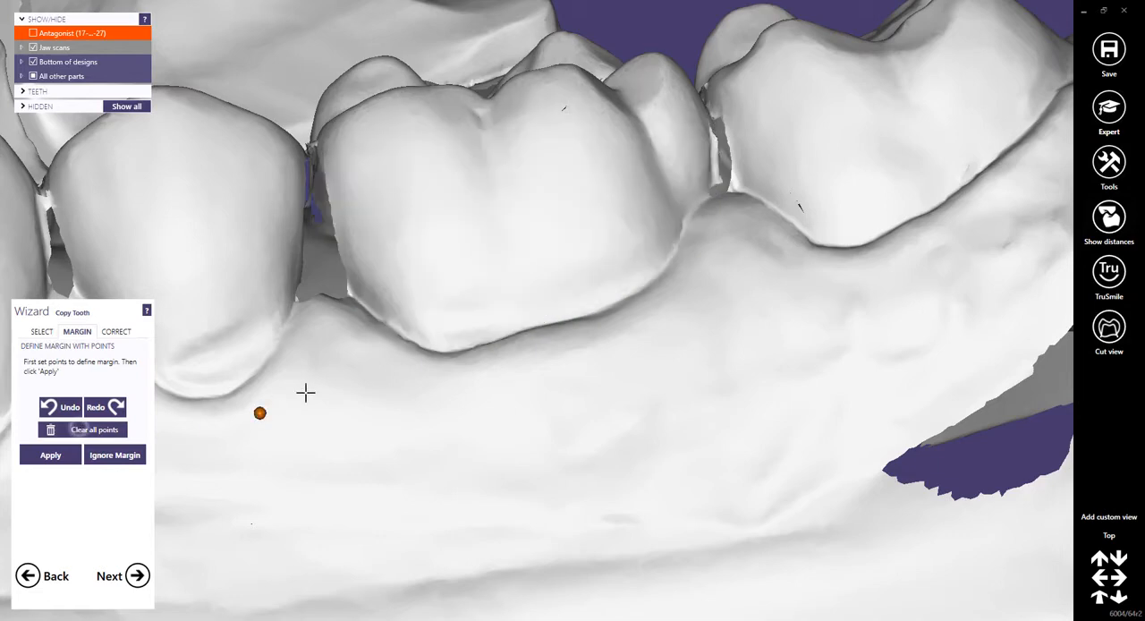
left_click(379, 318)
left_click(450, 353)
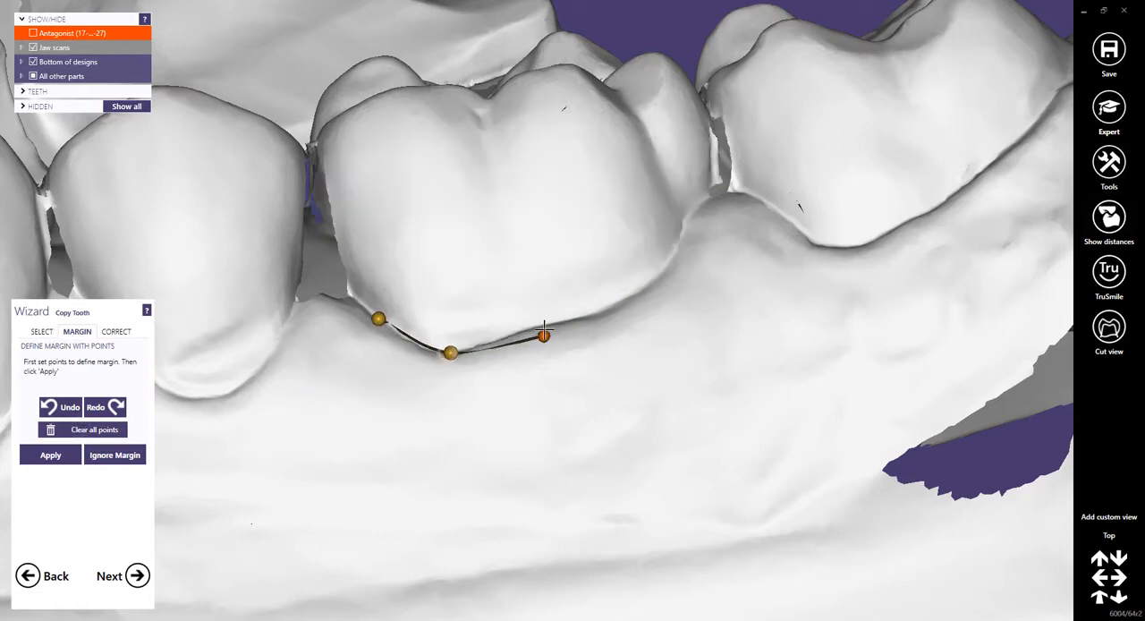
left_click(548, 327)
left_click(649, 293)
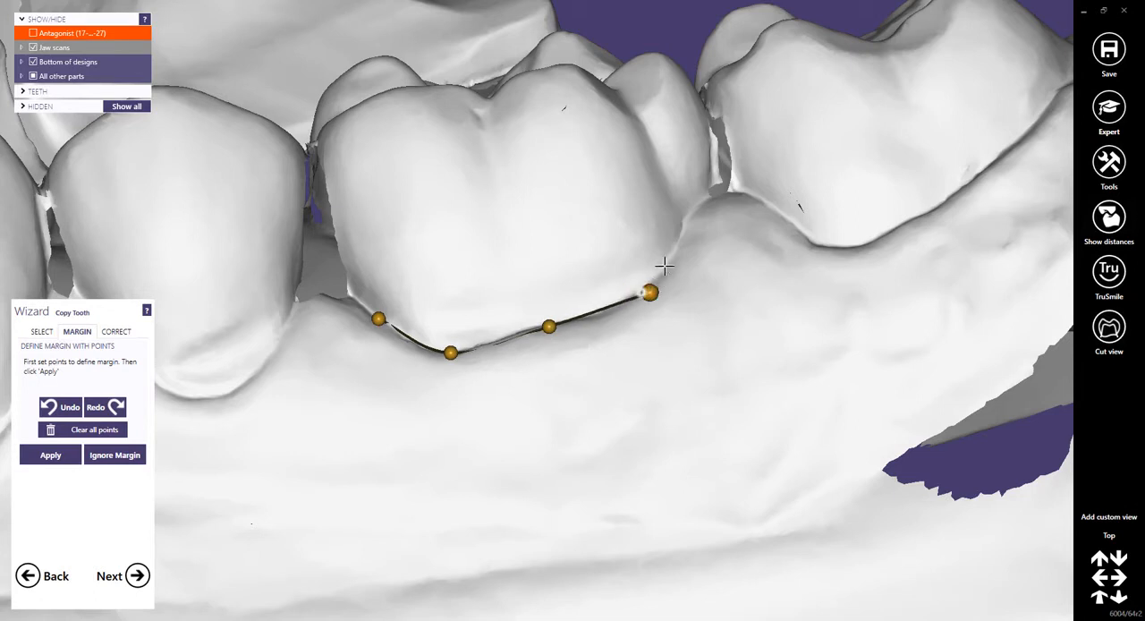
left_click(693, 214)
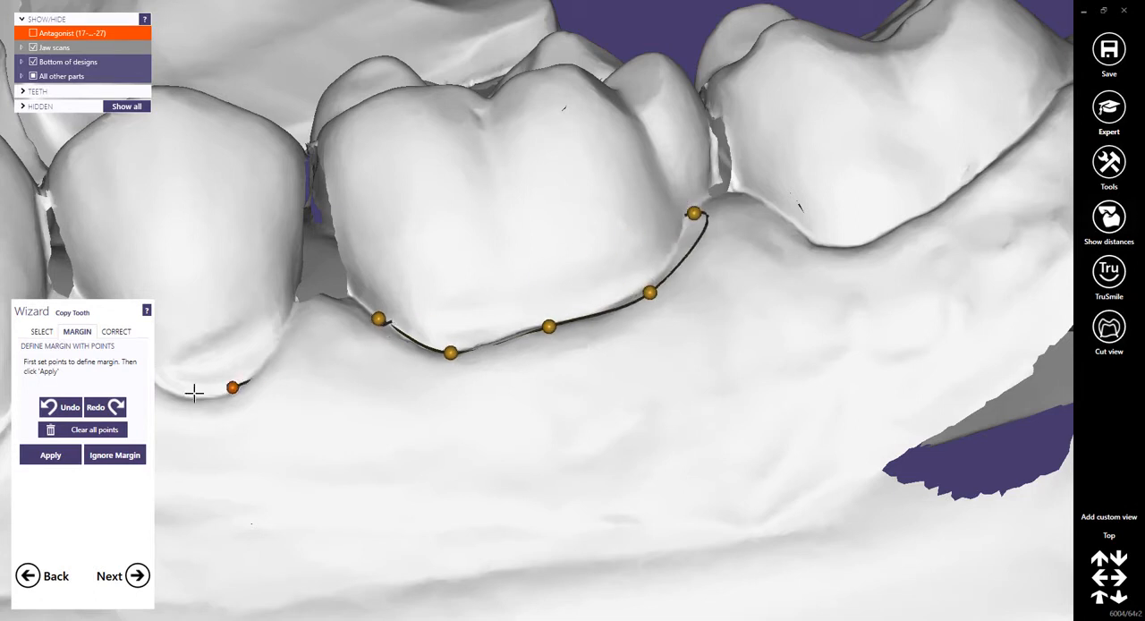
Undo the hand-placed margin points and the clearing to restore the detected margin of molar 36.
left_click(71, 407)
left_click(72, 407)
left_click(71, 406)
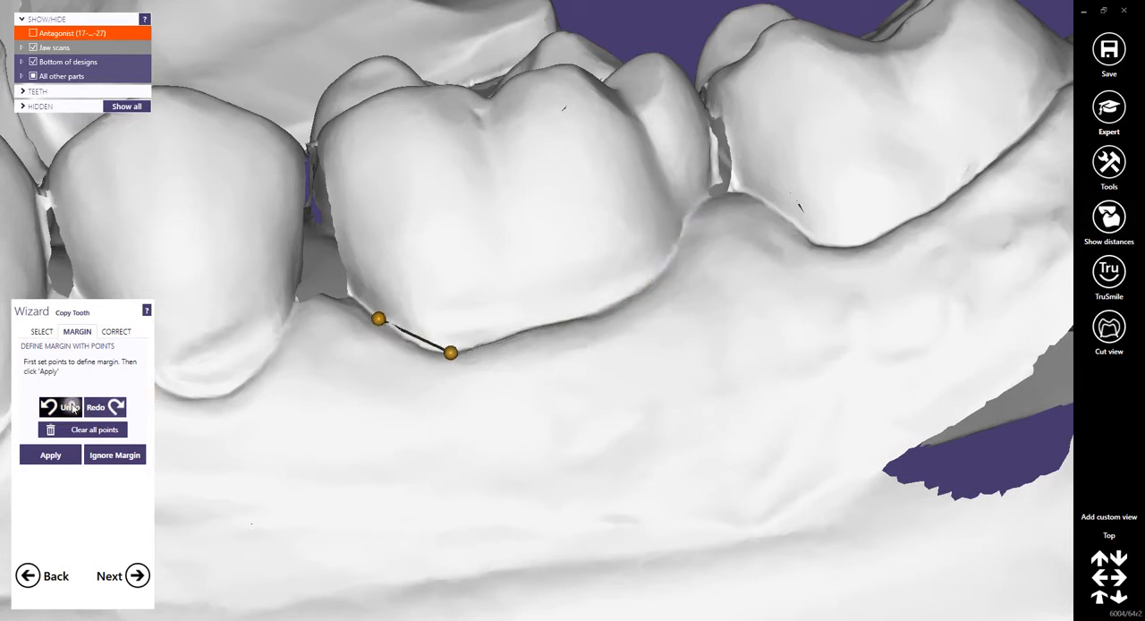
left_click(72, 406)
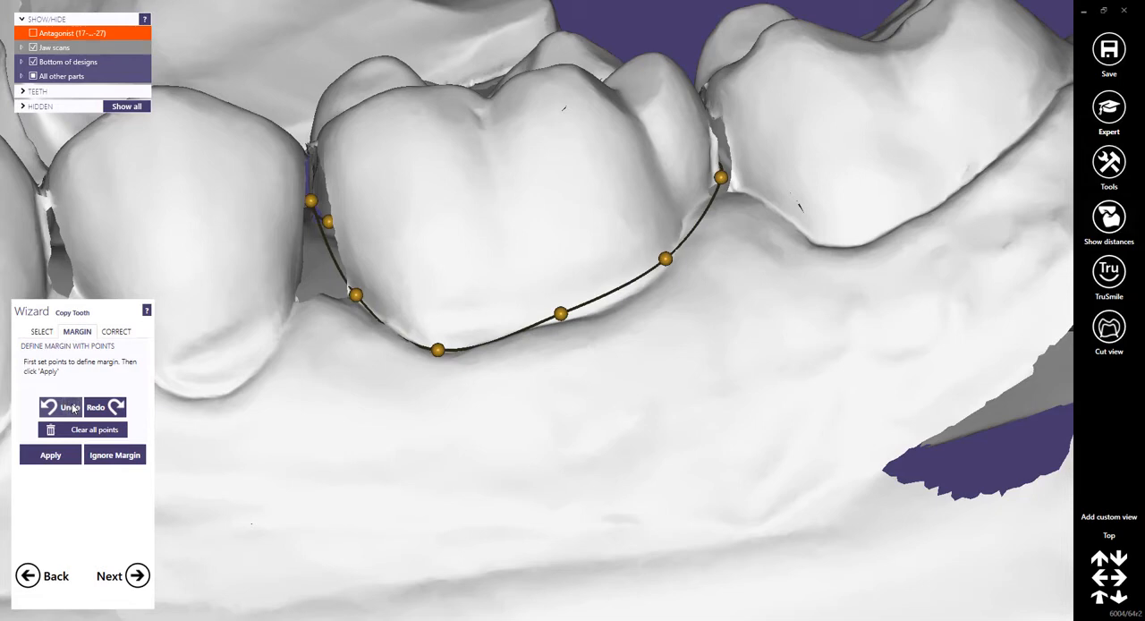
Apply the detected margin of molar 36 and place its mirrored copy over preparation 46.
left_click(1108, 537)
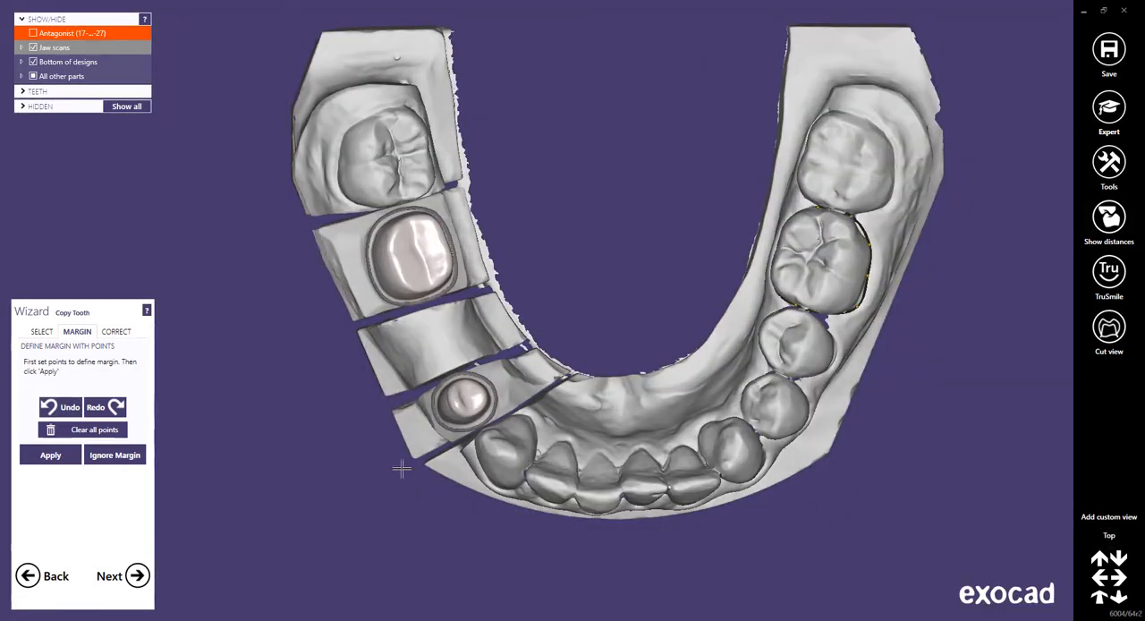
left_click(66, 456)
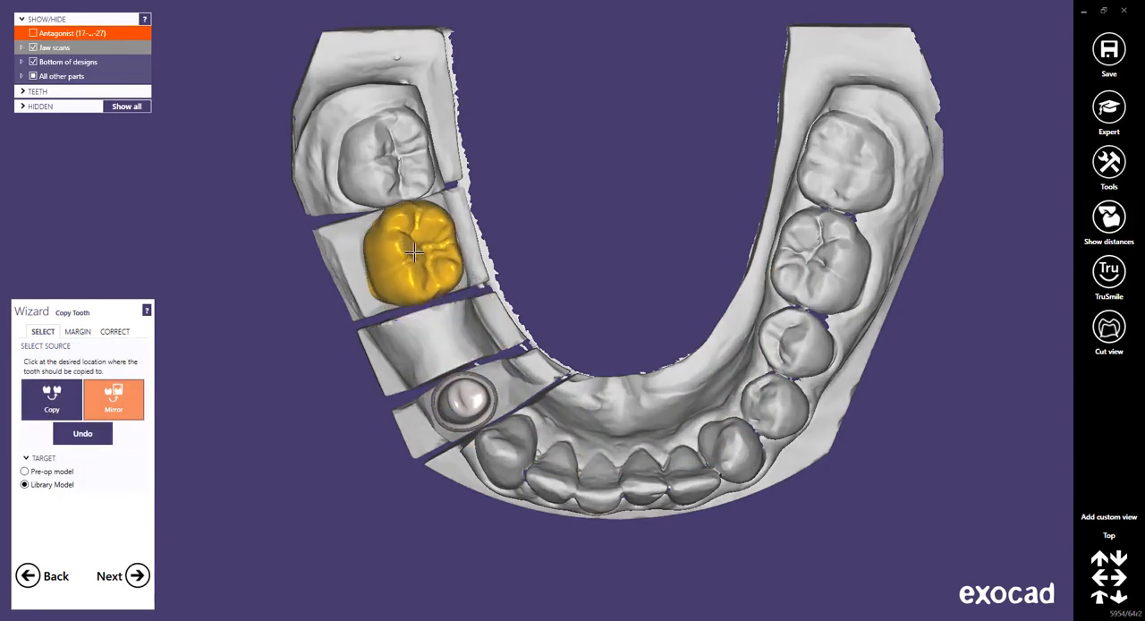
left_click(416, 256)
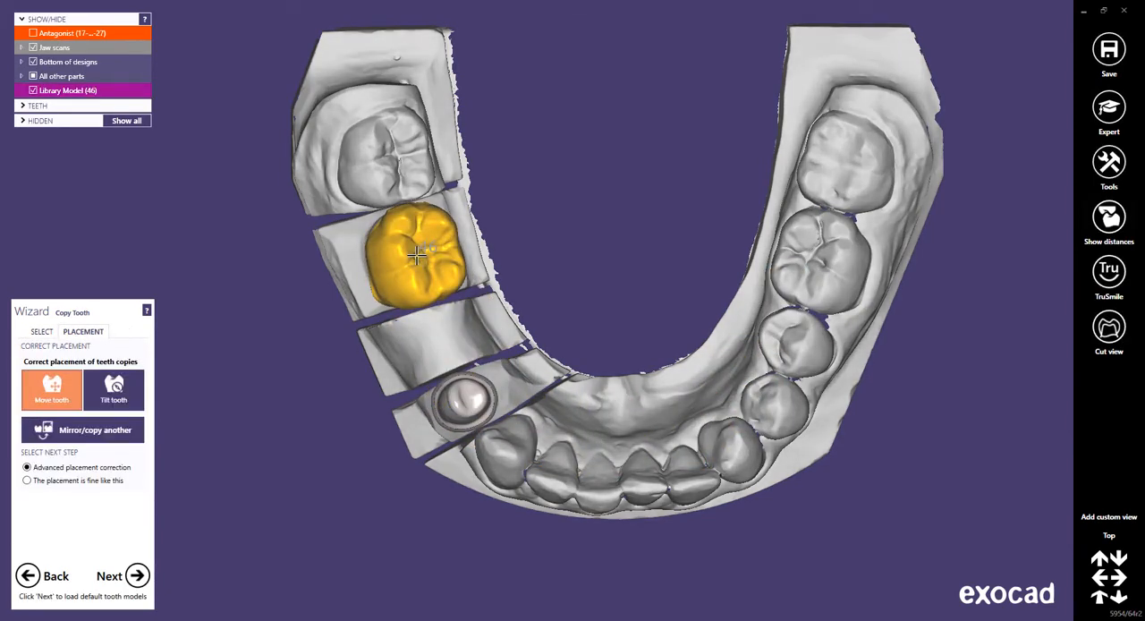
Mirror premolar 35 as another library model copy, place it in the gap, and assign tooth 45 as its target.
left_click(80, 433)
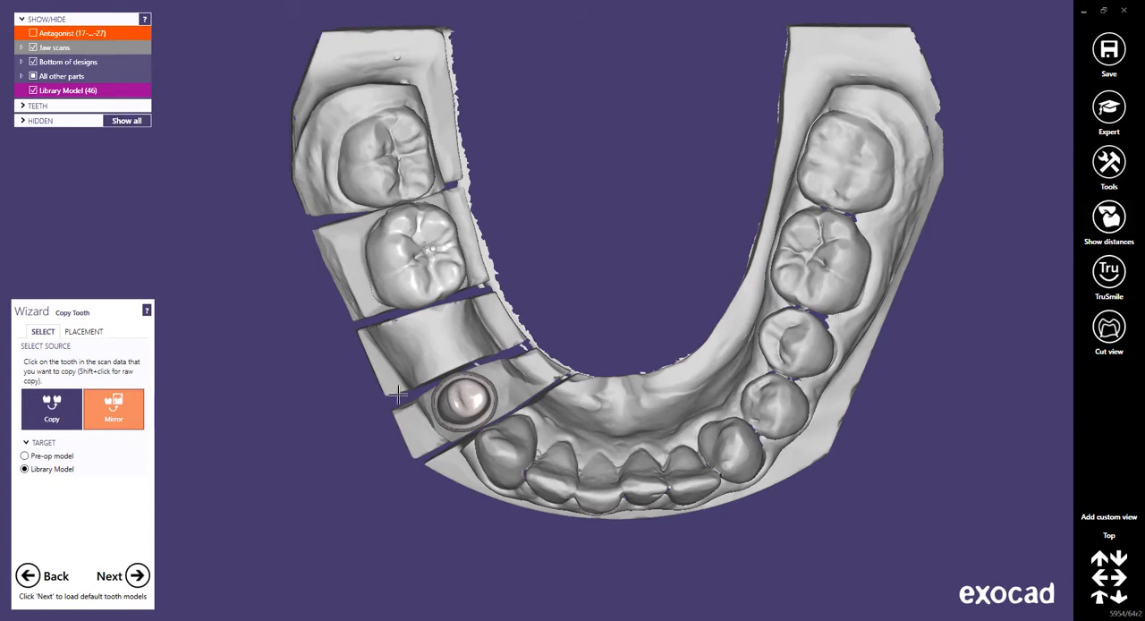
left_click(788, 339)
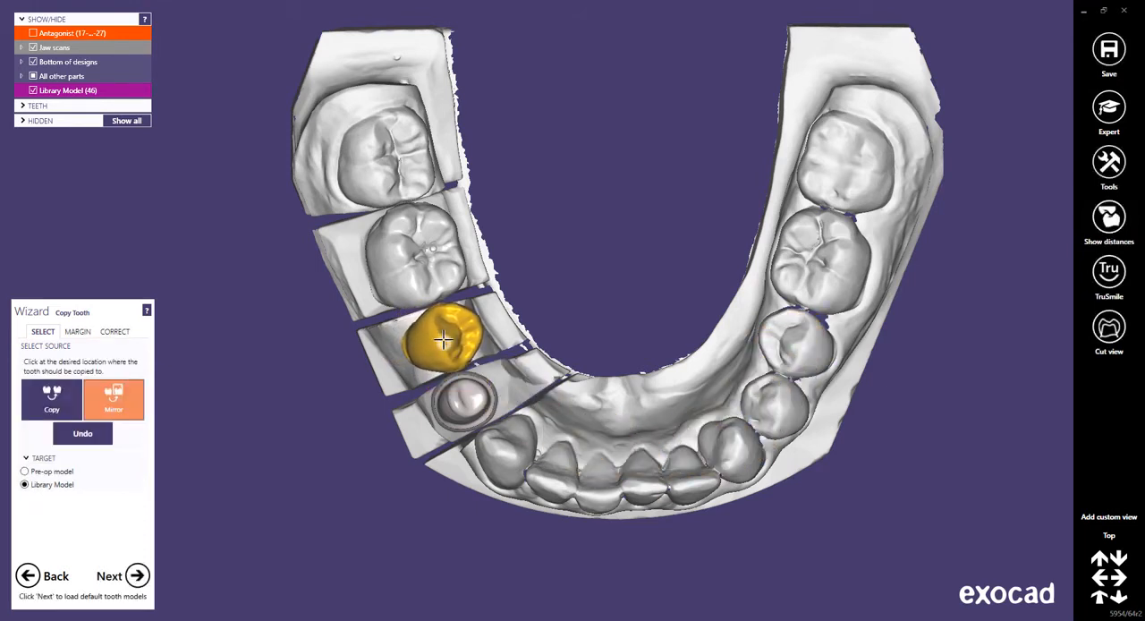
left_click(444, 338)
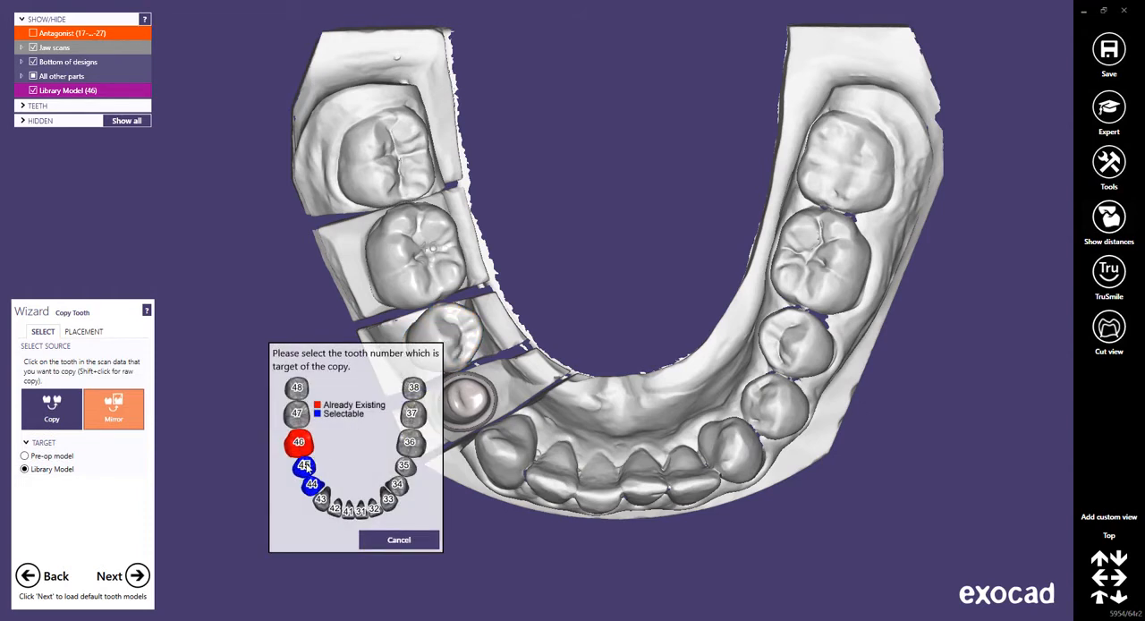
left_click(305, 465)
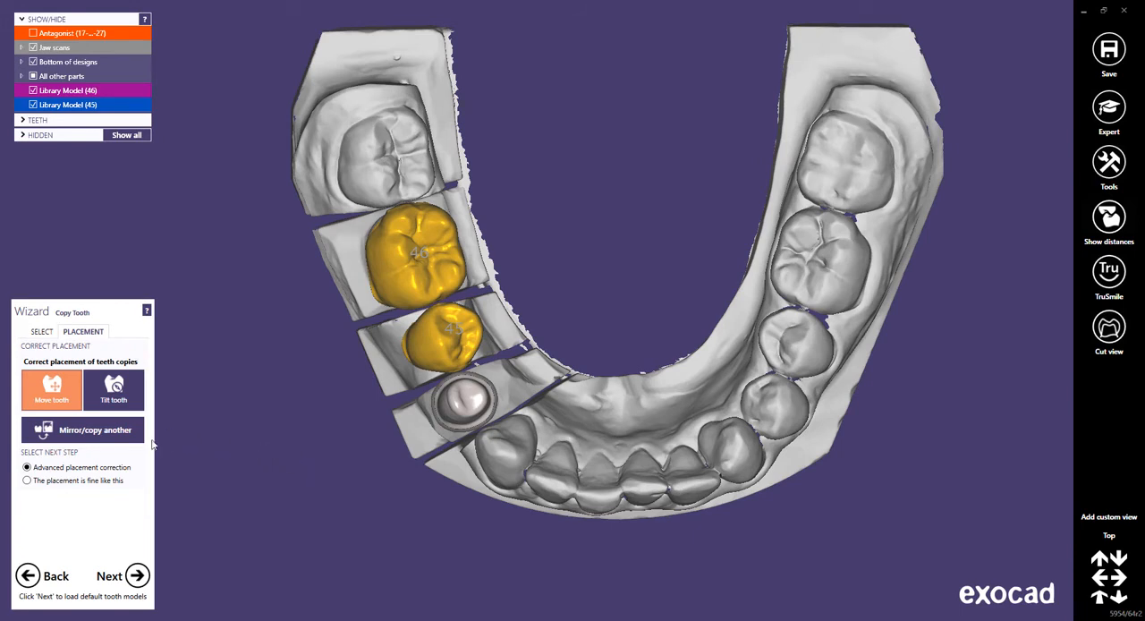
Mirror premolar 34 as another library model copy and place it over preparation 44.
left_click(85, 431)
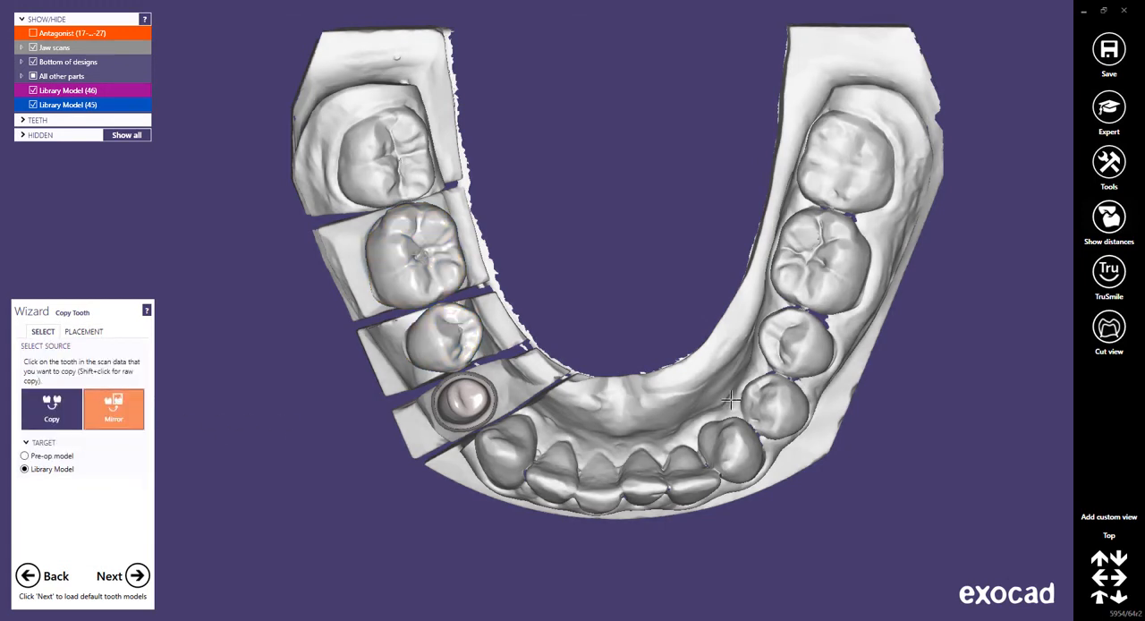
left_click(769, 404)
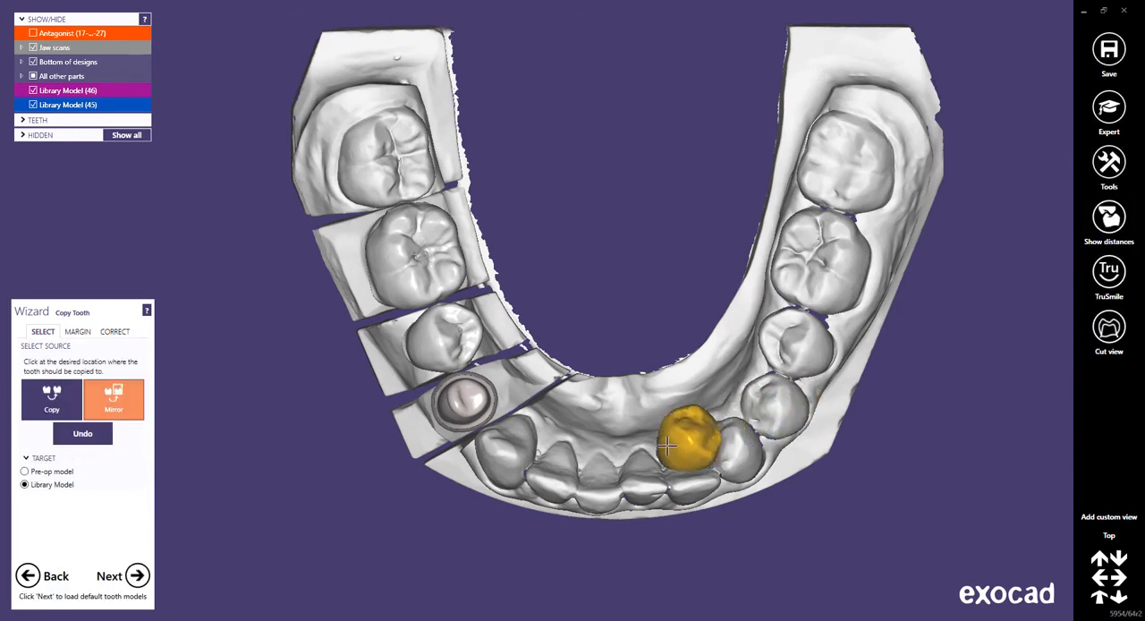
left_click(465, 402)
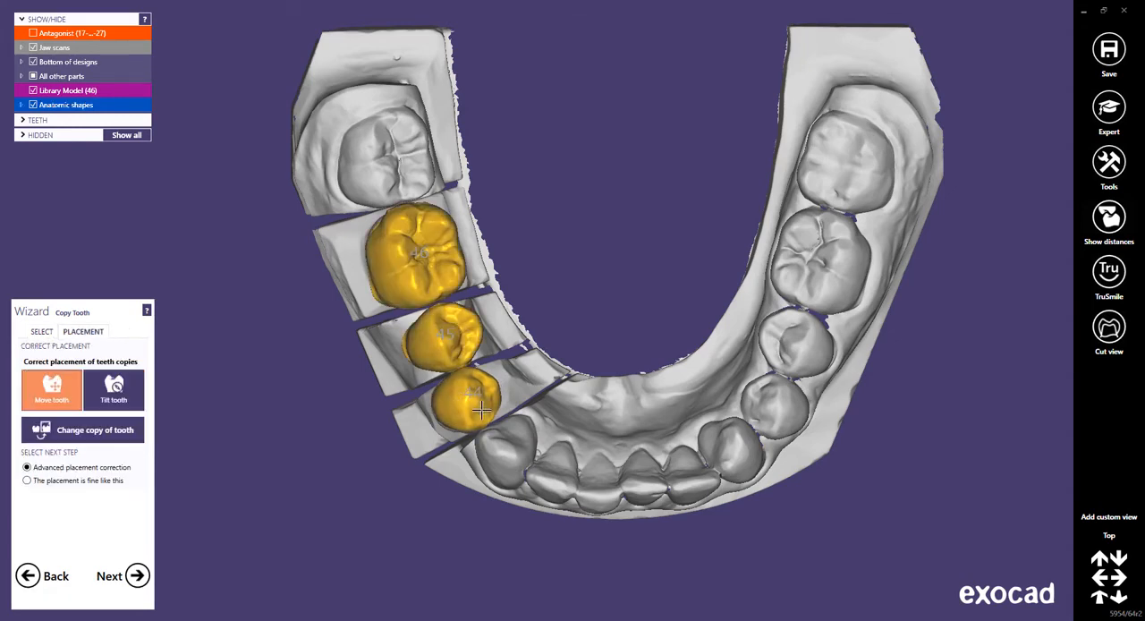
Raise the tooth copy on 46 slightly and lower the copies on 45 and 44 toward the gum line, judged from the buccal side.
middle_click(422, 347)
right_click_drag(474, 501, 702, 377)
middle_click_drag(526, 400, 644, 360)
scroll(647, 332, "up", 5)
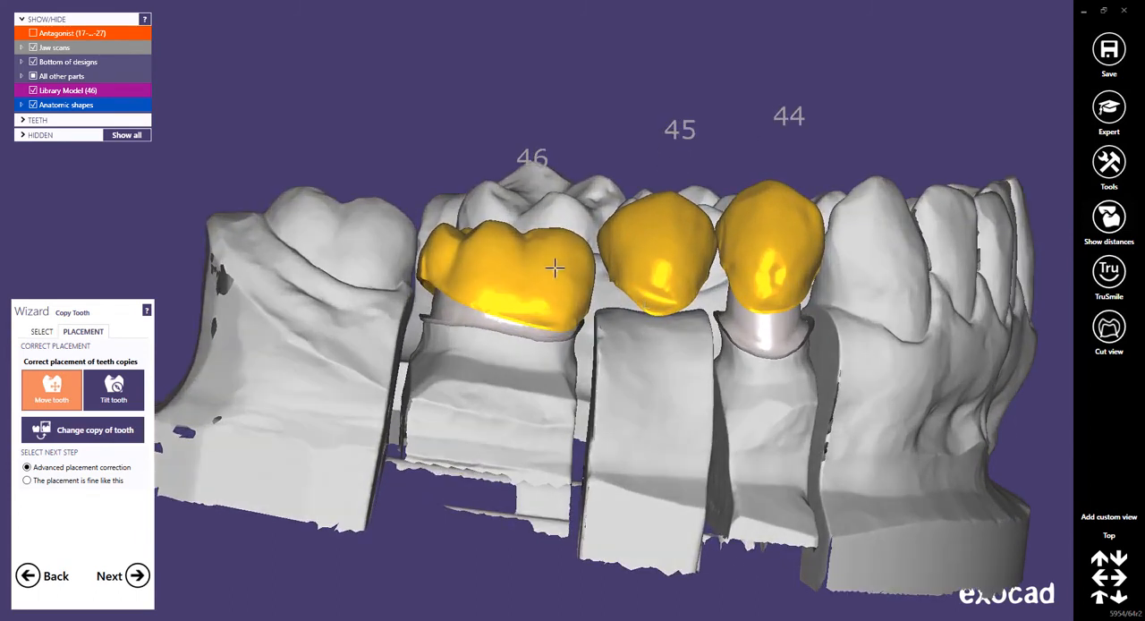
mouse_move(554, 265)
left_mouse_down()
mouse_move(567, 248)
mouse_move(549, 254)
mouse_move(557, 258)
left_mouse_up()
left_click_drag(641, 248, 644, 263)
left_click_drag(746, 247, 751, 268)
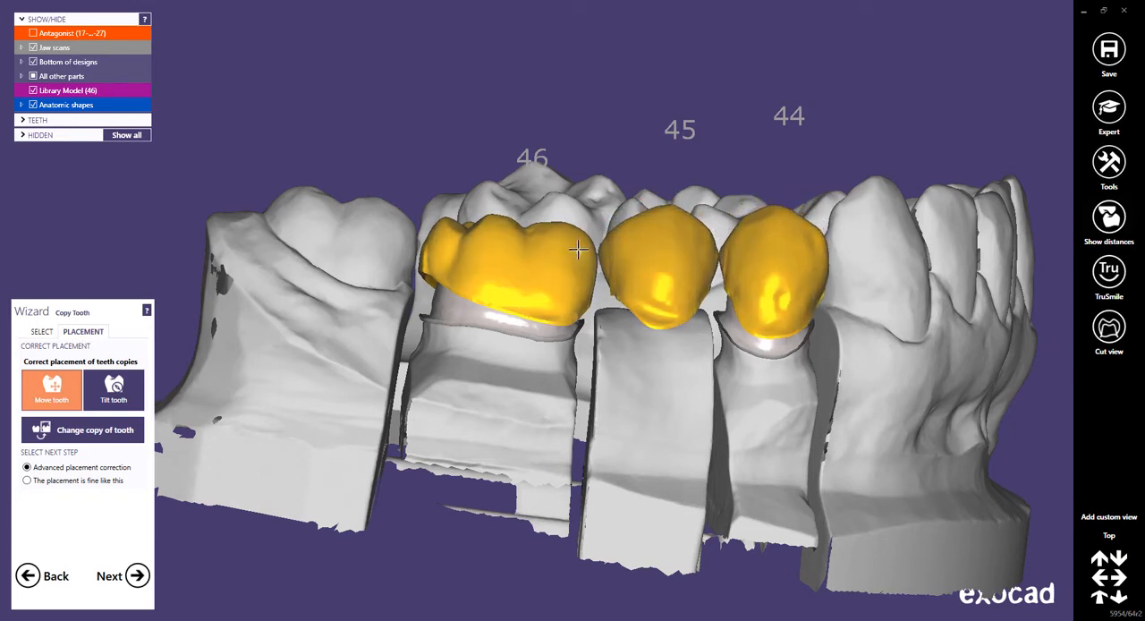
Fine-tune the copies on 46 and 45, seating 45 deeper on the ridge, and continue to the advanced placement correction.
left_click_drag(578, 249, 580, 248)
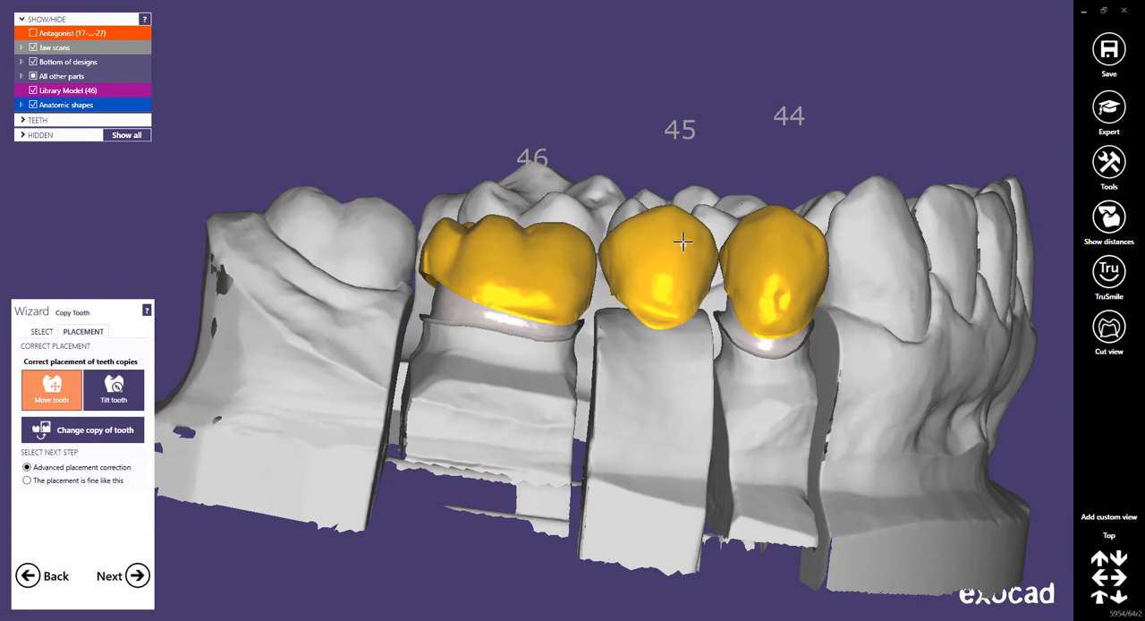
left_click_drag(683, 240, 671, 236, "ctrl")
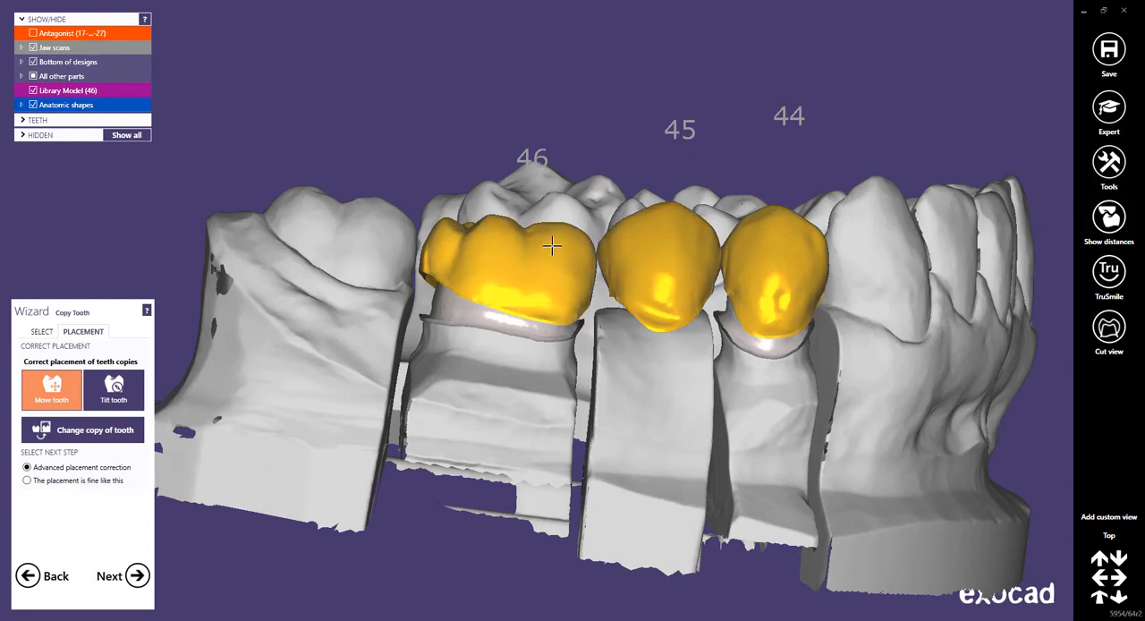
mouse_move(510, 248)
left_mouse_down("ctrl")
mouse_move(509, 268)
mouse_move(510, 249)
left_mouse_up("ctrl")
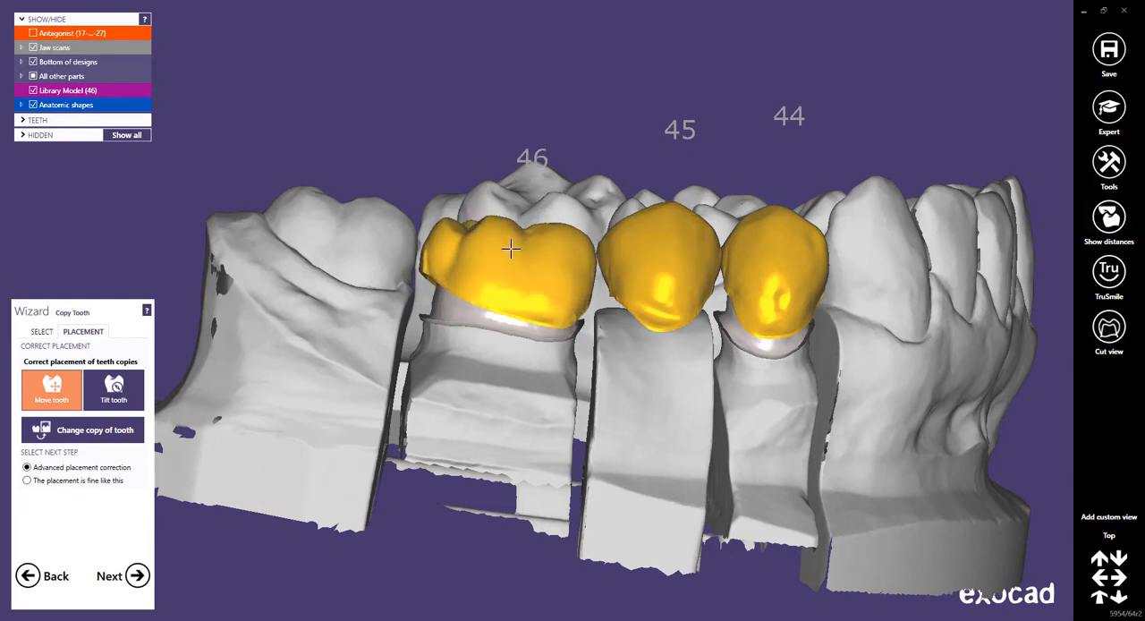
left_click_drag(665, 247, 672, 256, "ctrl")
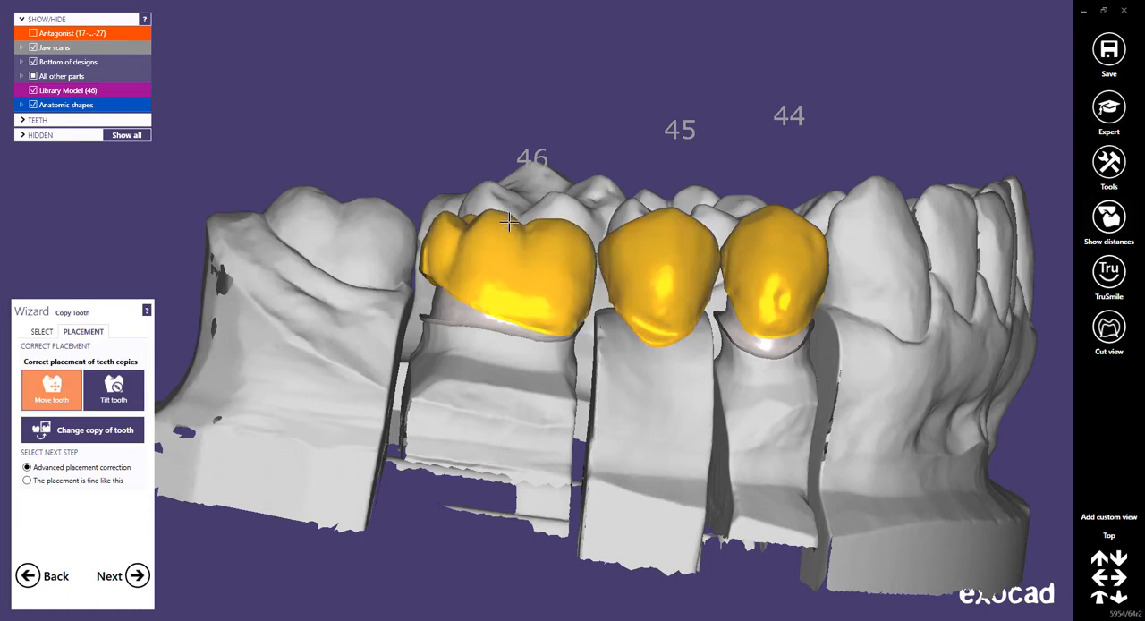
mouse_move(627, 255)
left_mouse_down("shift")
mouse_move(617, 256)
mouse_move(630, 255)
left_mouse_up("shift")
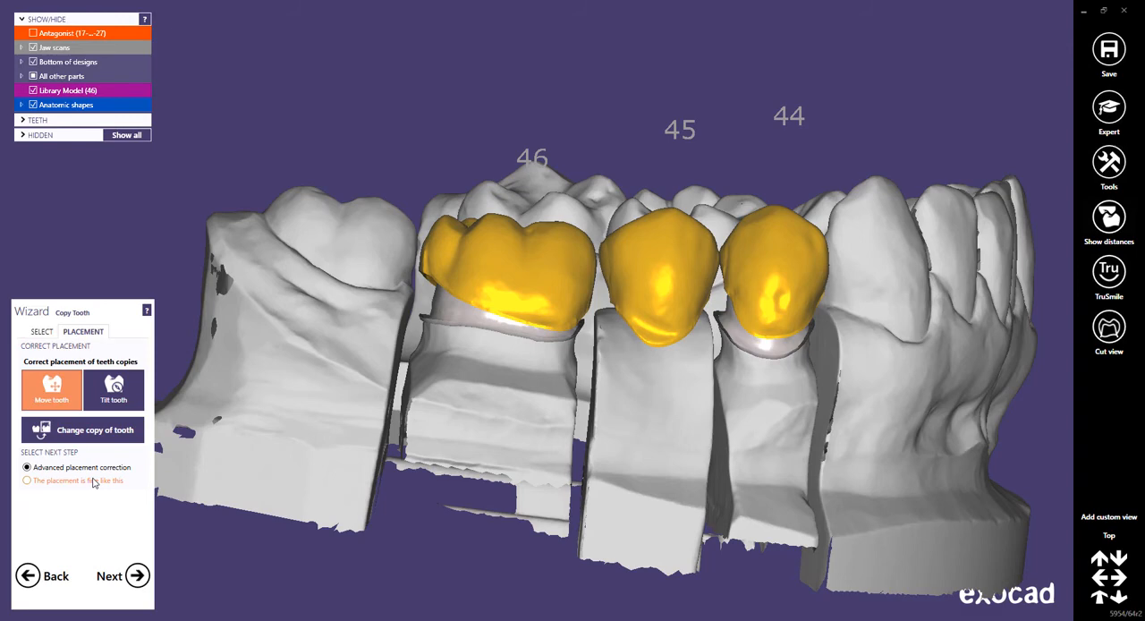
left_click(137, 577)
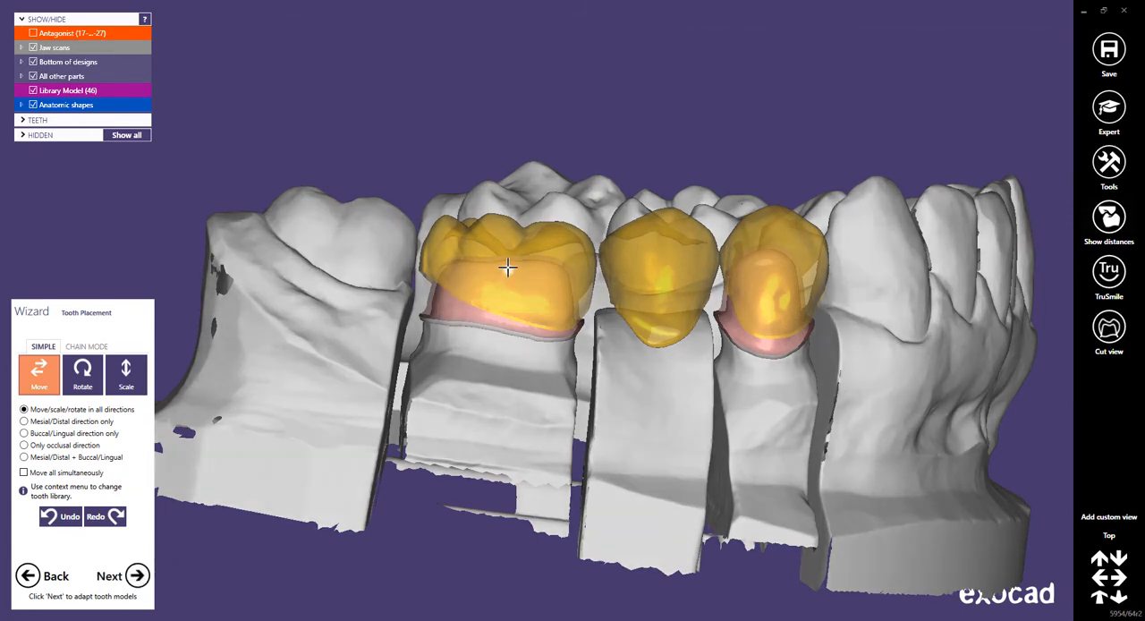
Move tooth 46 slightly distally and adjust the positions of teeth 45 and 44 along the arch.
left_click_drag(507, 267, 504, 267)
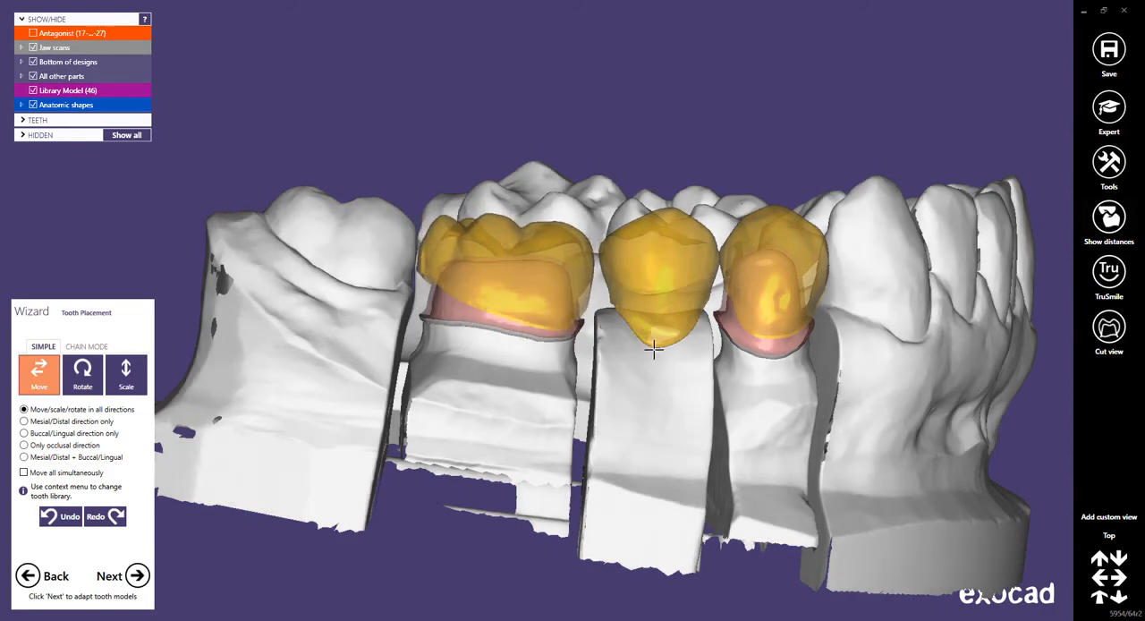
right_click_drag(506, 269, 685, 335)
scroll(686, 336, "down", 3)
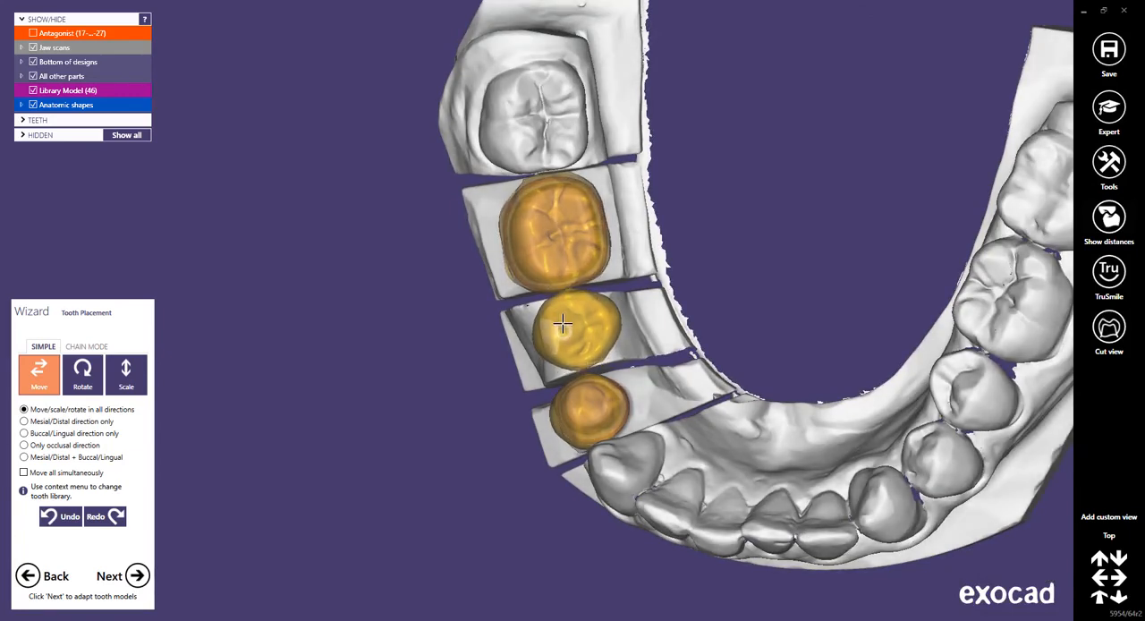
left_click_drag(588, 408, 585, 385)
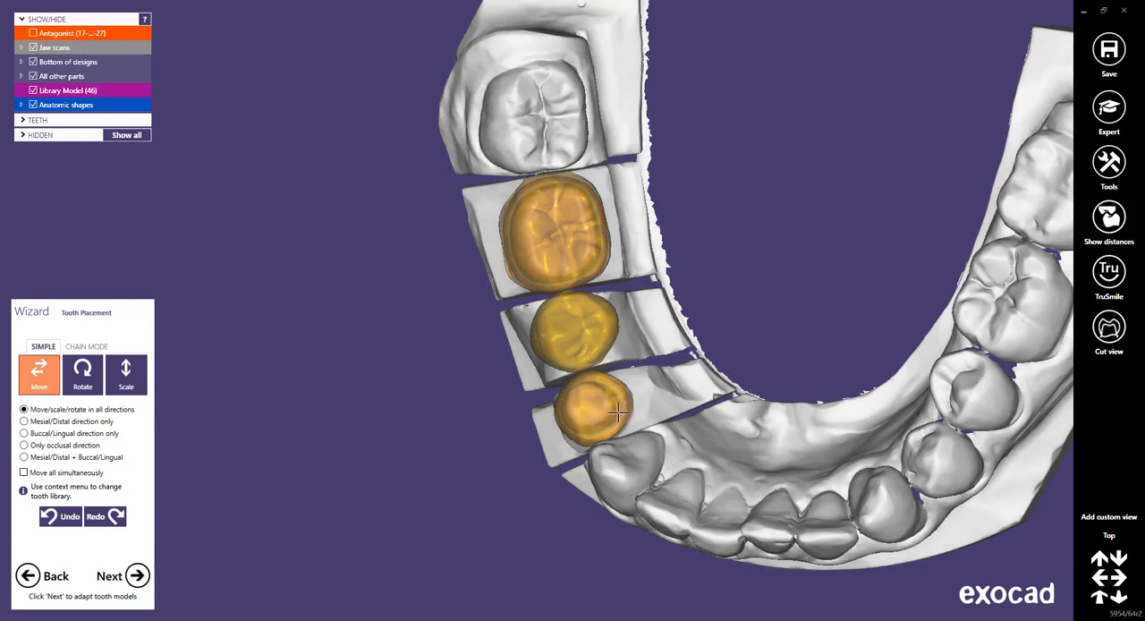
Refine the placement of teeth 44 and 46 over their preparations from the buccal side, and adapt the tooth models to the margins.
right_click_drag(619, 412, 612, 340)
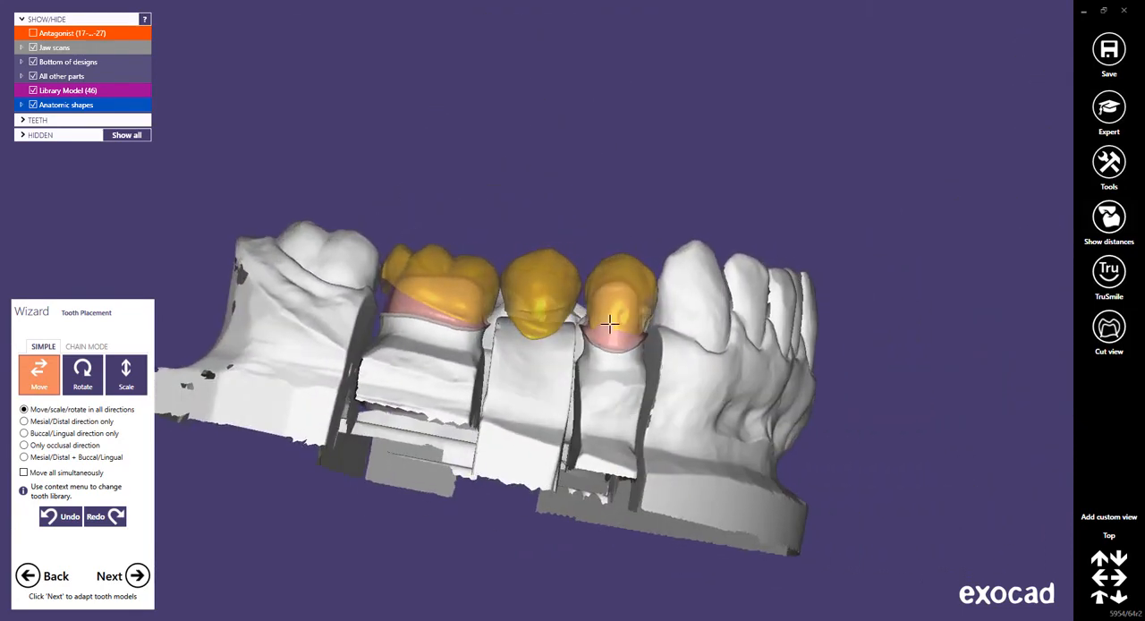
left_click_drag(619, 277, 621, 276)
middle_click_drag(556, 377, 642, 341)
right_click_drag(642, 340, 648, 337)
scroll(529, 254, "up", 4)
left_click_drag(530, 254, 531, 258)
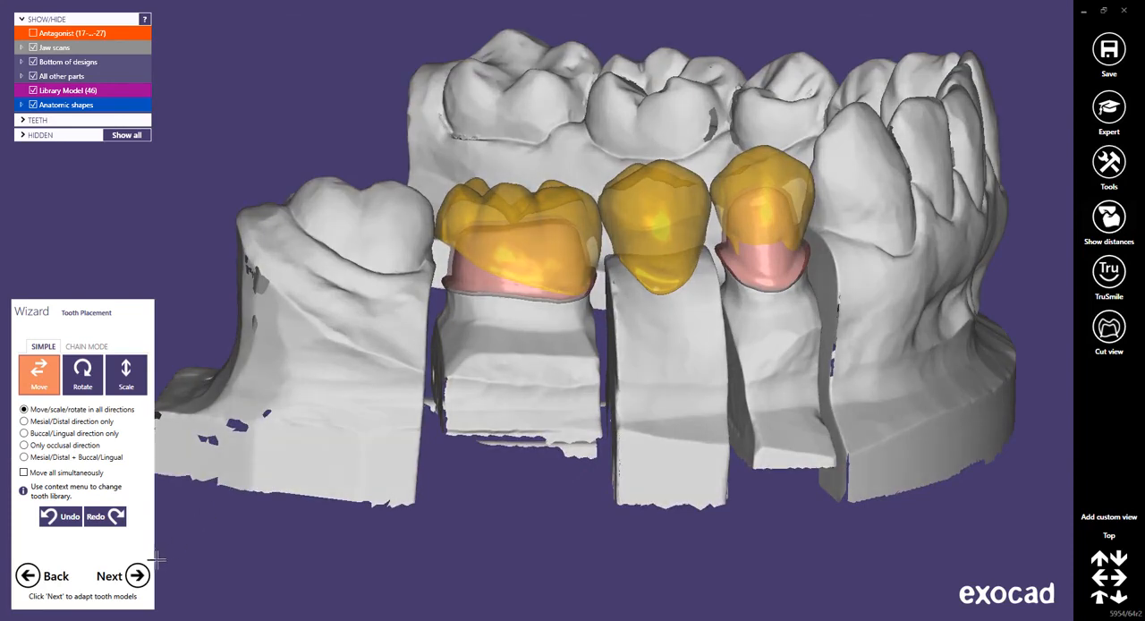
left_click(137, 576)
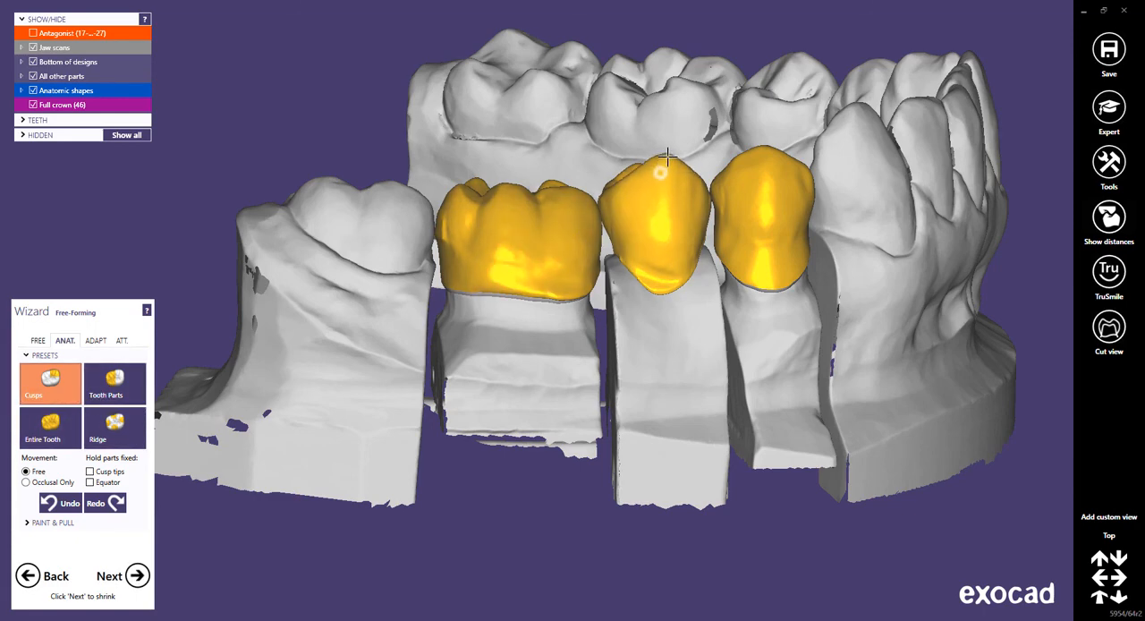
Adjust the buccal cusps of 45 and 44 with the Cusps preset, and the buccal surface of 46 with the Tooth Parts preset.
left_click_drag(661, 168, 661, 167)
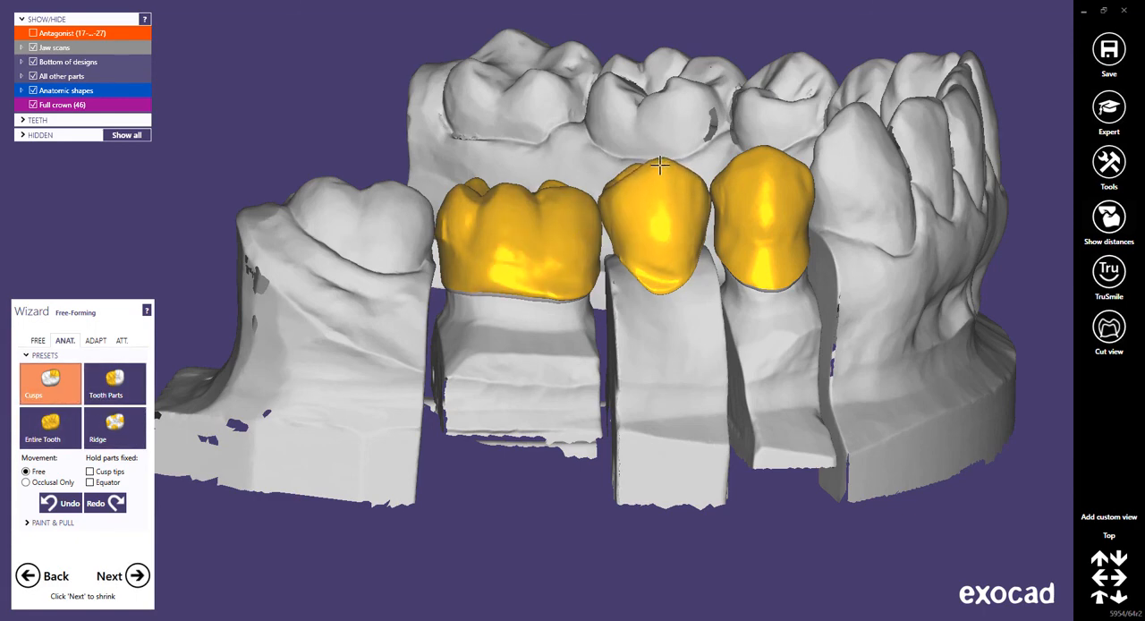
left_click_drag(760, 155, 758, 160)
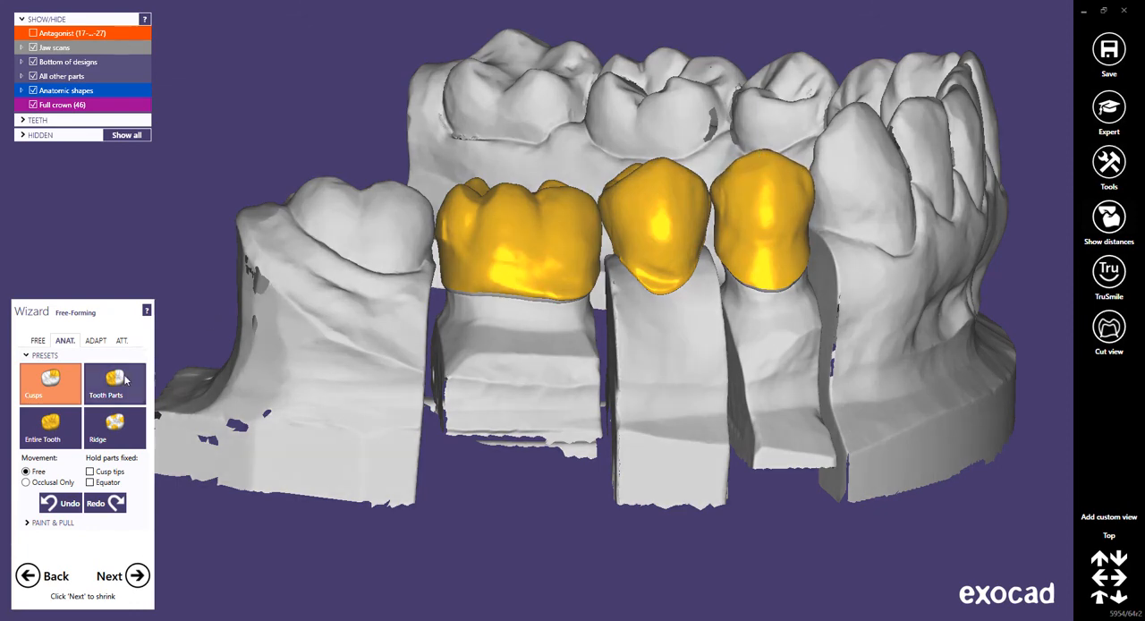
left_click(125, 380)
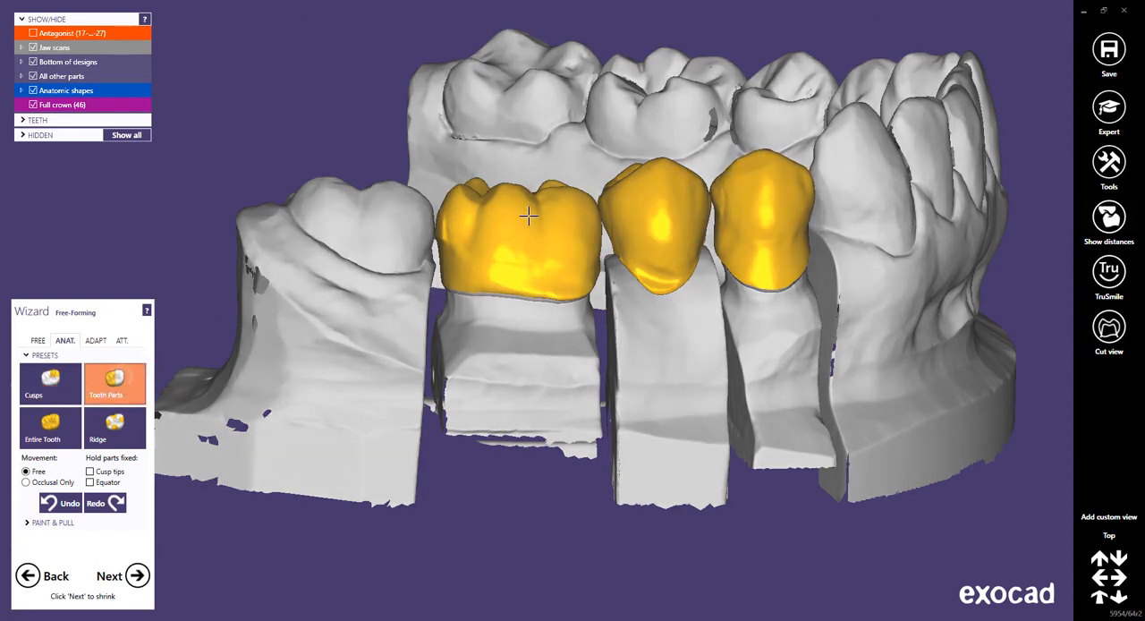
left_click_drag(526, 198, 525, 205)
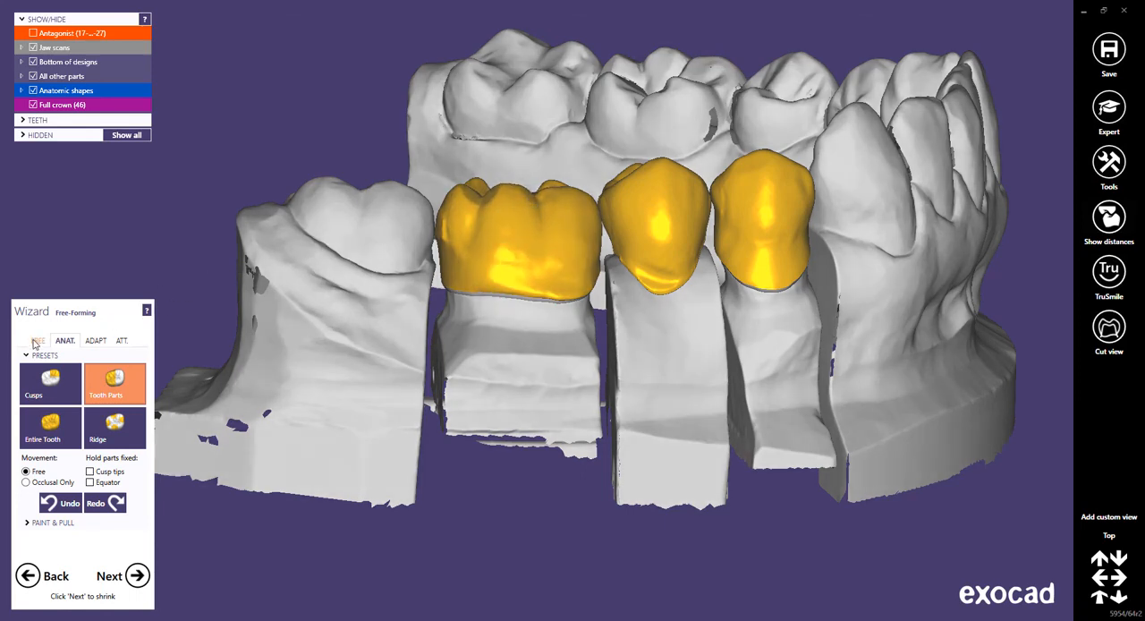
Smooth the buccal surface of crown 46 and the cervical end of pontic 45 with the free-forming Smooth/Flatten brush.
left_click(38, 342)
left_click(114, 376)
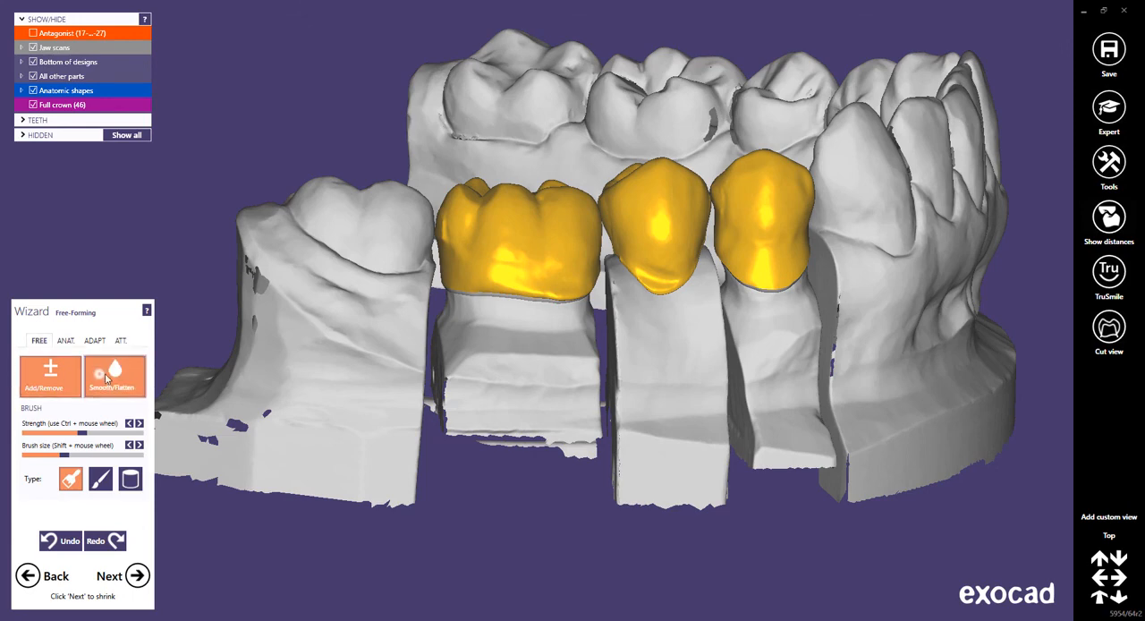
mouse_move(494, 282)
left_mouse_down()
mouse_move(514, 266)
mouse_move(573, 269)
mouse_move(456, 235)
mouse_move(583, 248)
left_mouse_up()
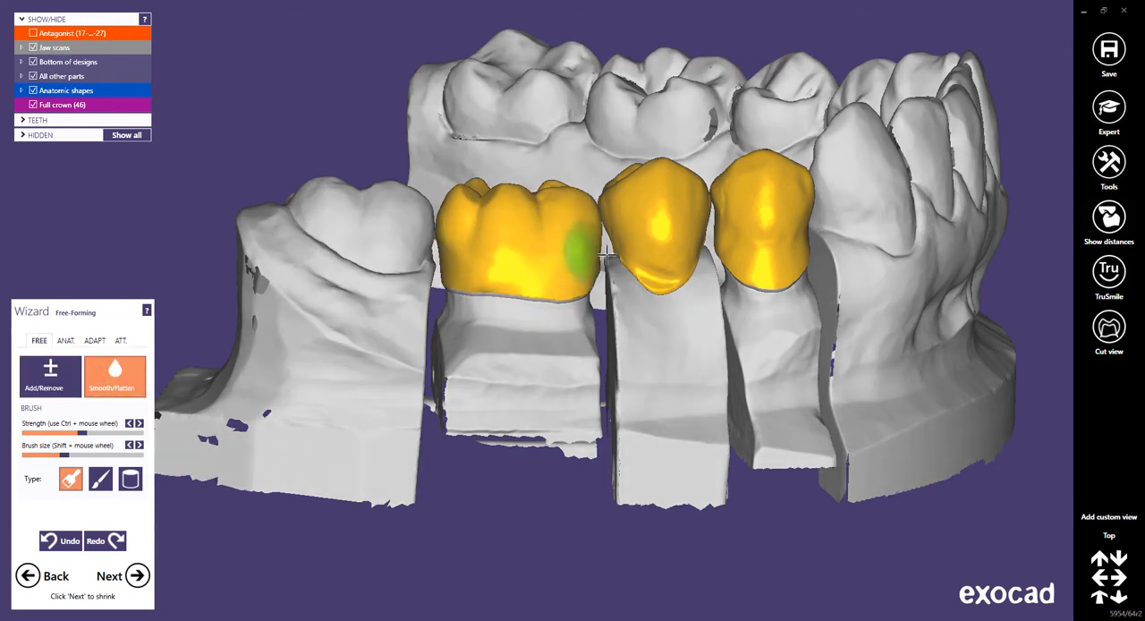
mouse_move(655, 265)
left_mouse_down()
mouse_move(672, 263)
mouse_move(656, 268)
left_mouse_up()
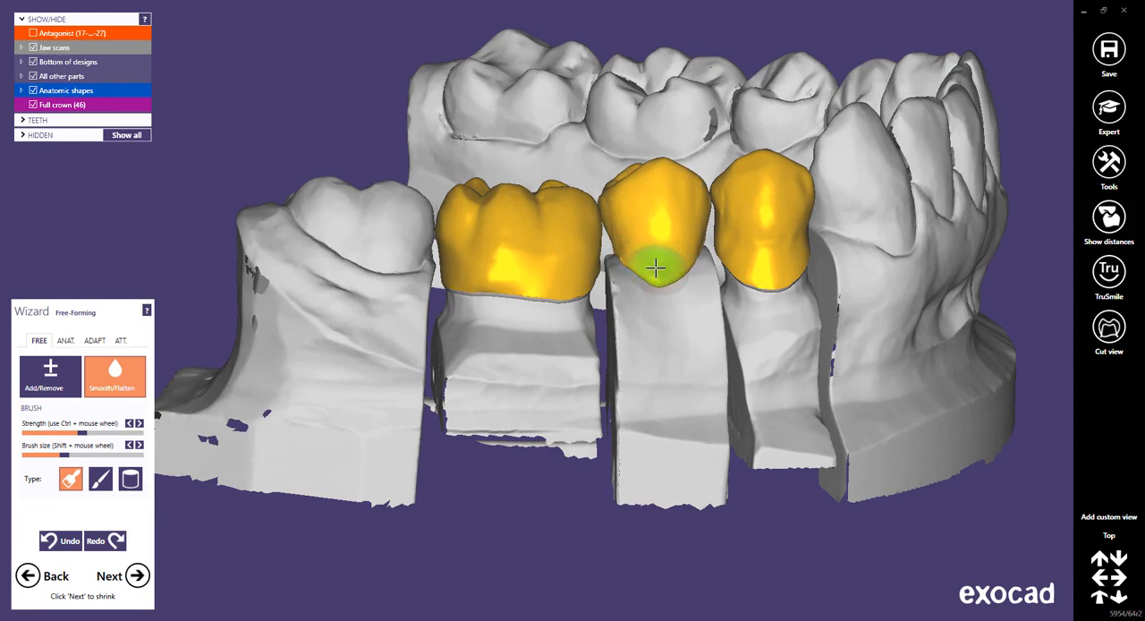